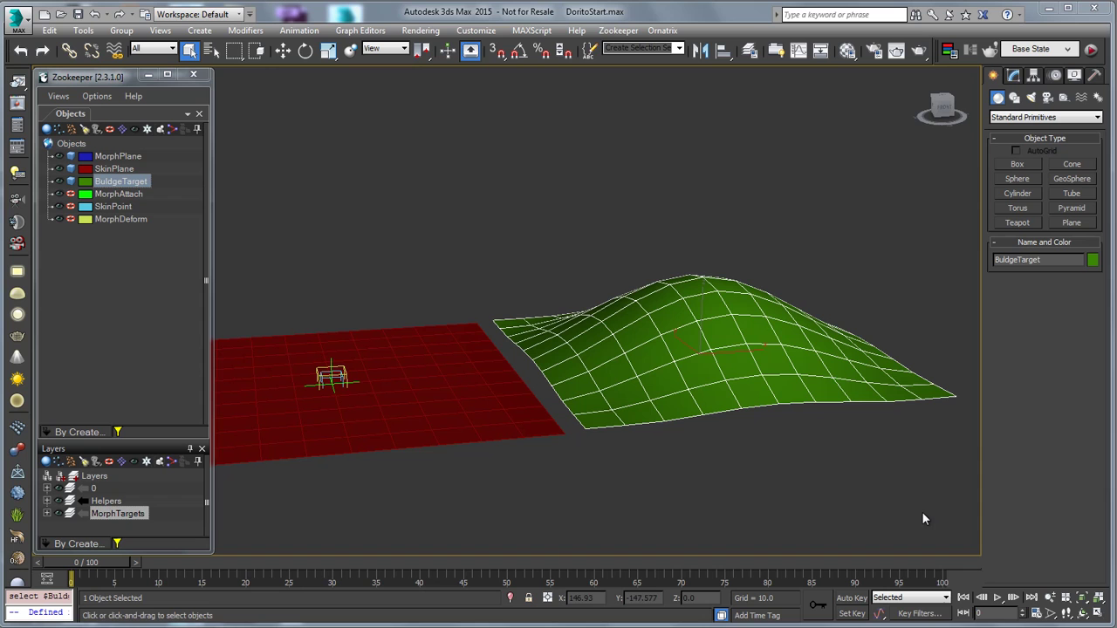
Examine the scene's objects by selecting the BuldgeTarget mesh, the SkinPlane and the MorphDeform helper one after another
{"action": "left_click", "coordinate": [691, 184]}
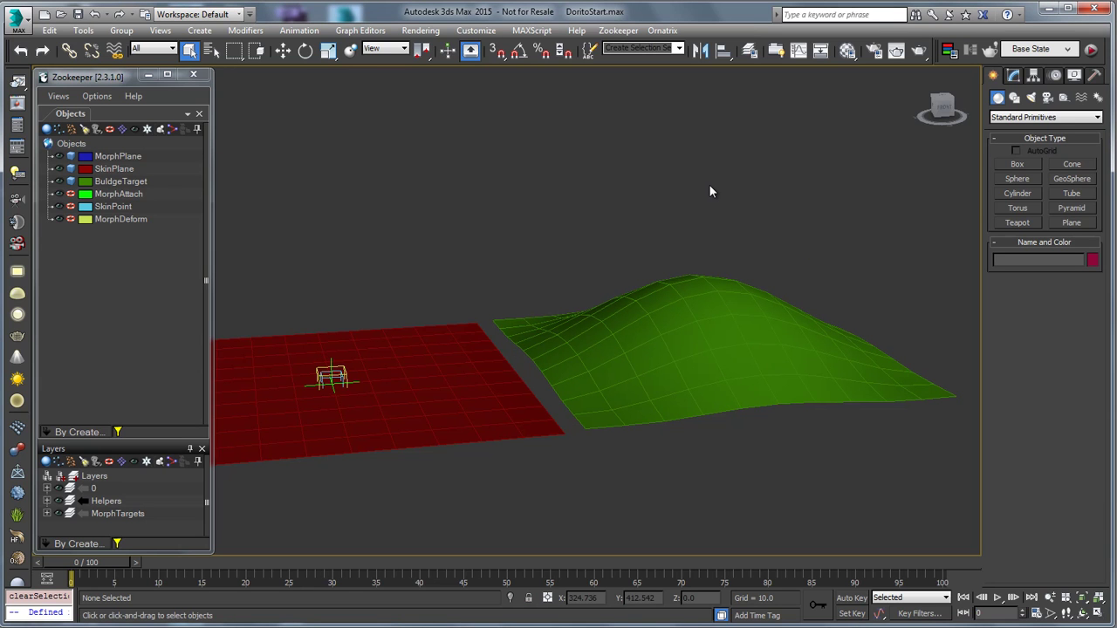
{"action": "left_click", "coordinate": [696, 329]}
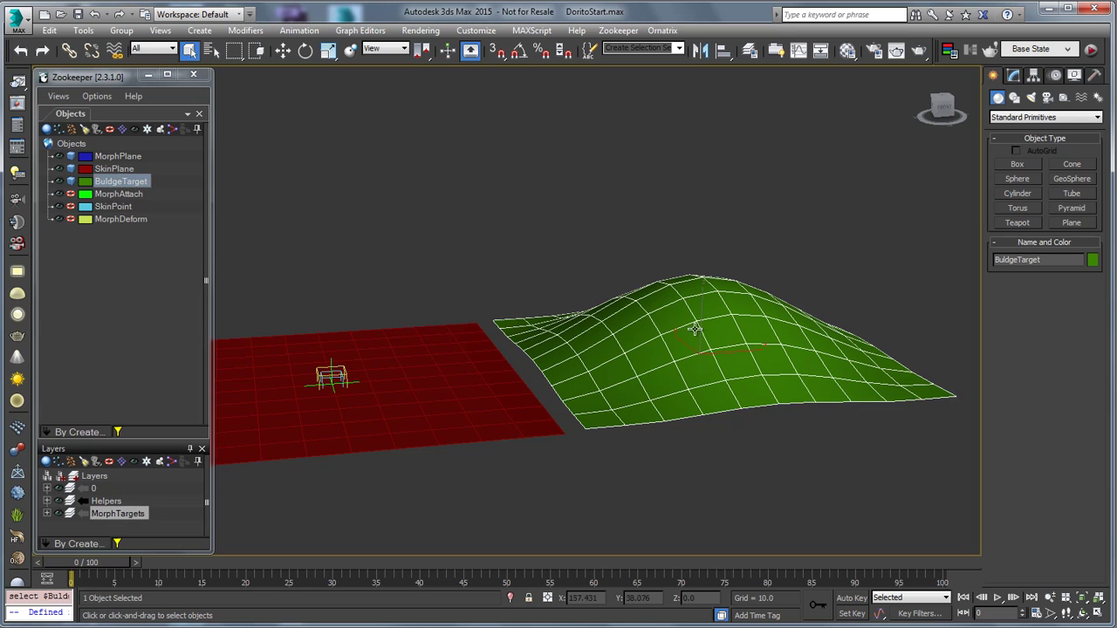
{"action": "left_click", "coordinate": [441, 356]}
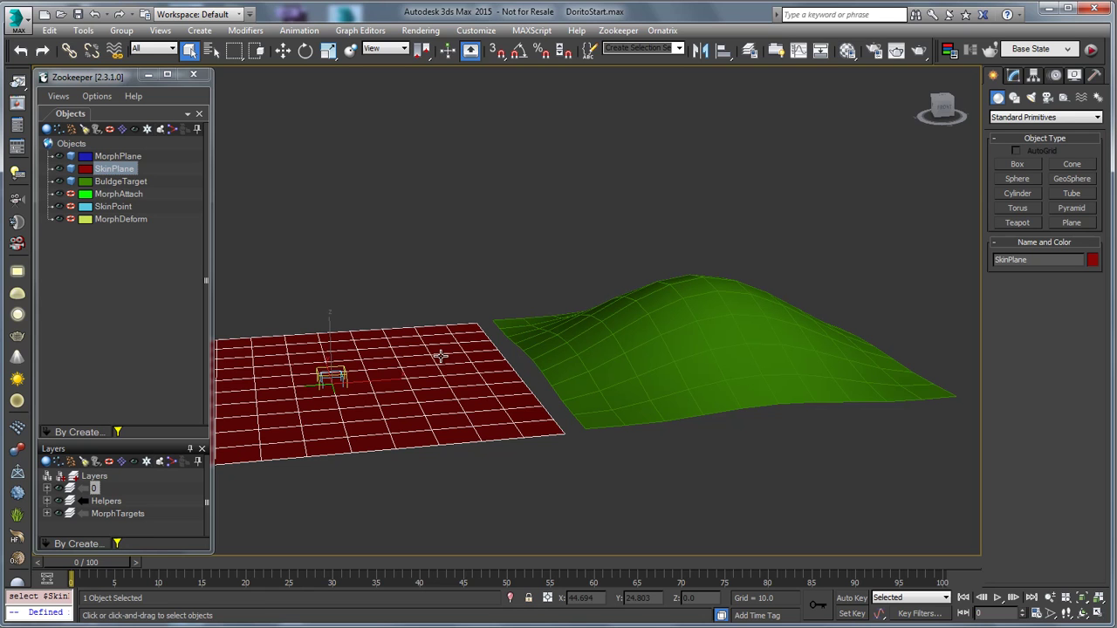
{"action": "left_click", "coordinate": [561, 358]}
{"action": "left_click", "coordinate": [480, 292]}
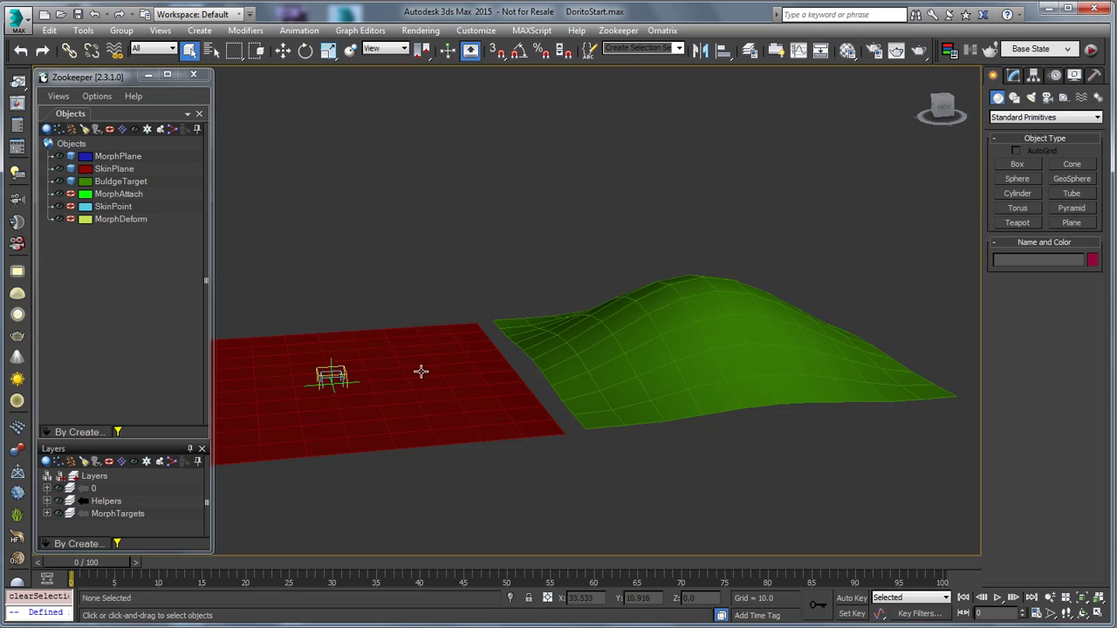
{"action": "left_click", "coordinate": [420, 369]}
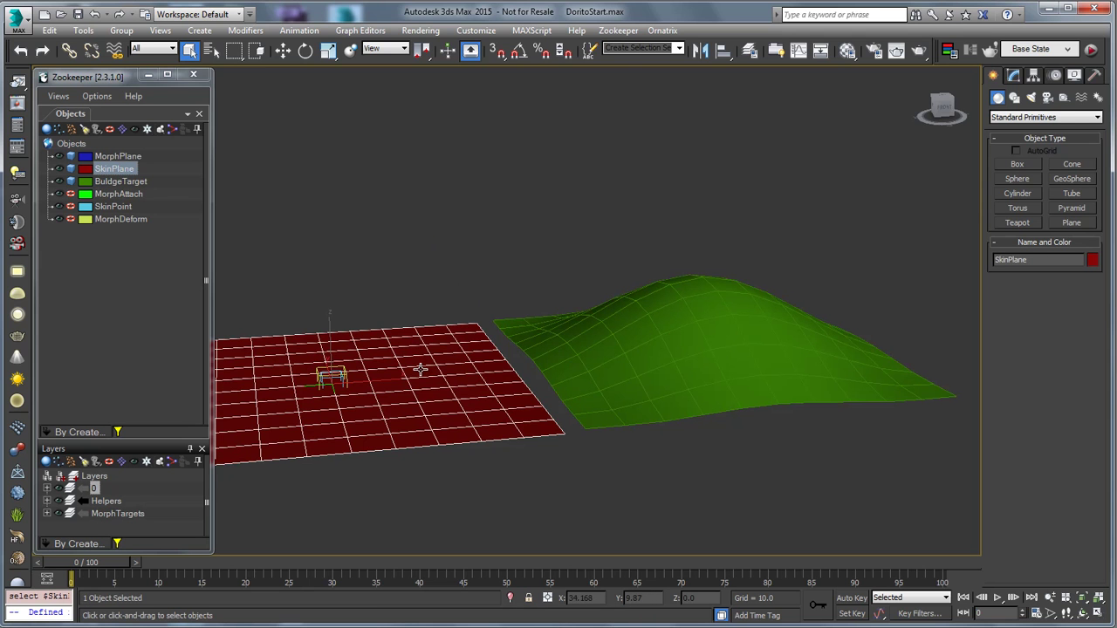
{"action": "left_click", "coordinate": [343, 375]}
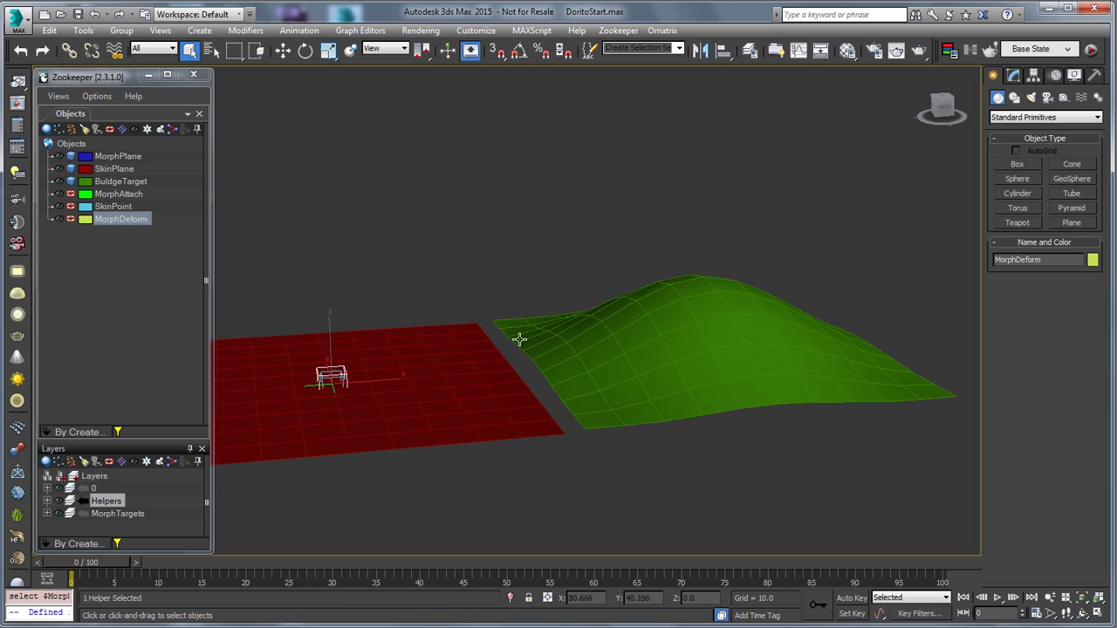
Select SkinPlane and add a Skin modifier to it
{"action": "left_click", "coordinate": [120, 168]}
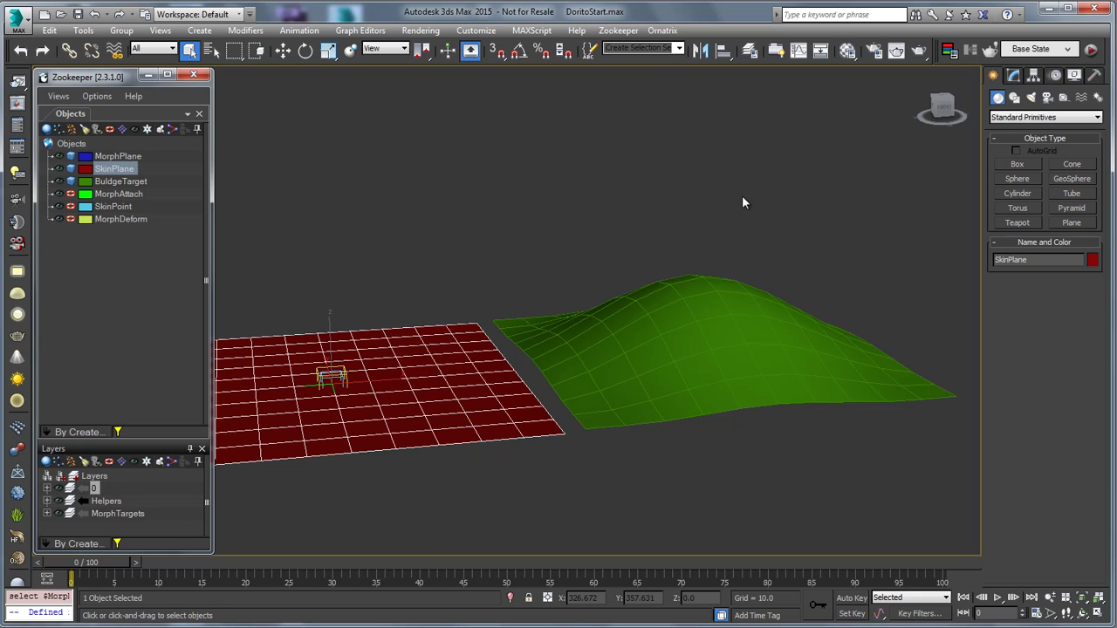
{"action": "left_click", "coordinate": [1012, 75]}
{"action": "left_click", "coordinate": [1037, 114]}
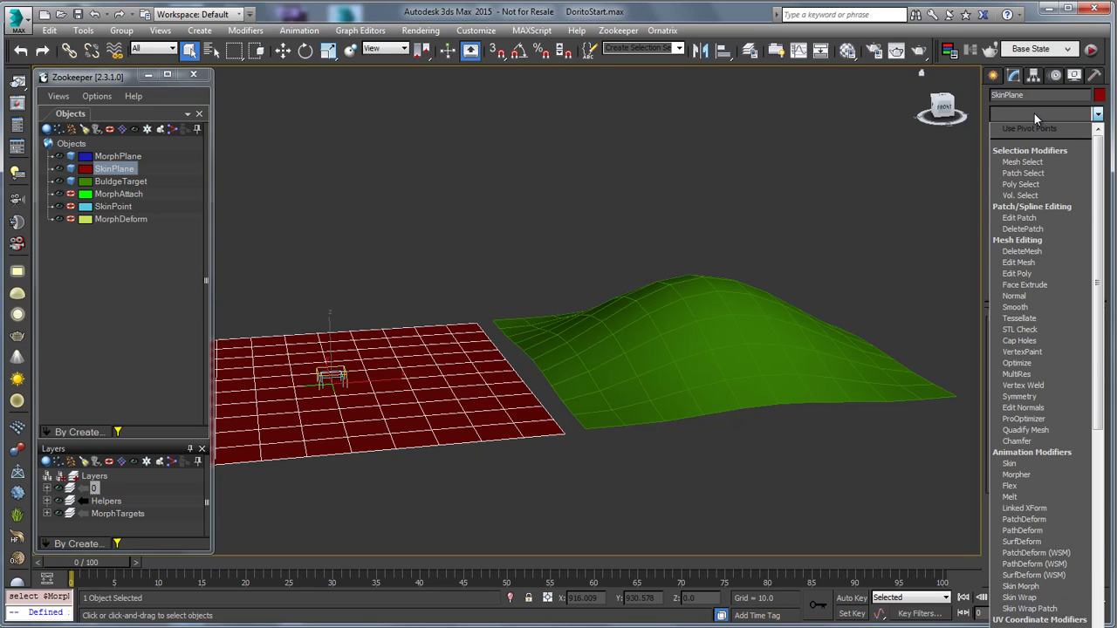
{"action": "key", "text": "s"}
{"action": "key", "text": "s"}
{"action": "key", "text": "s"}
{"action": "key", "text": "s"}
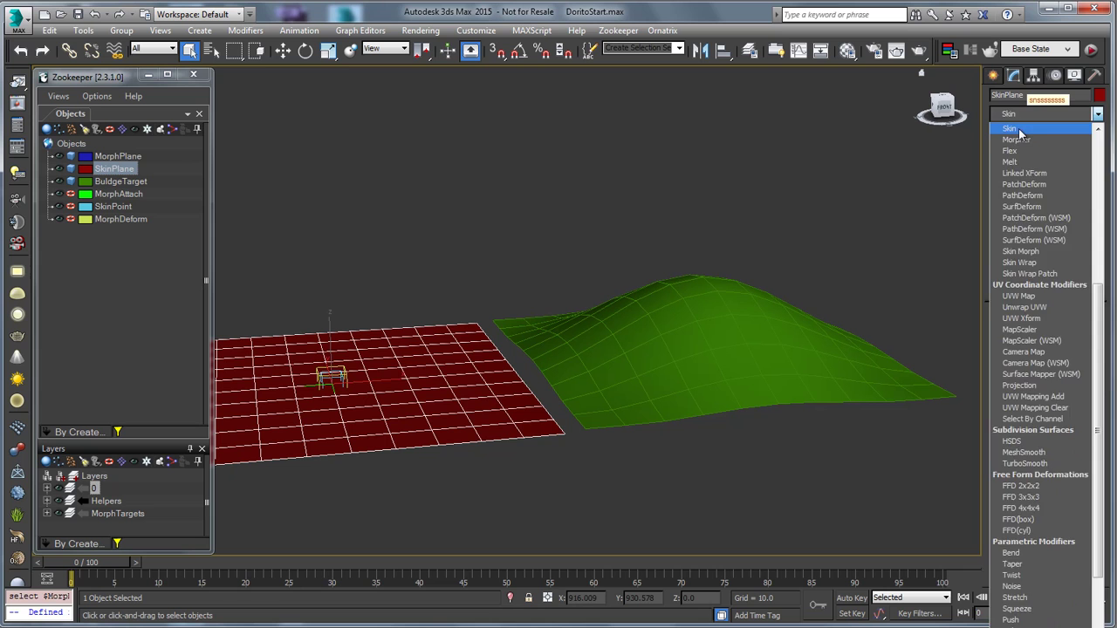
{"action": "left_click", "coordinate": [1020, 131]}
Add the SkinPoint helper as a bone of the Skin modifier
{"action": "left_click", "coordinate": [1036, 464]}
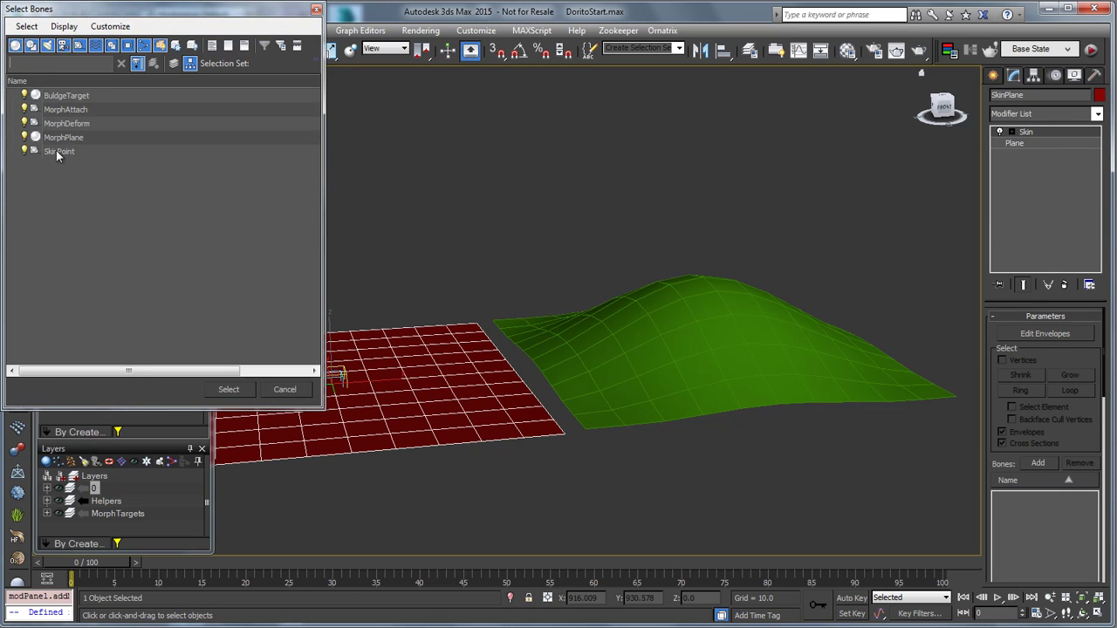
{"action": "left_click", "coordinate": [57, 150]}
{"action": "left_click", "coordinate": [230, 389]}
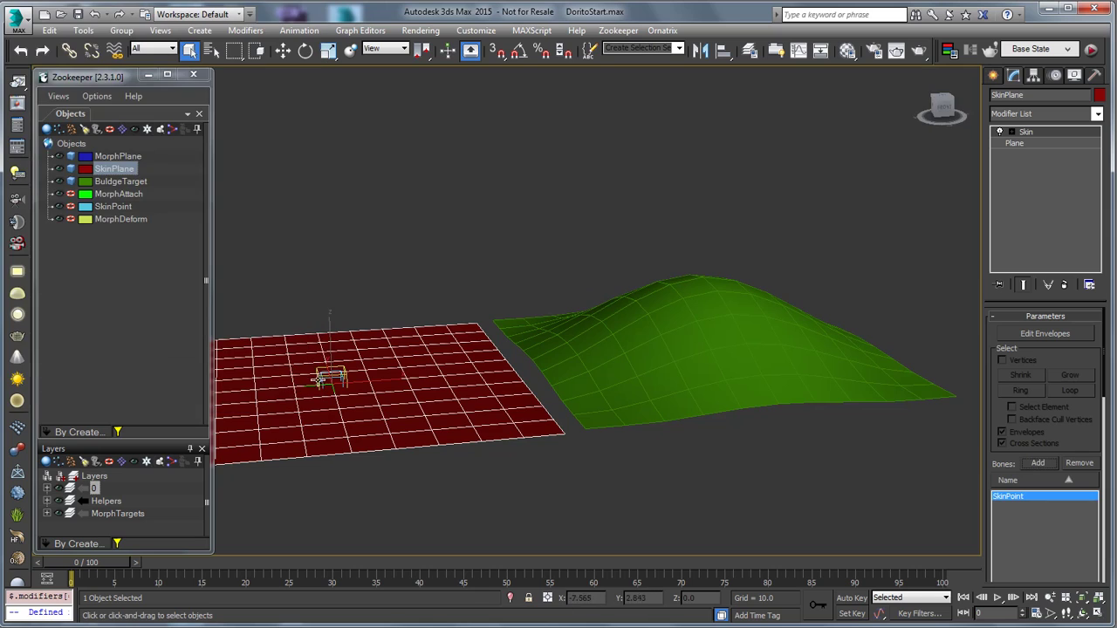
Enable envelope editing on the Skin modifier and switch the SkinPoint envelope from absolute to relative mode
{"action": "middle_click_drag", "start_coordinate": [375, 383], "coordinate": [543, 418]}
{"action": "scroll", "coordinate": [544, 411], "scroll_direction": "up", "scroll_amount": 4}
{"action": "scroll", "coordinate": [548, 386], "scroll_direction": "down", "scroll_amount": 2}
{"action": "scroll", "coordinate": [547, 384], "scroll_direction": "up", "scroll_amount": 2}
{"action": "left_click", "coordinate": [1046, 334]}
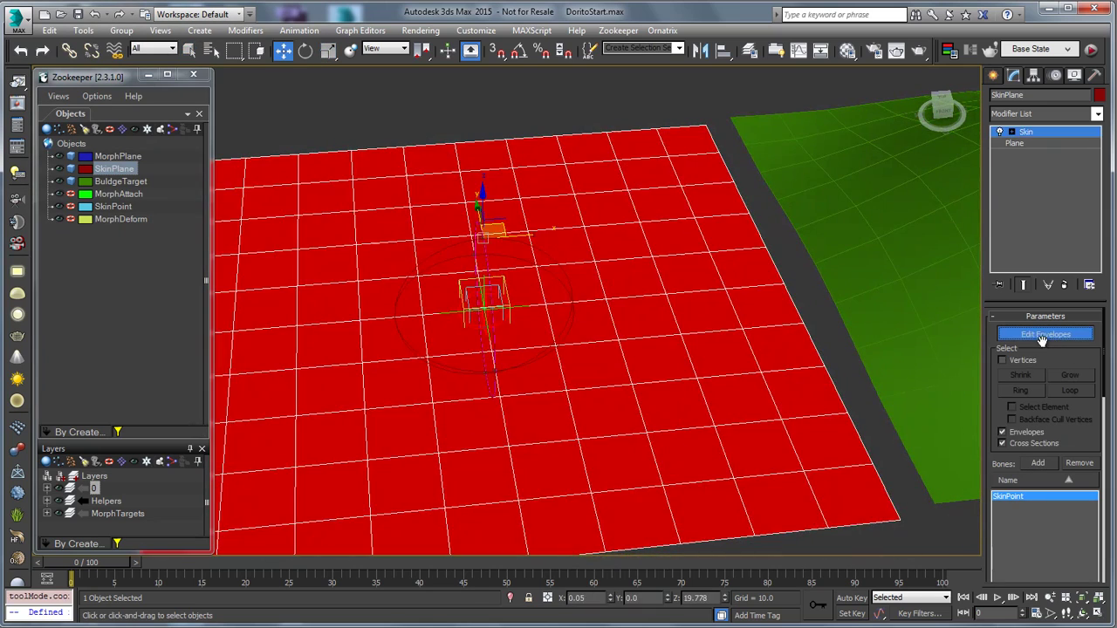
{"action": "left_click_drag", "start_coordinate": [995, 418], "coordinate": [1011, 238]}
{"action": "scroll", "coordinate": [1011, 237], "scroll_direction": "down", "scroll_amount": 2}
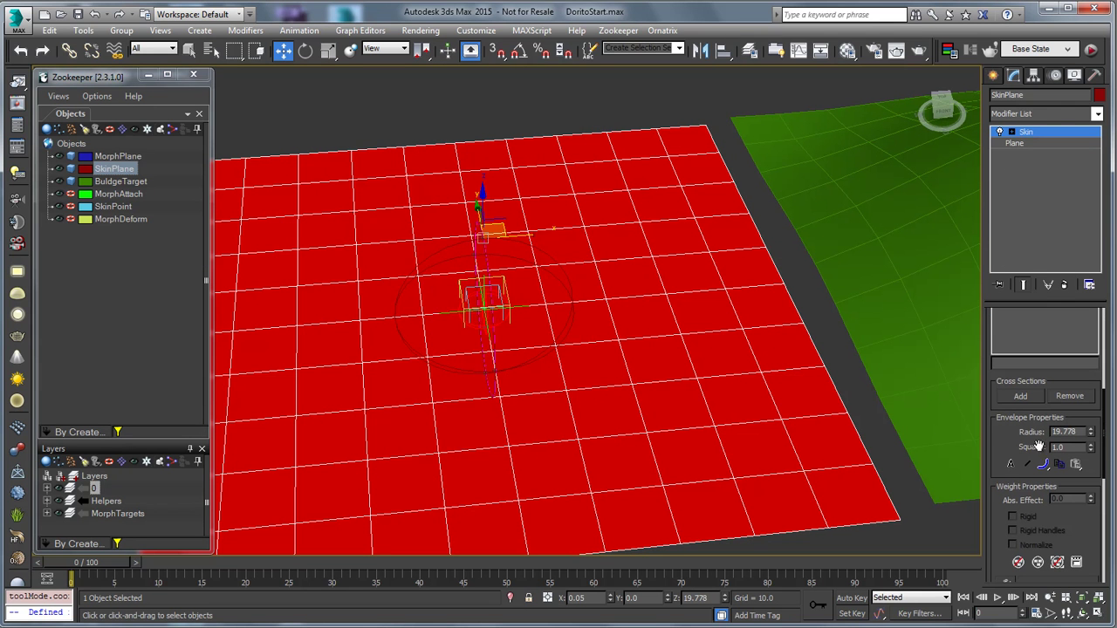
{"action": "left_click", "coordinate": [1011, 464]}
Enlarge the SkinPoint envelope's radius to about 105.6 so its falloff spreads across the plane, and leave envelope editing
{"action": "left_click_drag", "start_coordinate": [1092, 436], "coordinate": [1103, 127]}
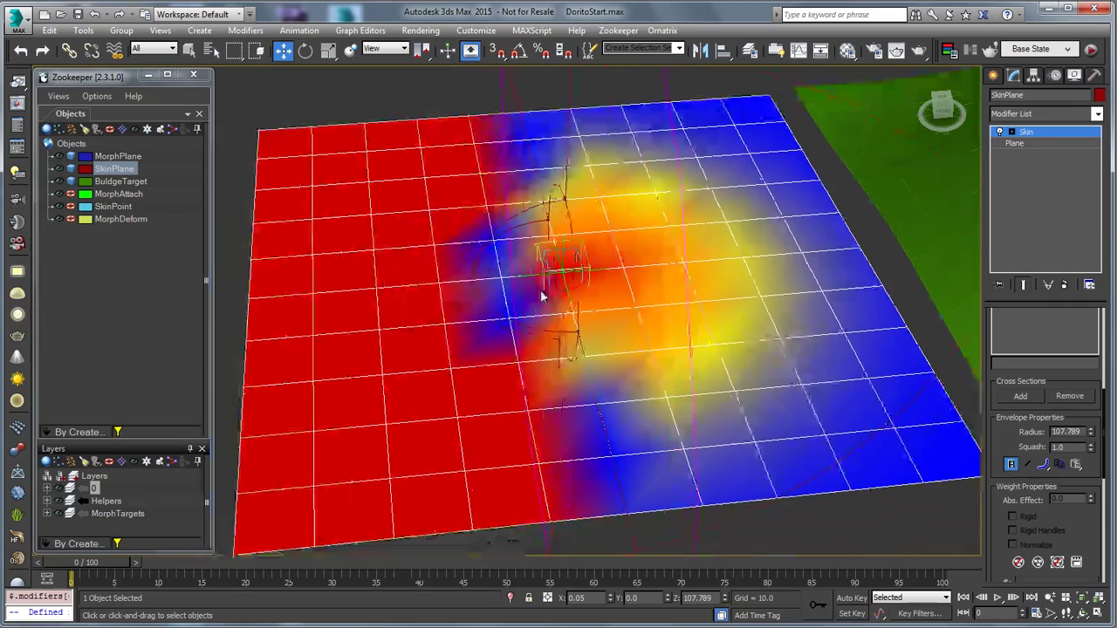
{"action": "mouse_move", "coordinate": [1091, 433]}
{"action": "left_mouse_down"}
{"action": "mouse_move", "coordinate": [1038, 262]}
{"action": "mouse_move", "coordinate": [965, 130]}
{"action": "left_mouse_up"}
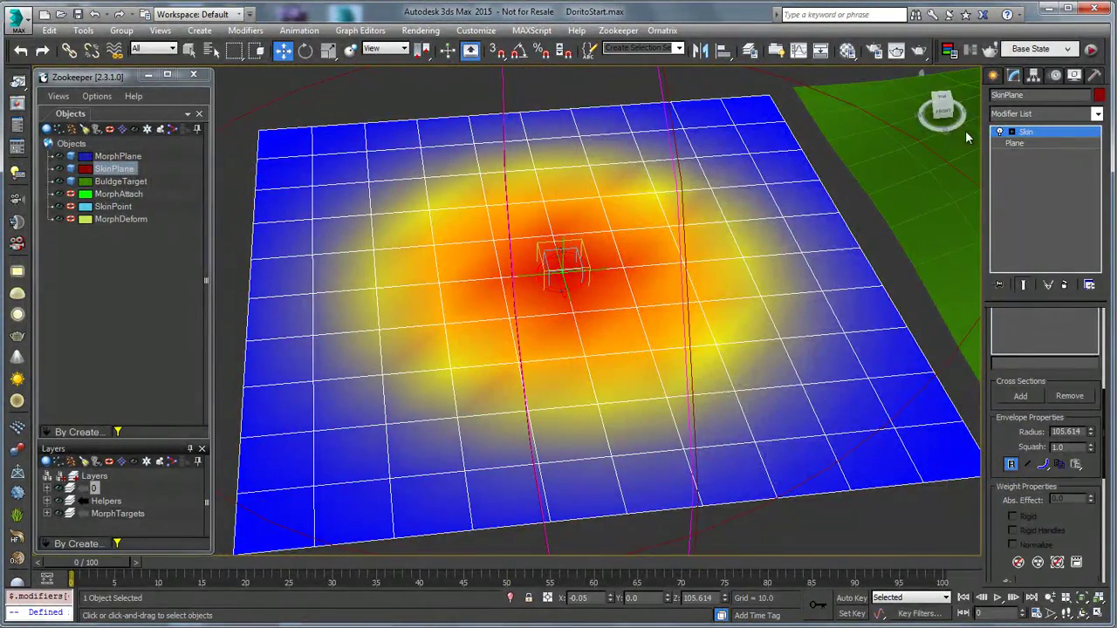
{"action": "scroll", "coordinate": [601, 393], "scroll_direction": "down", "scroll_amount": 5}
{"action": "middle_click_drag", "start_coordinate": [613, 392], "coordinate": [950, 398], "text": "alt"}
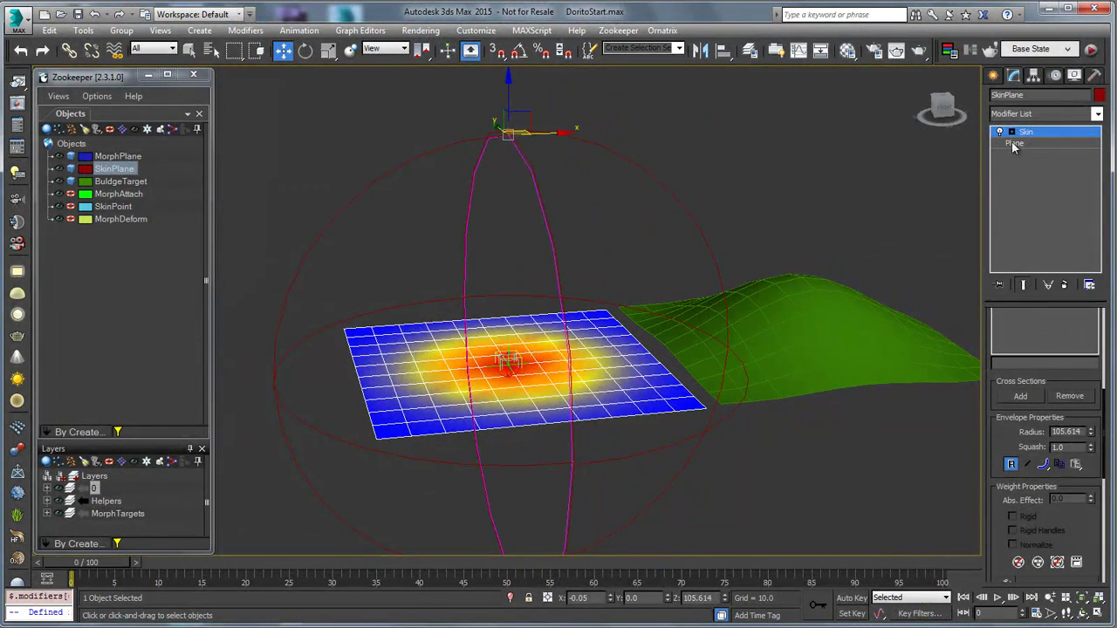
{"action": "left_click", "coordinate": [1033, 132]}
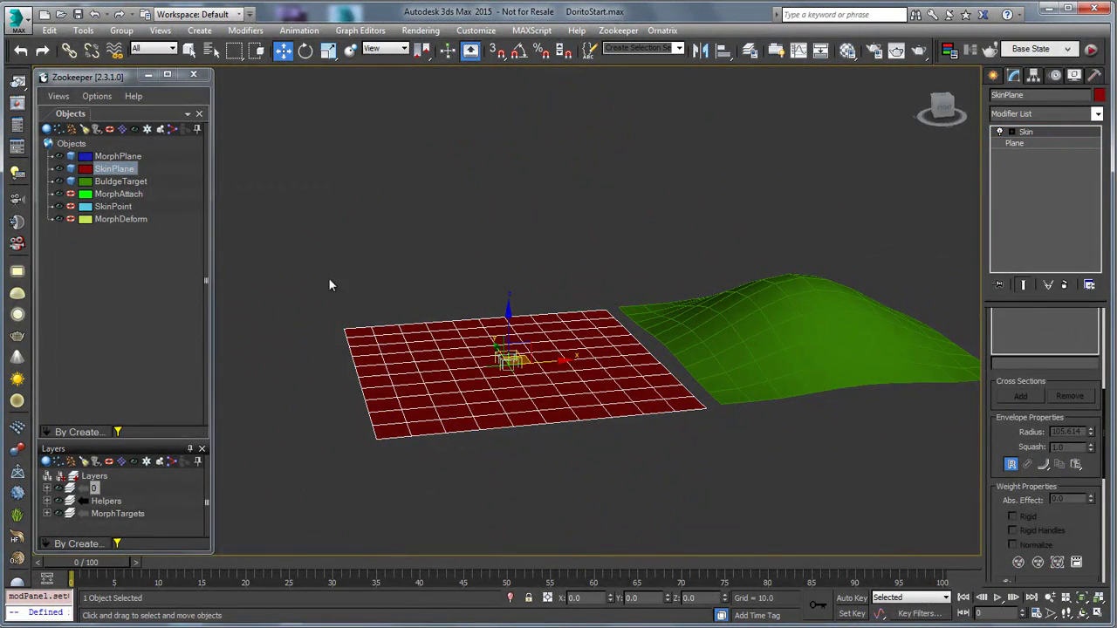
Test the skinning by moving the SkinPoint helper up about 57 units, and undo the move
{"action": "left_click", "coordinate": [119, 206]}
{"action": "left_click_drag", "start_coordinate": [523, 347], "coordinate": [498, 242]}
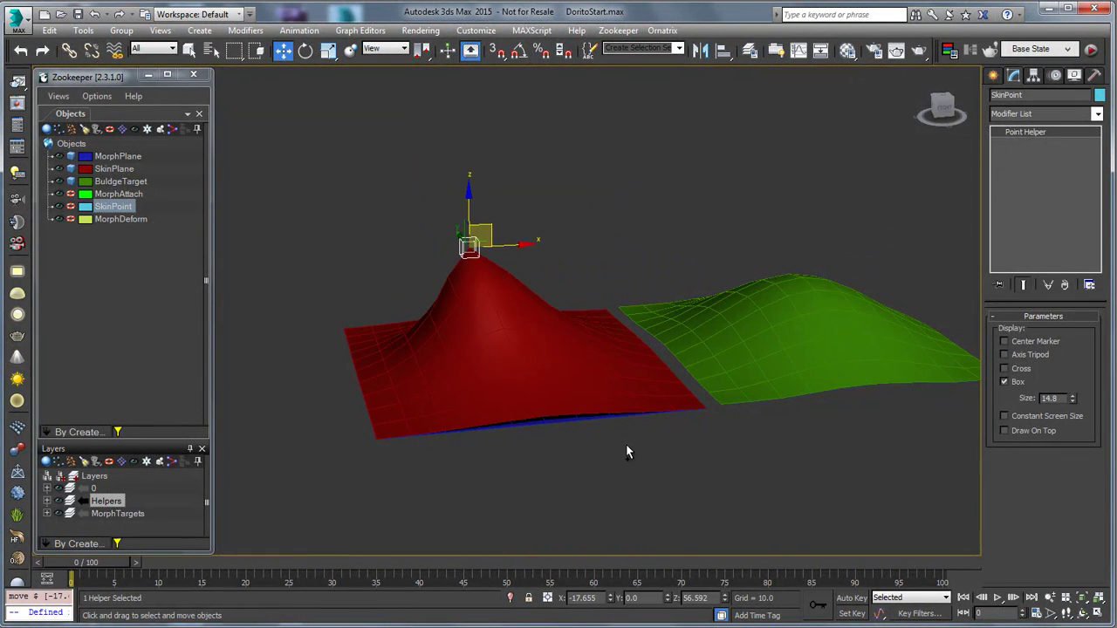
{"action": "key", "text": "ctrl+z"}
{"action": "middle_click_drag", "start_coordinate": [611, 461], "coordinate": [553, 474]}
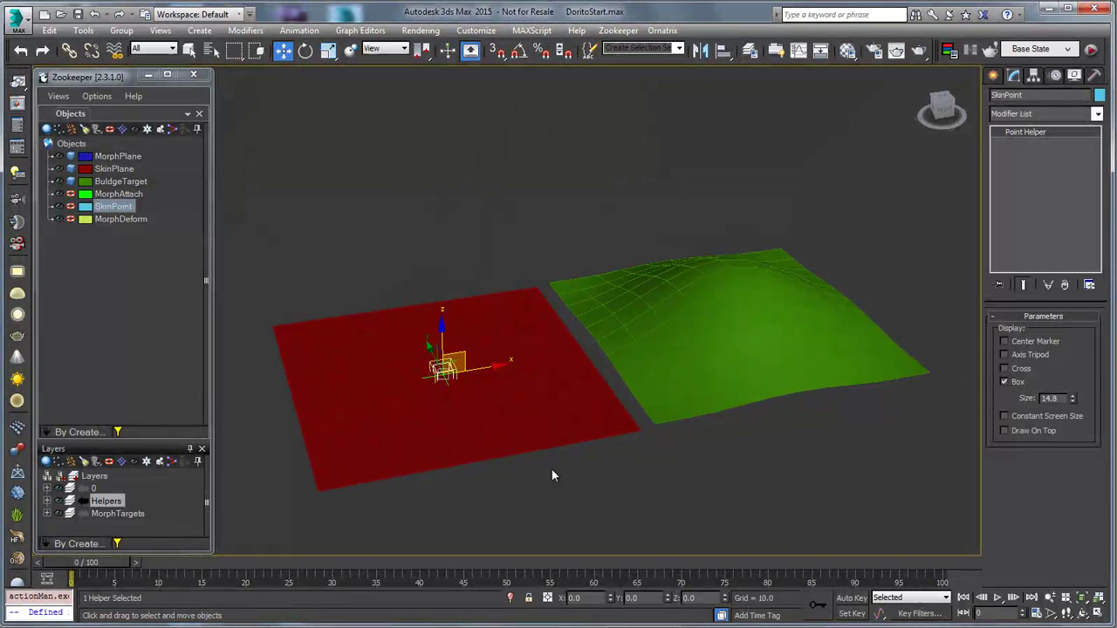
Reset the Zookeeper layout to Objects and Schematic and move its window clear of the scene's center
{"action": "left_click", "coordinate": [58, 98]}
{"action": "mouse_move", "coordinate": [93, 146]}
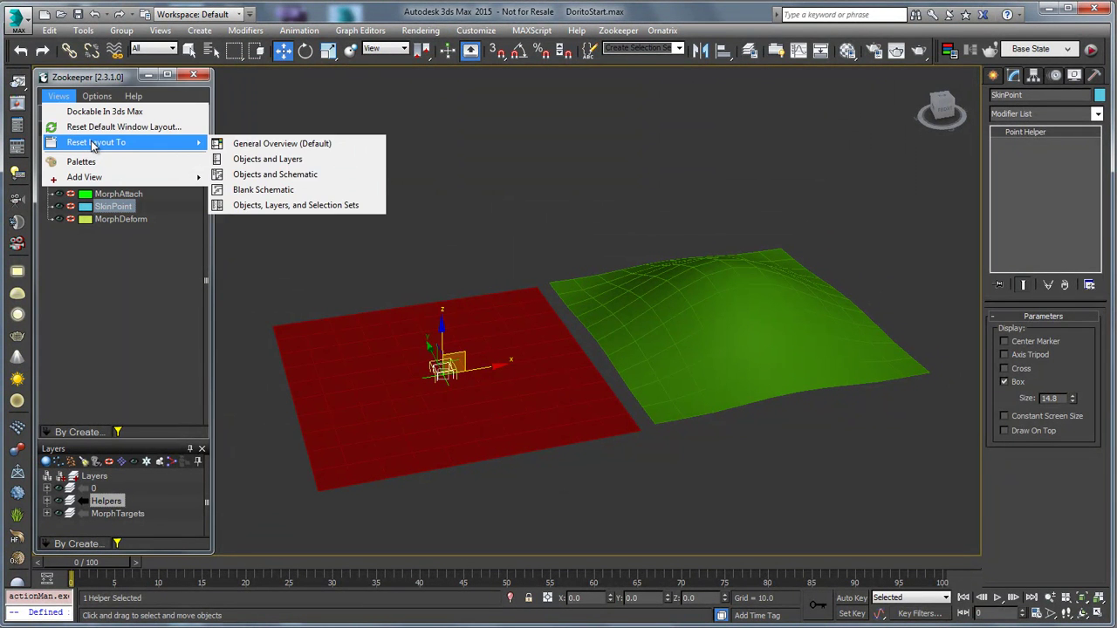
{"action": "left_click", "coordinate": [293, 174]}
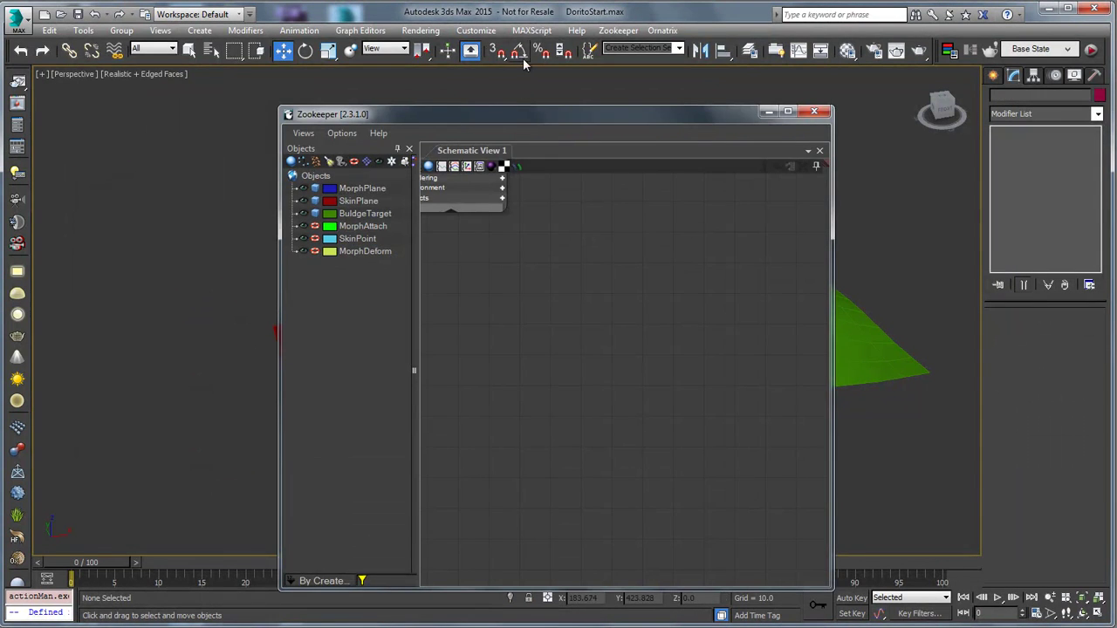
{"action": "left_click_drag", "start_coordinate": [518, 110], "coordinate": [328, 66]}
Delete the Scene node from the schematic view
{"action": "middle_click_drag", "start_coordinate": [340, 230], "coordinate": [502, 410]}
{"action": "left_click_drag", "start_coordinate": [506, 239], "coordinate": [401, 359]}
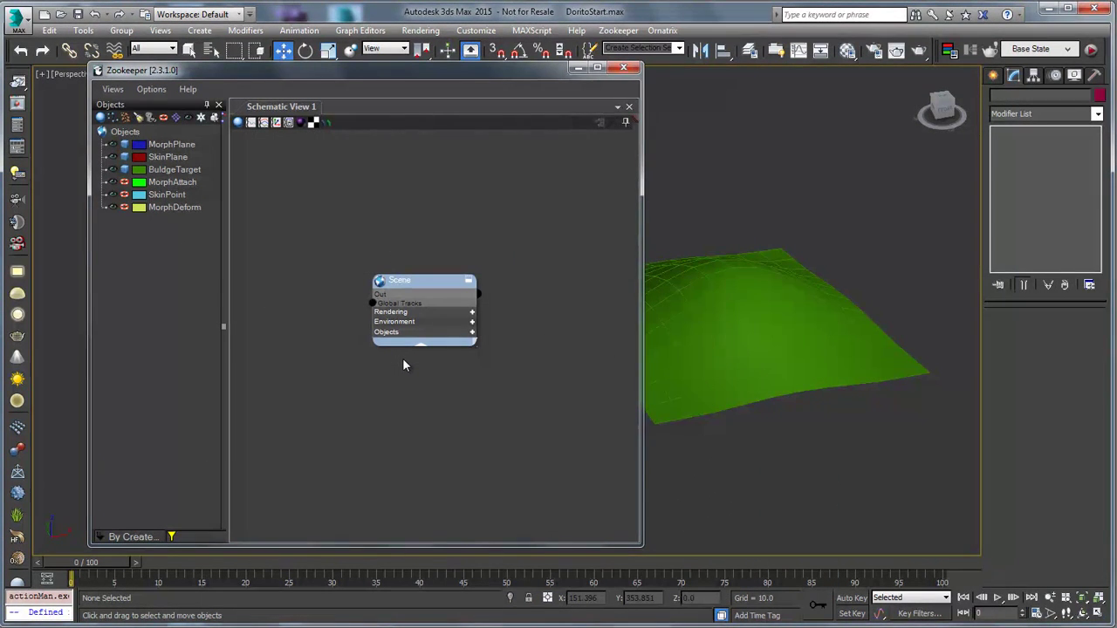
{"action": "key", "text": "Delete"}
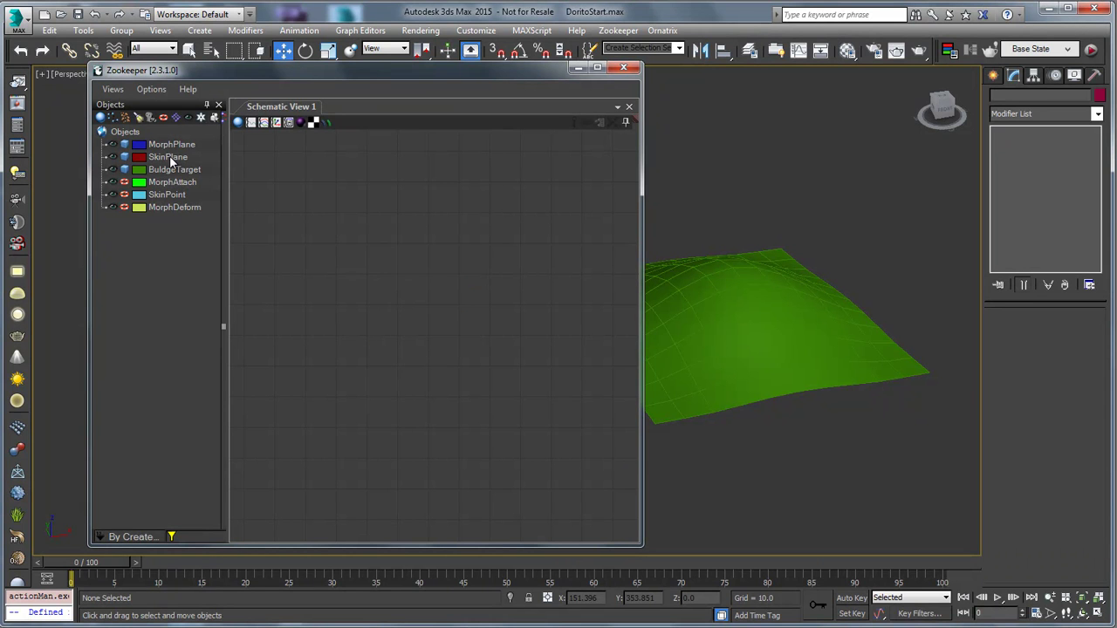
Add SkinPlane to the schematic and pull out its connected Modifier Stack, Skin and, through Bone 0's Reference 10, SkinPoint nodes
{"action": "left_click_drag", "start_coordinate": [169, 161], "coordinate": [479, 249]}
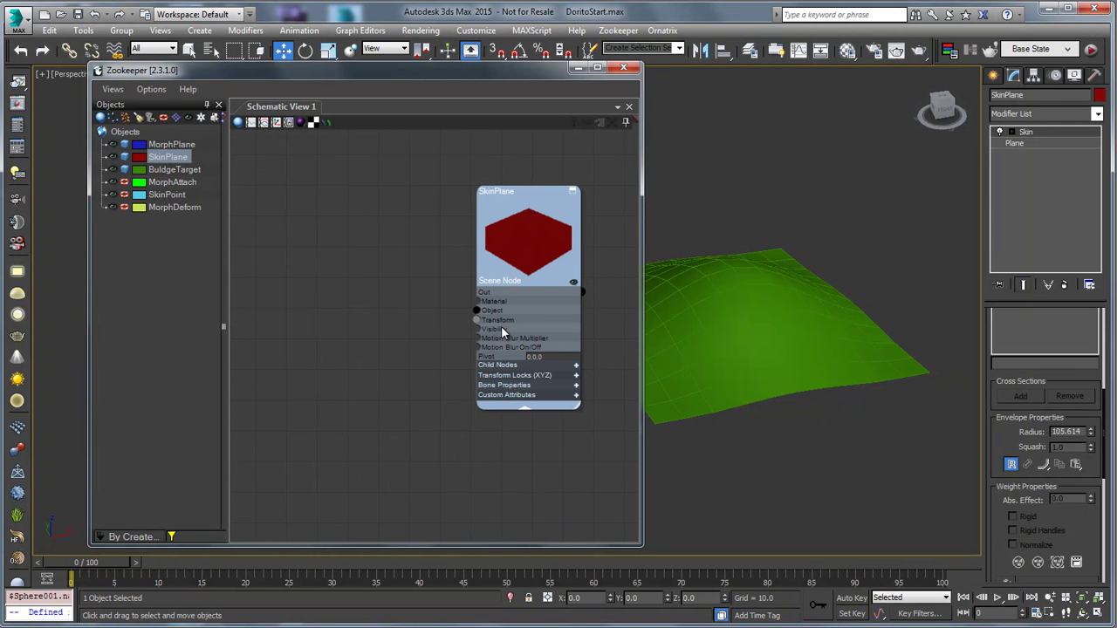
{"action": "left_click_drag", "start_coordinate": [477, 316], "coordinate": [429, 355]}
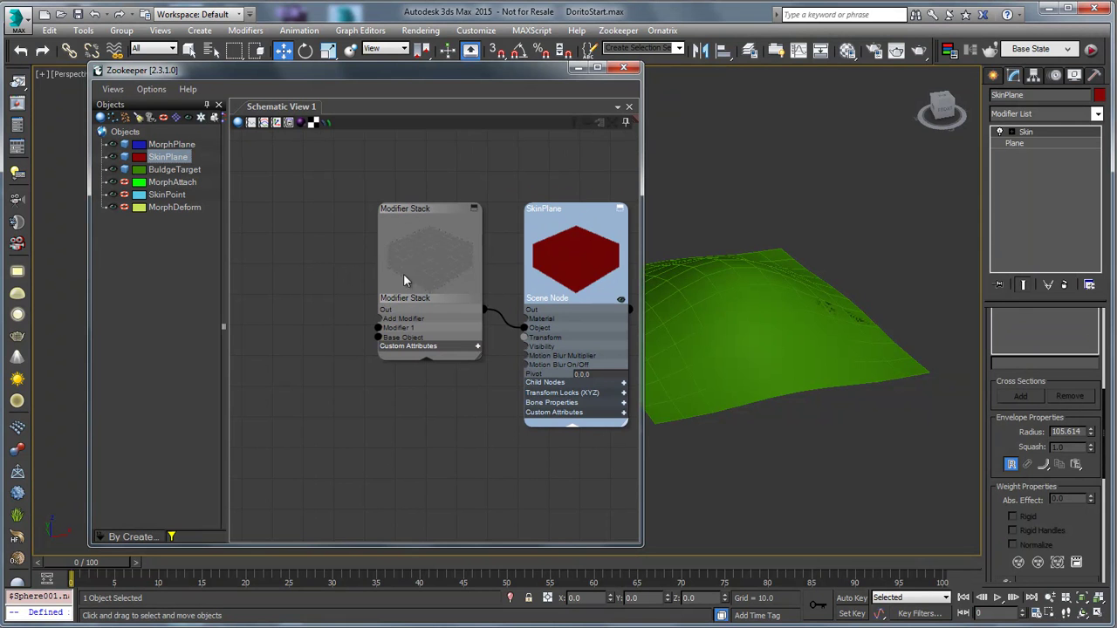
{"action": "left_click_drag", "start_coordinate": [376, 328], "coordinate": [358, 367]}
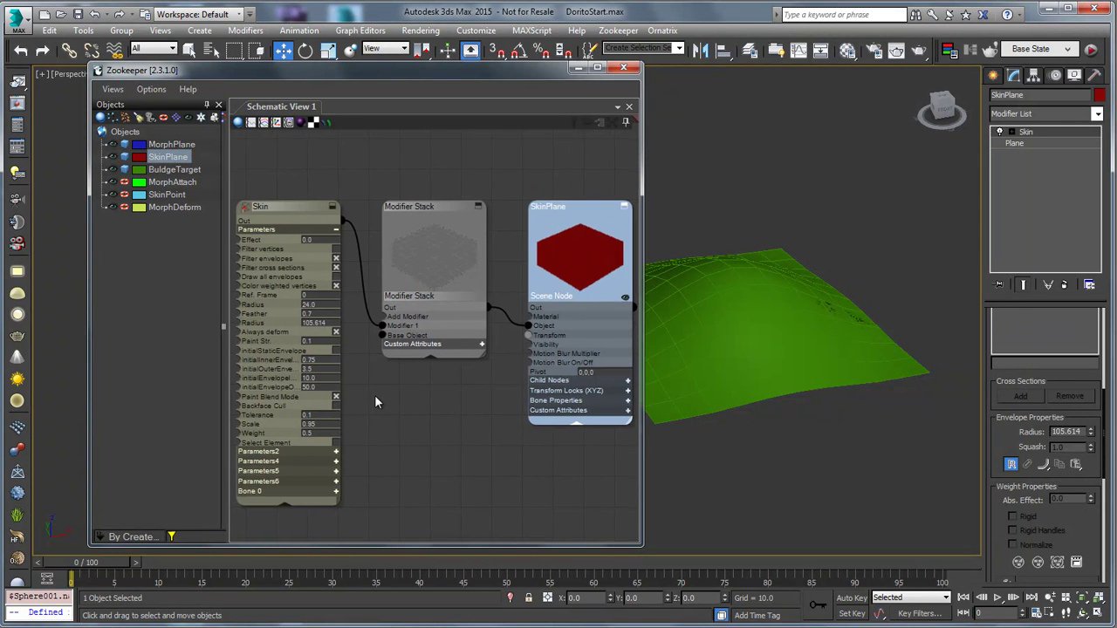
{"action": "left_click", "coordinate": [398, 449]}
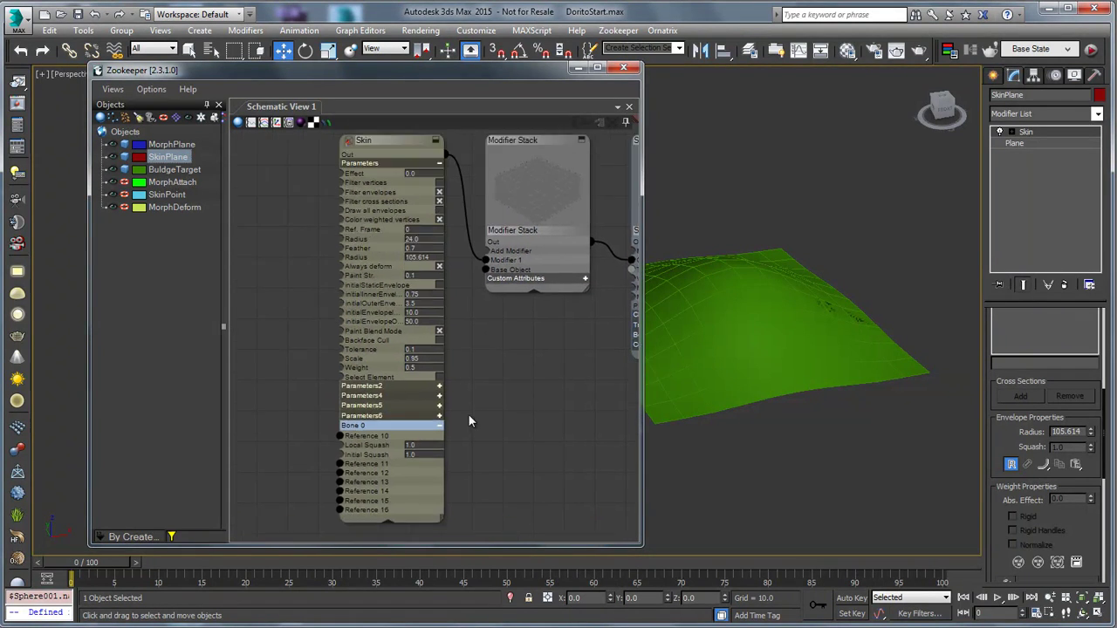
{"action": "left_click_drag", "start_coordinate": [381, 395], "coordinate": [273, 297]}
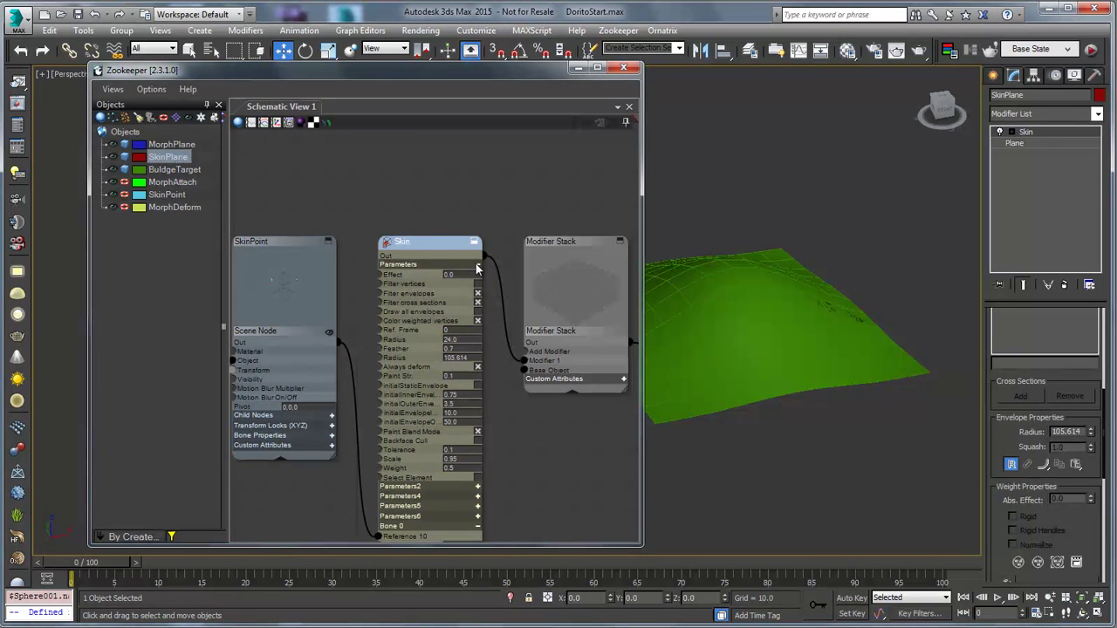
Collapse the Skin, Modifier Stack and SkinPoint nodes so the whole SkinPlane chain fits compactly in the schematic
{"action": "left_click", "coordinate": [477, 265]}
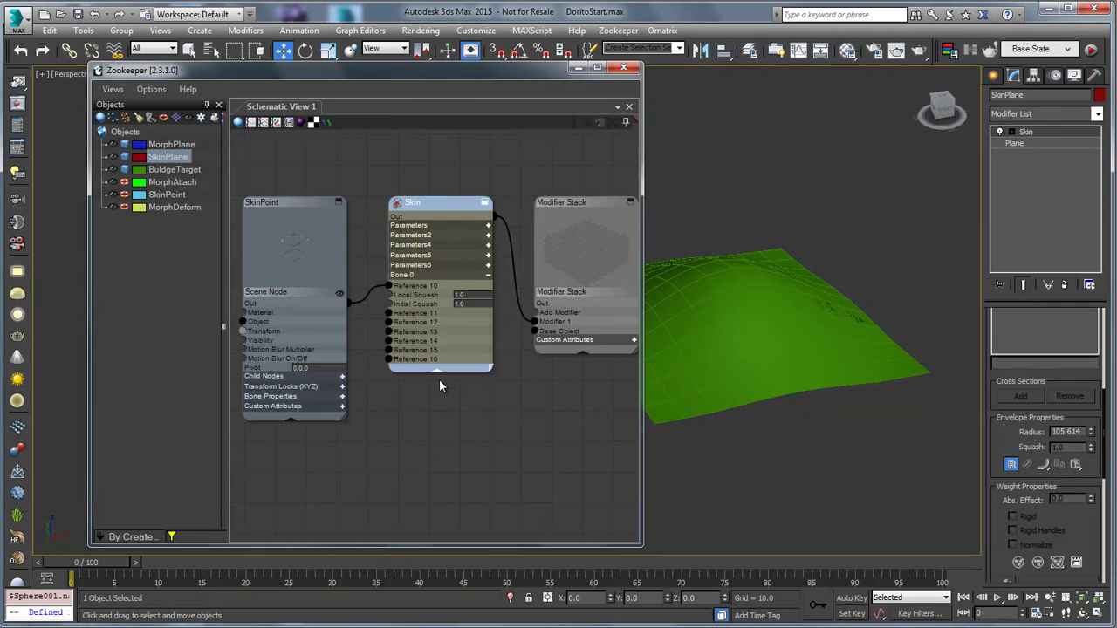
{"action": "left_click", "coordinate": [438, 369]}
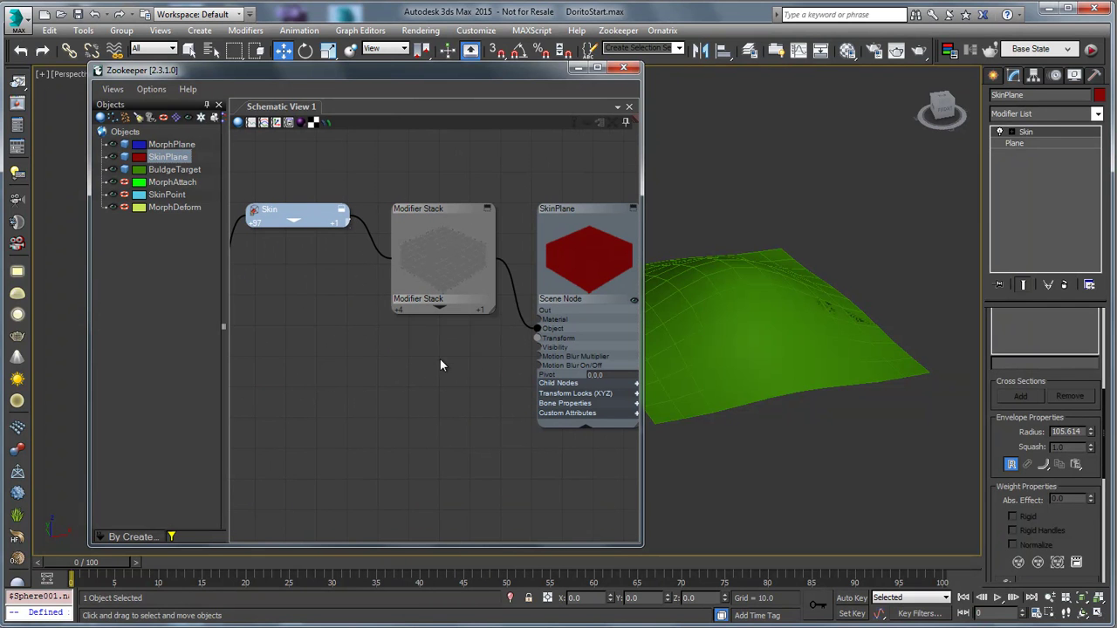
{"action": "middle_click_drag", "start_coordinate": [273, 307], "coordinate": [409, 319]}
{"action": "scroll", "coordinate": [459, 339], "scroll_direction": "down", "scroll_amount": 3}
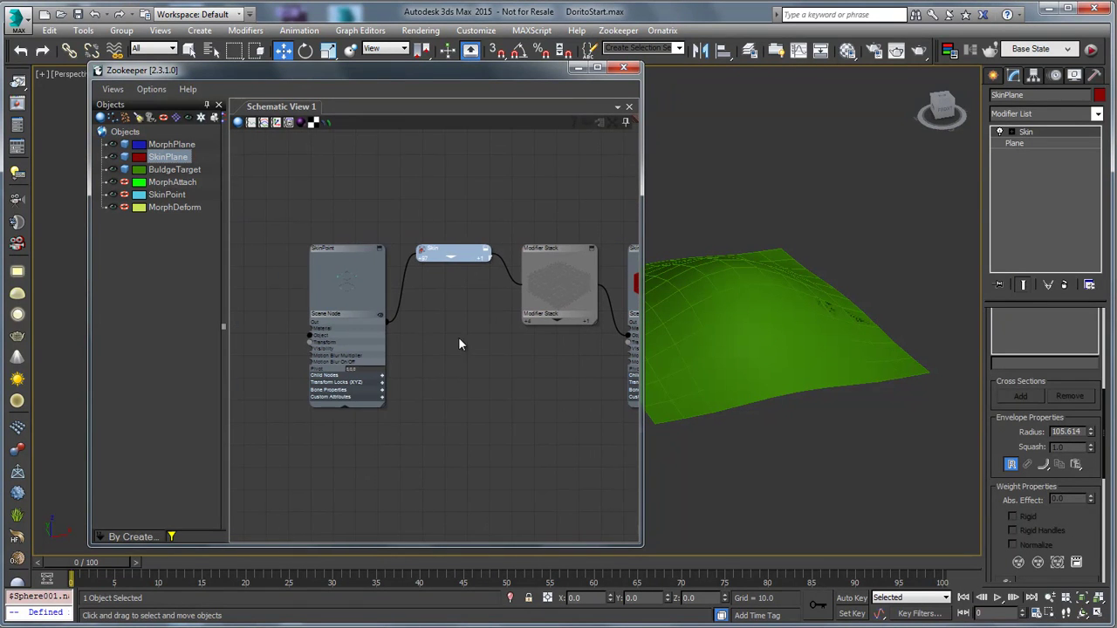
{"action": "left_click", "coordinate": [332, 290]}
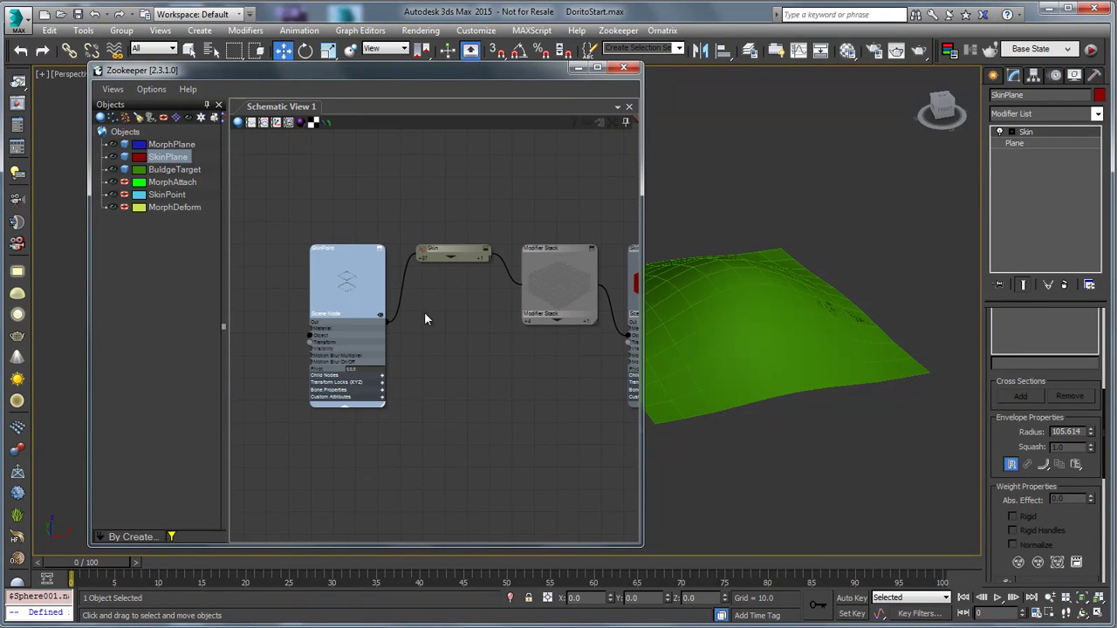
{"action": "left_click", "coordinate": [346, 407]}
{"action": "middle_click_drag", "start_coordinate": [417, 336], "coordinate": [431, 388]}
{"action": "scroll", "coordinate": [441, 385], "scroll_direction": "up", "scroll_amount": 3}
{"action": "middle_click_drag", "start_coordinate": [545, 359], "coordinate": [373, 356]}
{"action": "scroll", "coordinate": [411, 354], "scroll_direction": "down", "scroll_amount": 3}
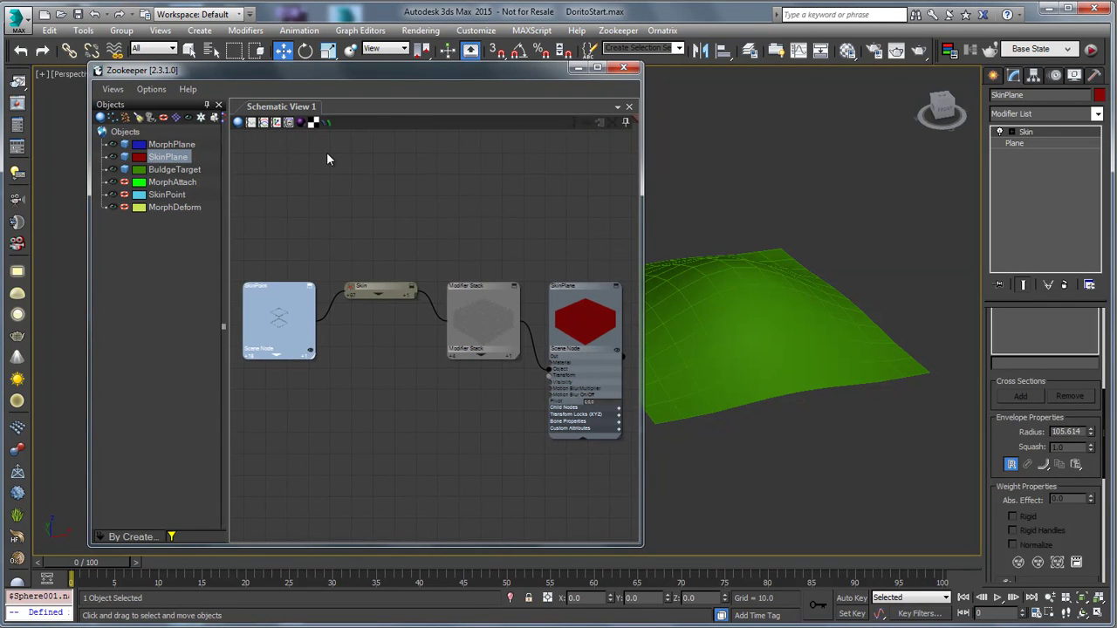
Widen the Zookeeper window and redock the Objects view beside the schematic
{"action": "left_click_drag", "start_coordinate": [642, 224], "coordinate": [773, 224]}
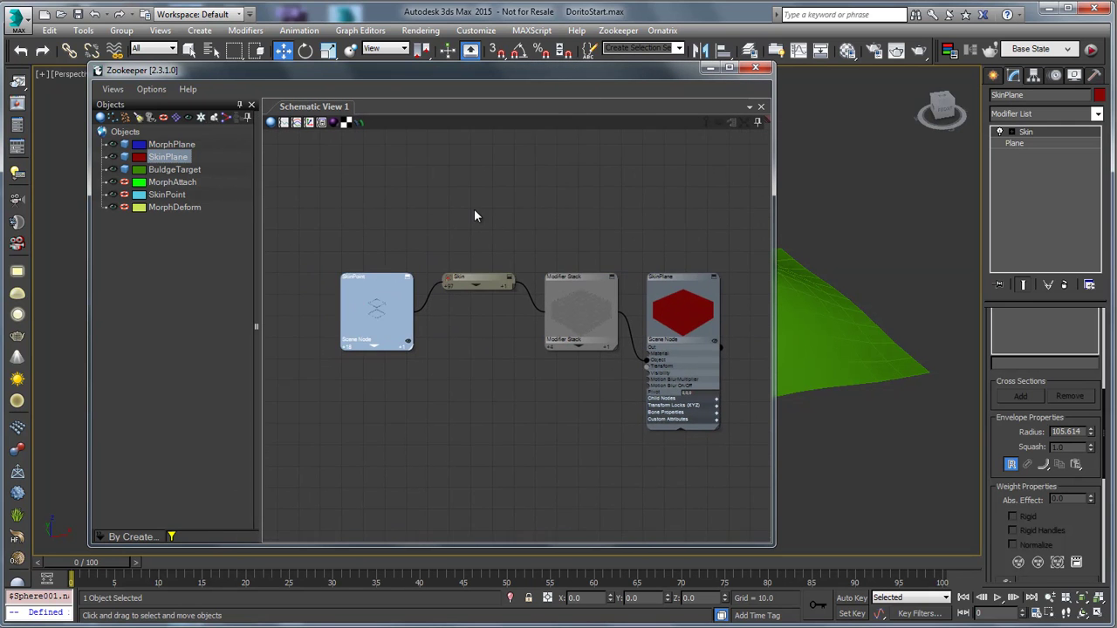
{"action": "left_click_drag", "start_coordinate": [112, 105], "coordinate": [496, 321]}
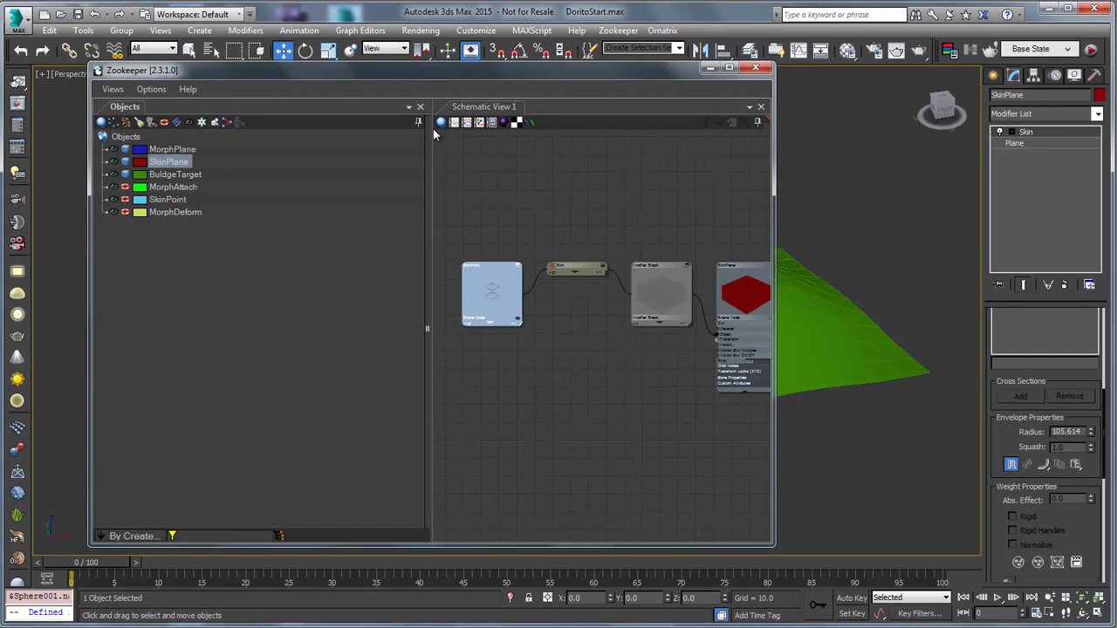
Narrow the Objects view and set it to auto-hide so the schematic takes up the Zookeeper window
{"action": "left_click_drag", "start_coordinate": [432, 128], "coordinate": [237, 131]}
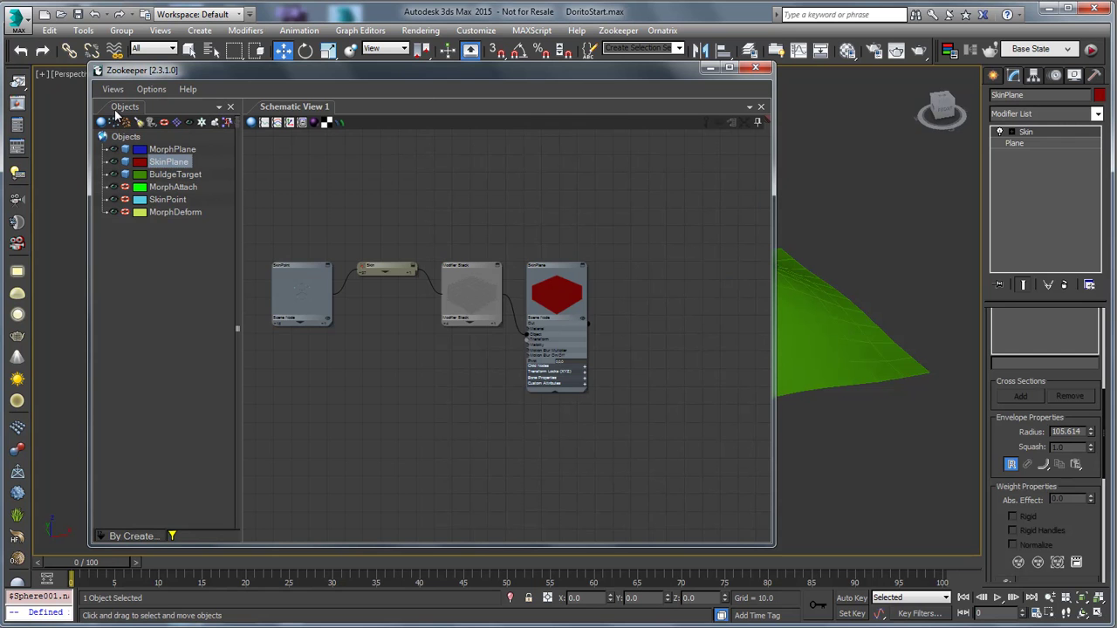
{"action": "left_click_drag", "start_coordinate": [122, 108], "coordinate": [113, 315]}
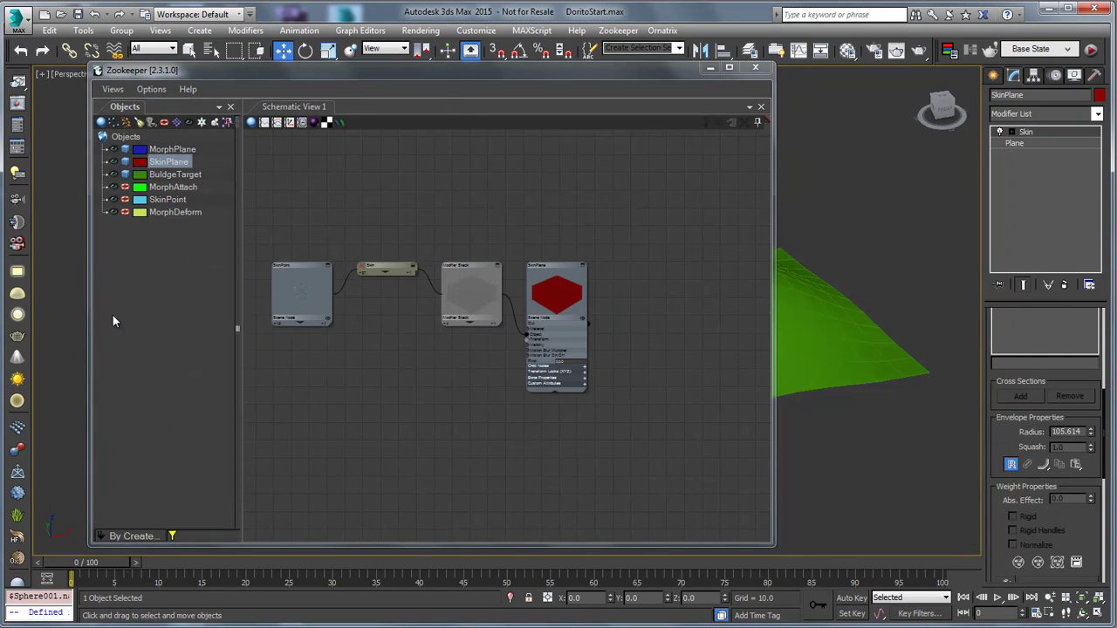
{"action": "left_click", "coordinate": [239, 104]}
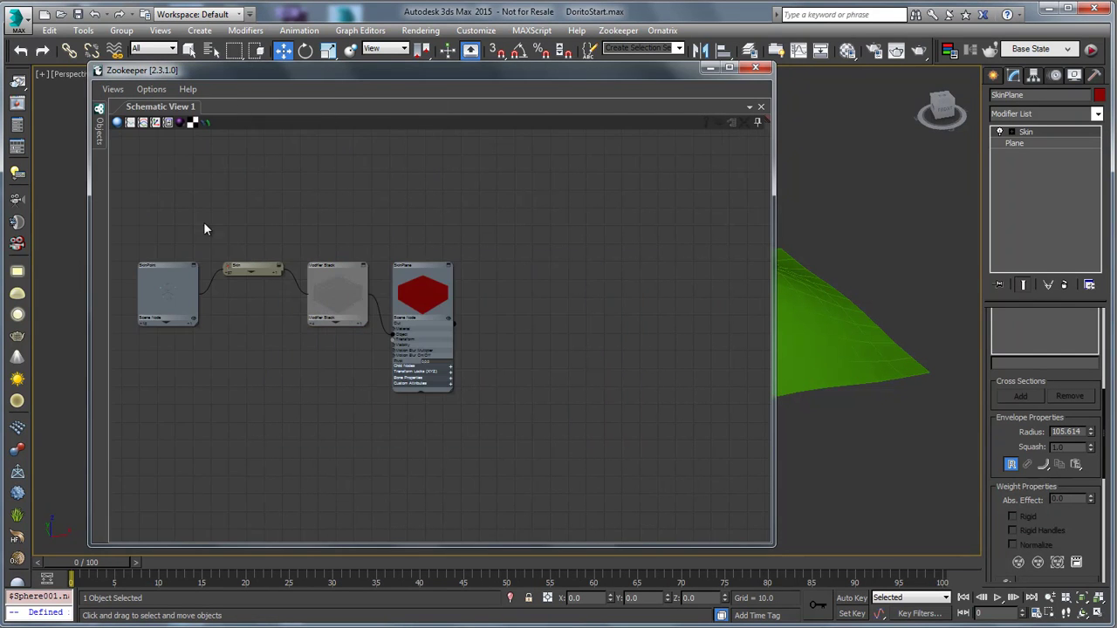
Examine the SkinPlane, Modifier Stack, Skin and SkinPoint nodes and how they connect in the schematic
{"action": "middle_click_drag", "start_coordinate": [314, 401], "coordinate": [382, 415]}
{"action": "left_click_drag", "start_coordinate": [661, 228], "coordinate": [663, 230]}
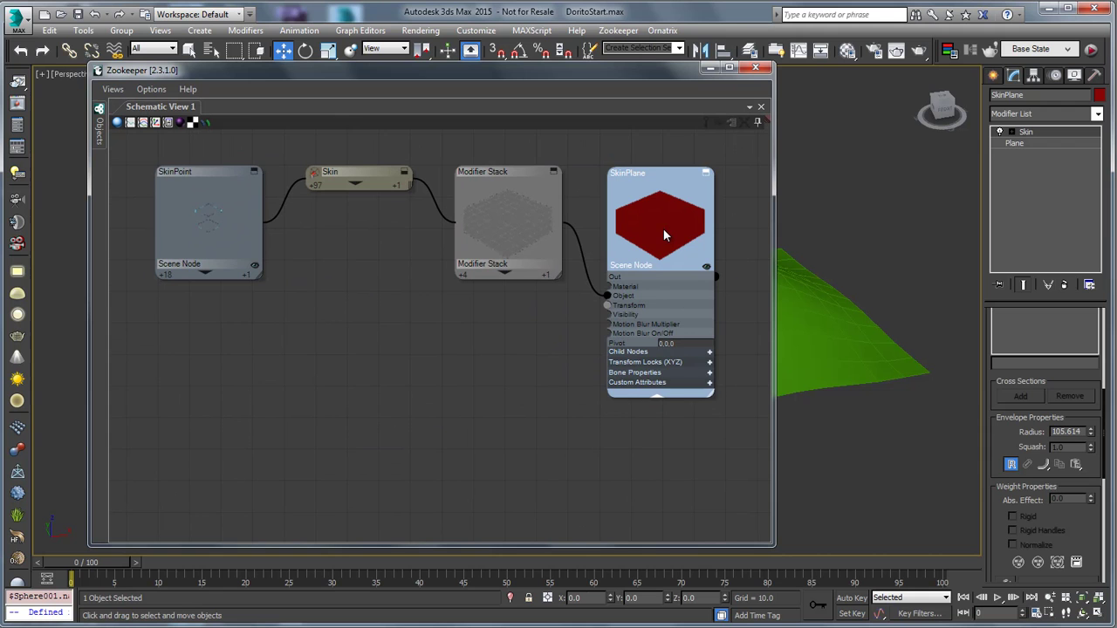
{"action": "middle_click_drag", "start_coordinate": [355, 289], "coordinate": [355, 320]}
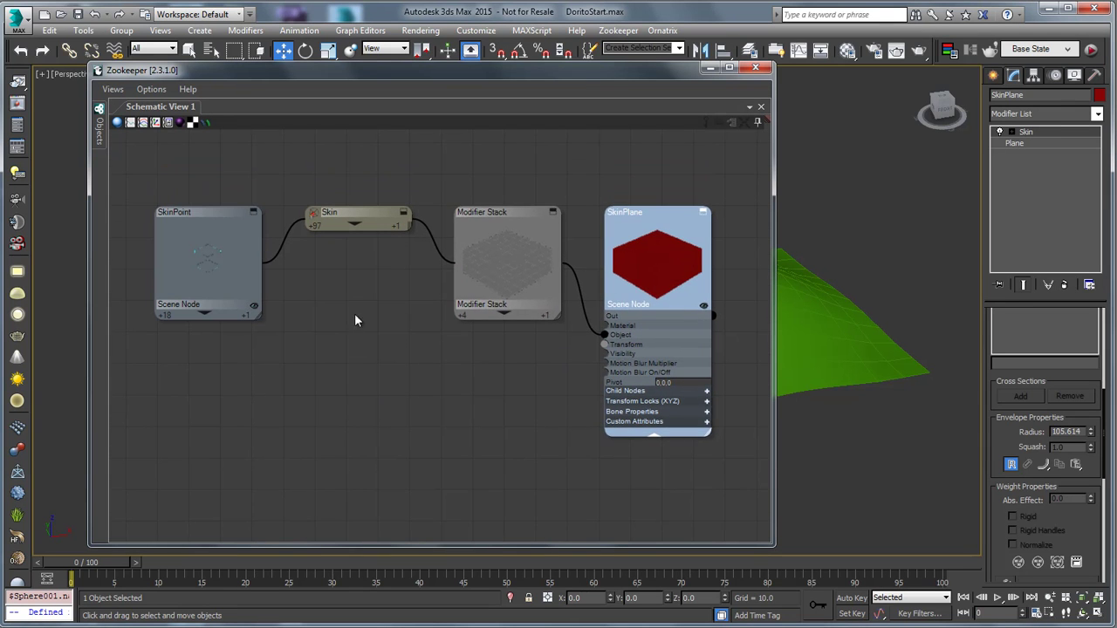
{"action": "left_click", "coordinate": [521, 254]}
{"action": "left_click", "coordinate": [665, 251]}
{"action": "left_click", "coordinate": [318, 218]}
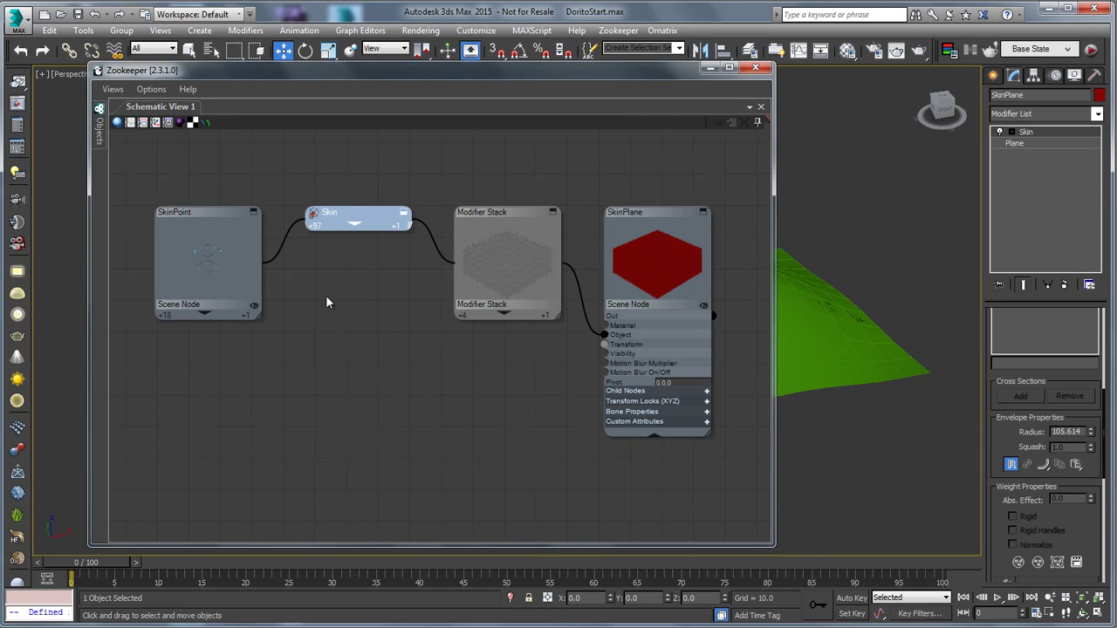
{"action": "left_click", "coordinate": [211, 249]}
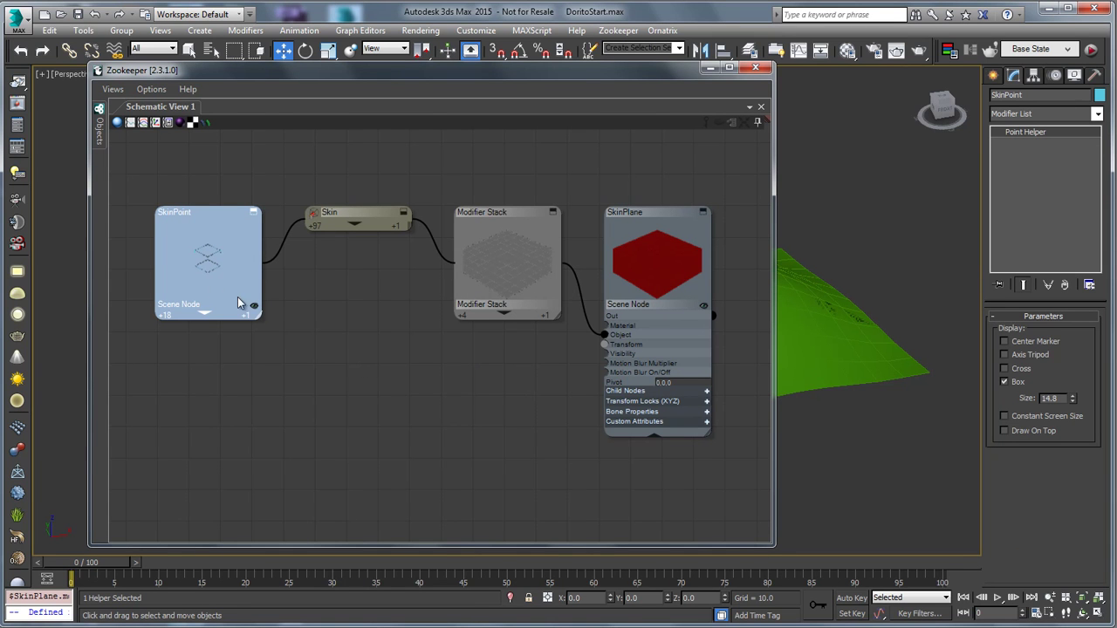
Move the Zookeeper window off the plane in the viewport and hide SkinPlane
{"action": "left_click_drag", "start_coordinate": [266, 76], "coordinate": [653, 91]}
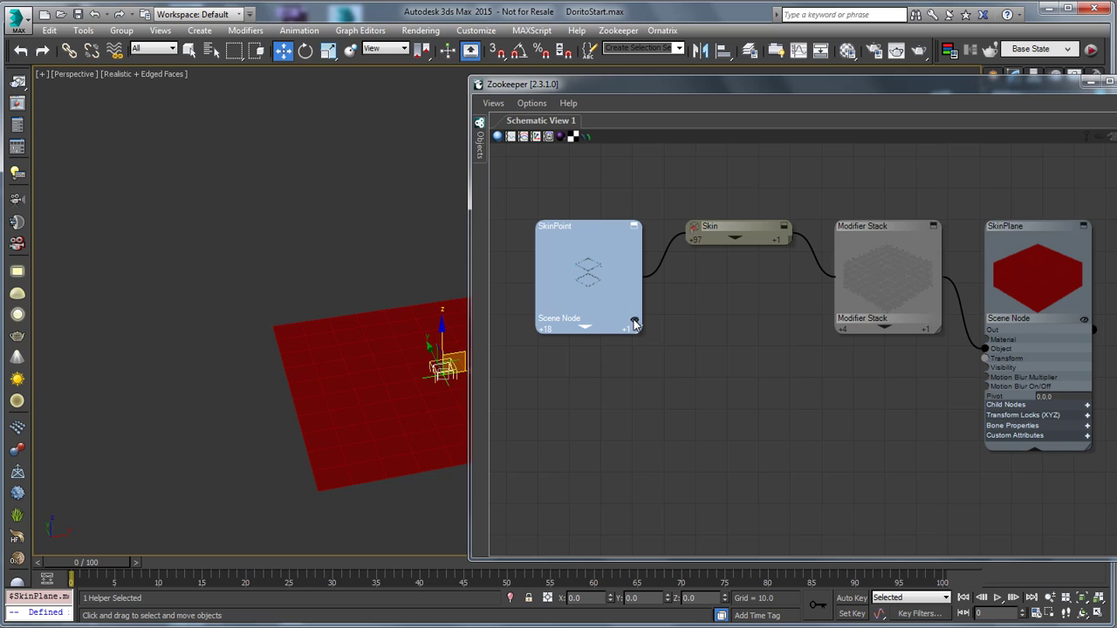
{"action": "middle_click_drag", "start_coordinate": [728, 331], "coordinate": [705, 324]}
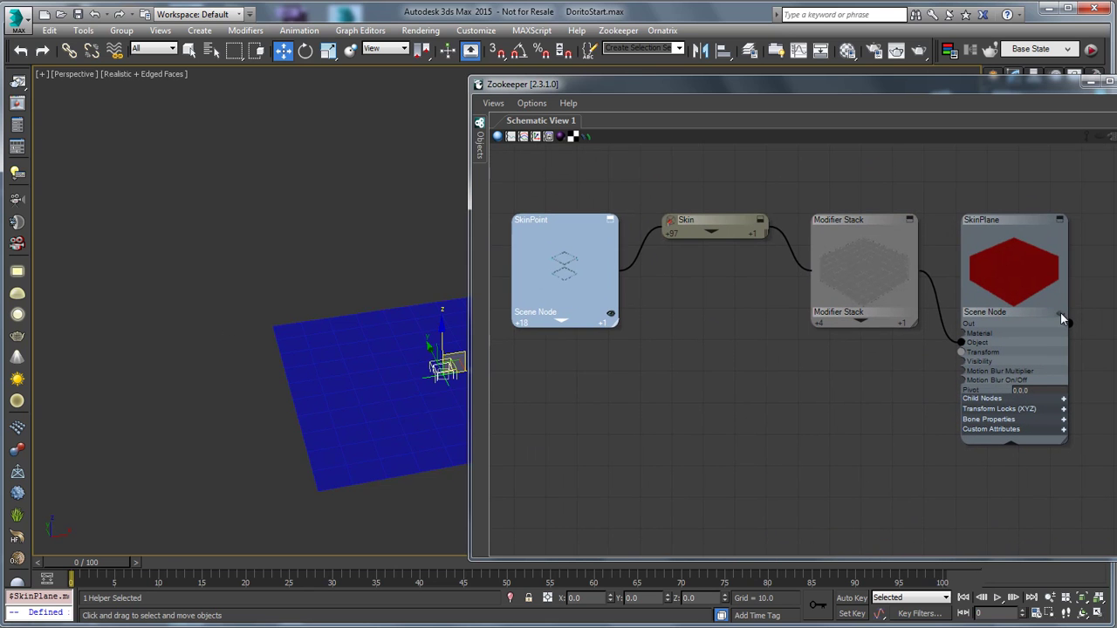
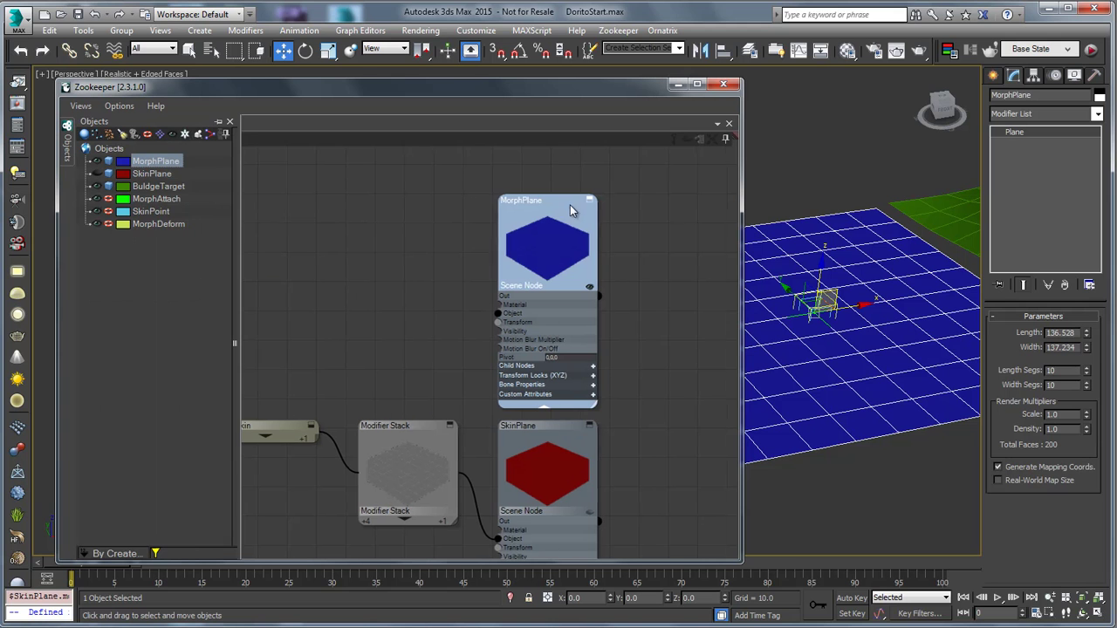
Pull out MorphPlane's Plane base object and insert a new Modifier Stack between the two nodes
{"action": "left_click", "coordinate": [377, 238]}
{"action": "left_click_drag", "start_coordinate": [524, 314], "coordinate": [412, 241]}
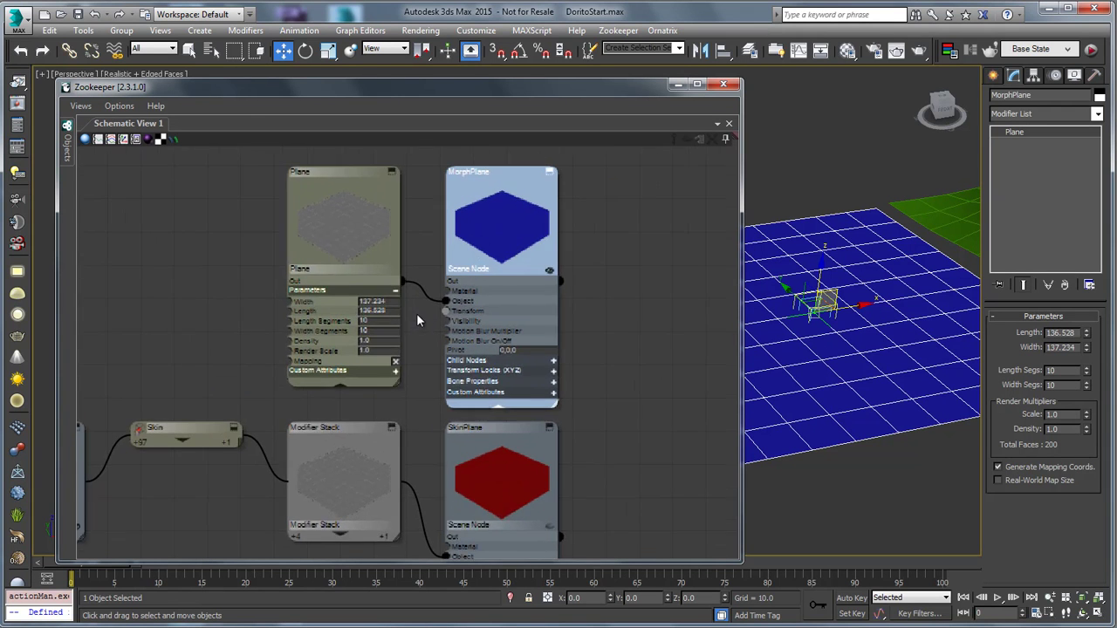
{"action": "right_click", "coordinate": [464, 312]}
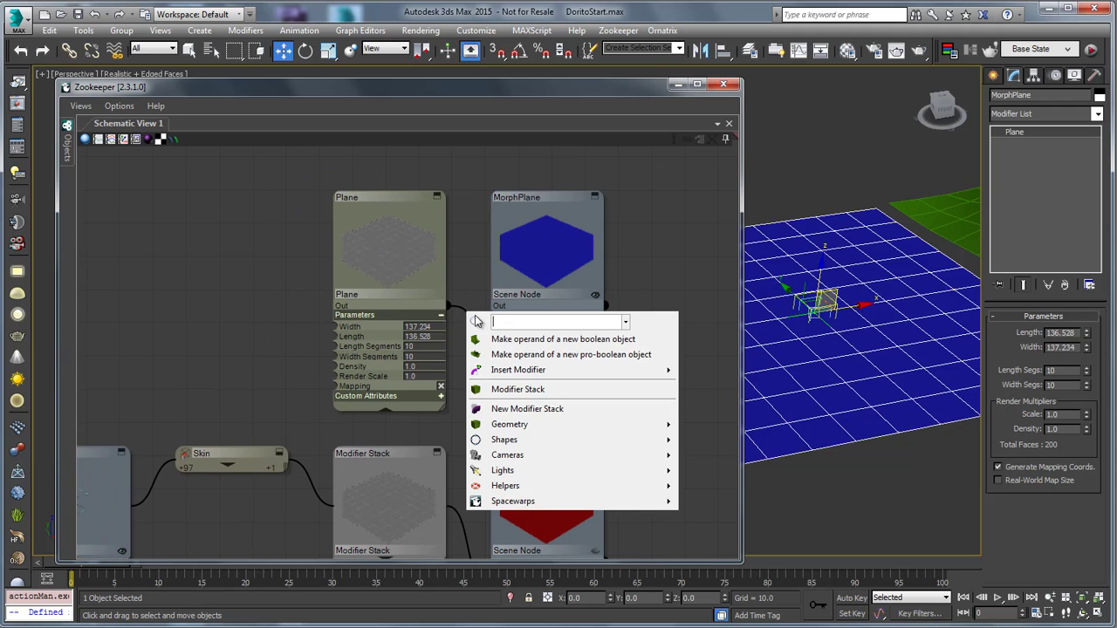
{"action": "left_click", "coordinate": [526, 409]}
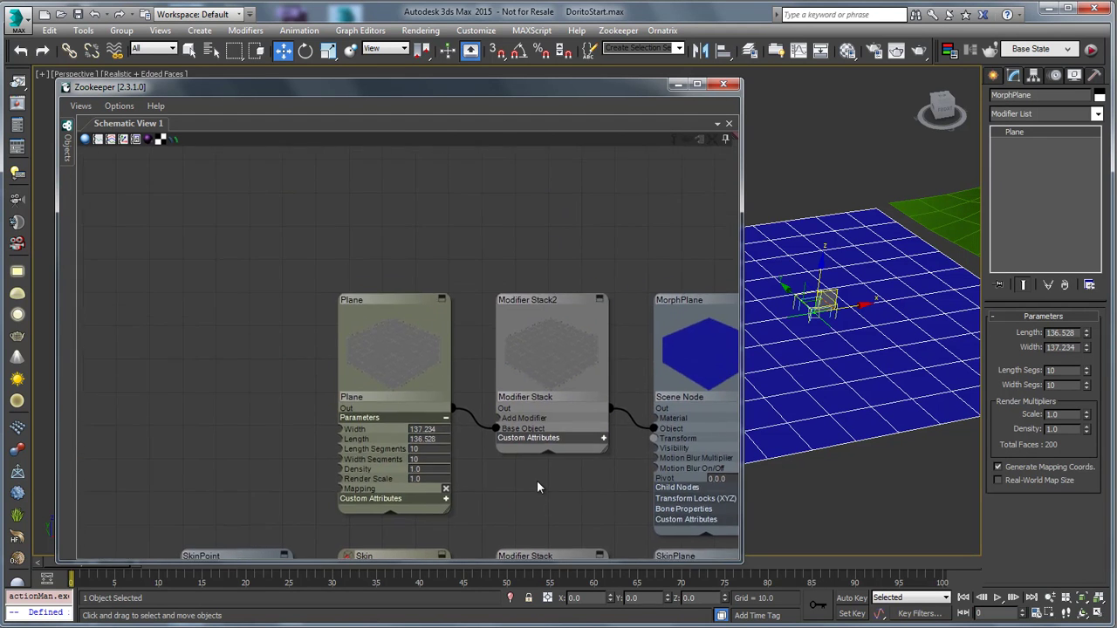
Collapse the Plane node's parameters and preview, and remove the node from the schematic
{"action": "left_click", "coordinate": [438, 301]}
{"action": "left_click", "coordinate": [438, 302]}
{"action": "left_click", "coordinate": [443, 420]}
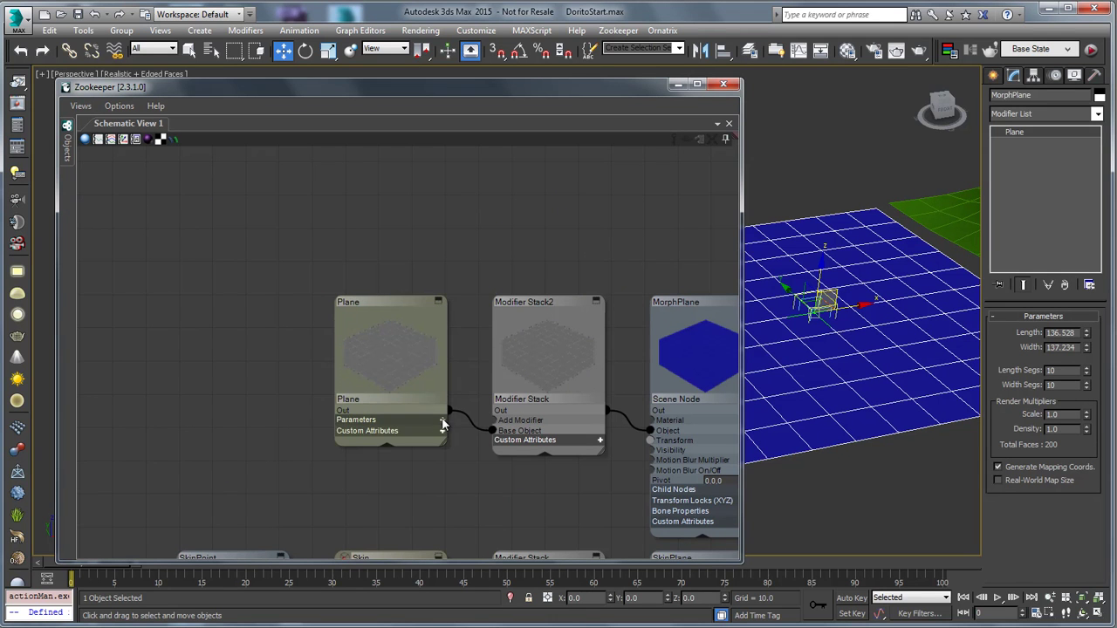
{"action": "left_click", "coordinate": [439, 302]}
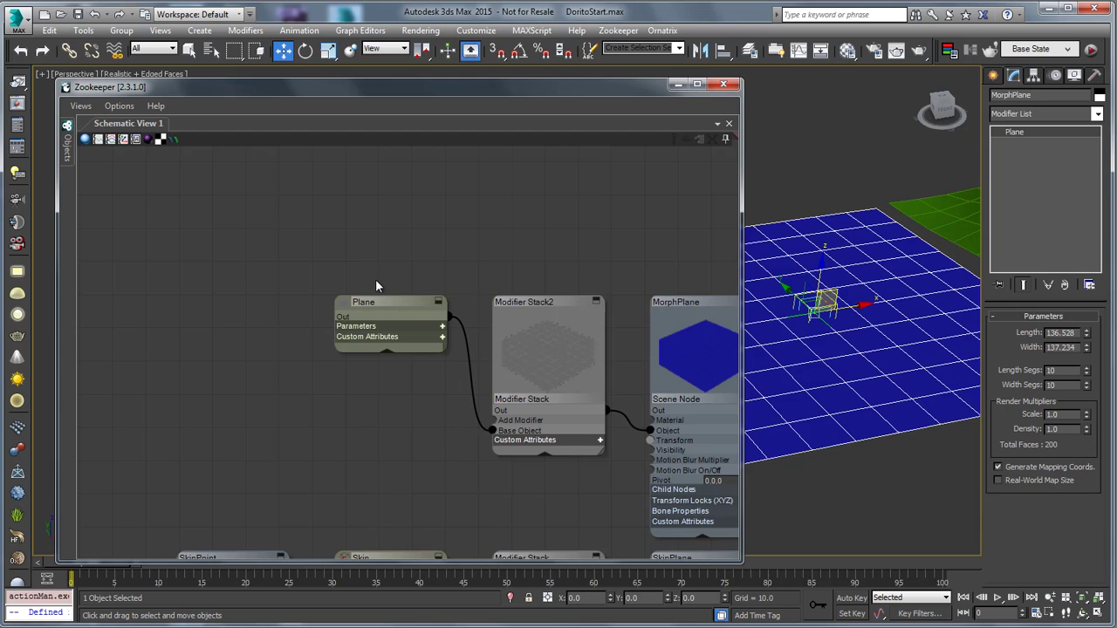
{"action": "left_click", "coordinate": [346, 300]}
{"action": "key", "text": "Delete"}
Add a Morpher modifier to MorphPlane's new Modifier Stack through its Add Modifier input
{"action": "left_click_drag", "start_coordinate": [492, 417], "coordinate": [377, 274]}
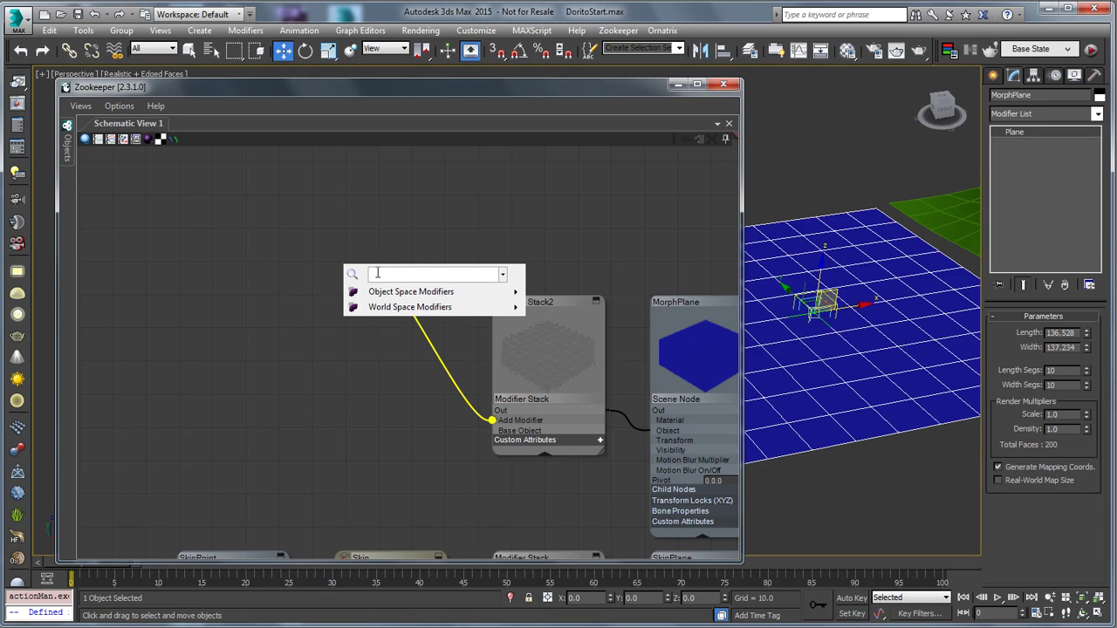
{"action": "type", "text": "morph"}
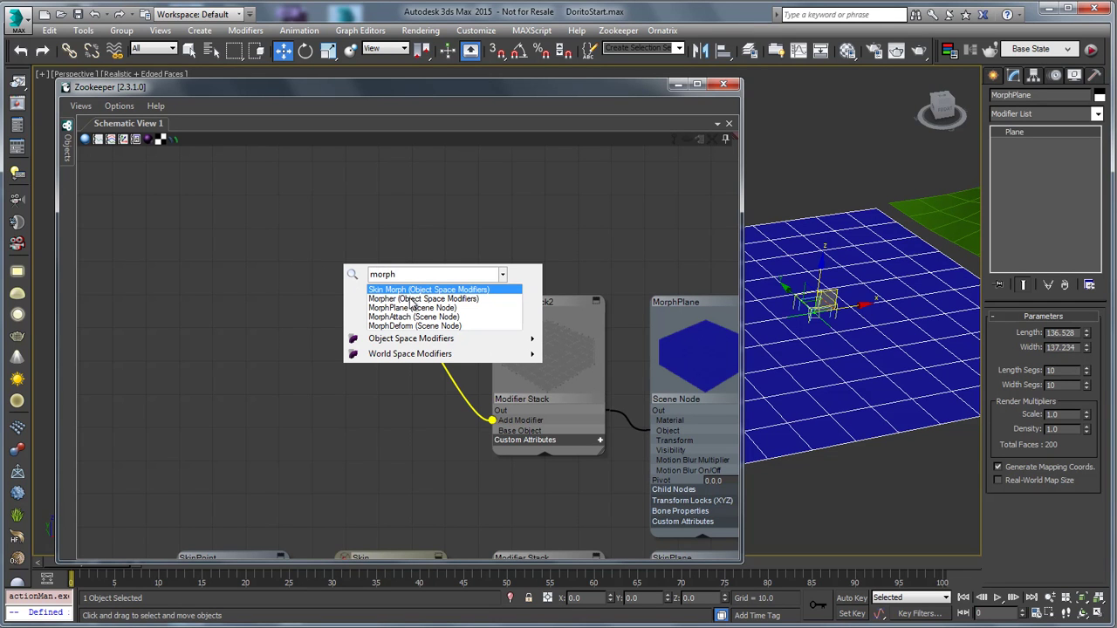
{"action": "left_click", "coordinate": [412, 300]}
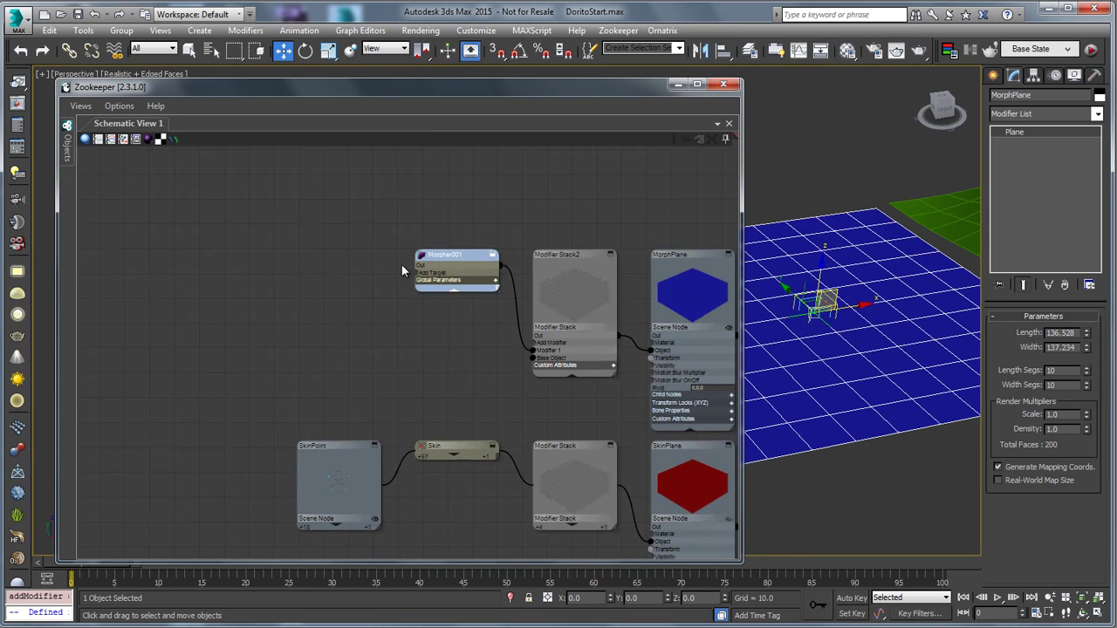
Assign BuldgeTarget to the Add Target input of the Morpher node
{"action": "left_click_drag", "start_coordinate": [417, 275], "coordinate": [343, 220]}
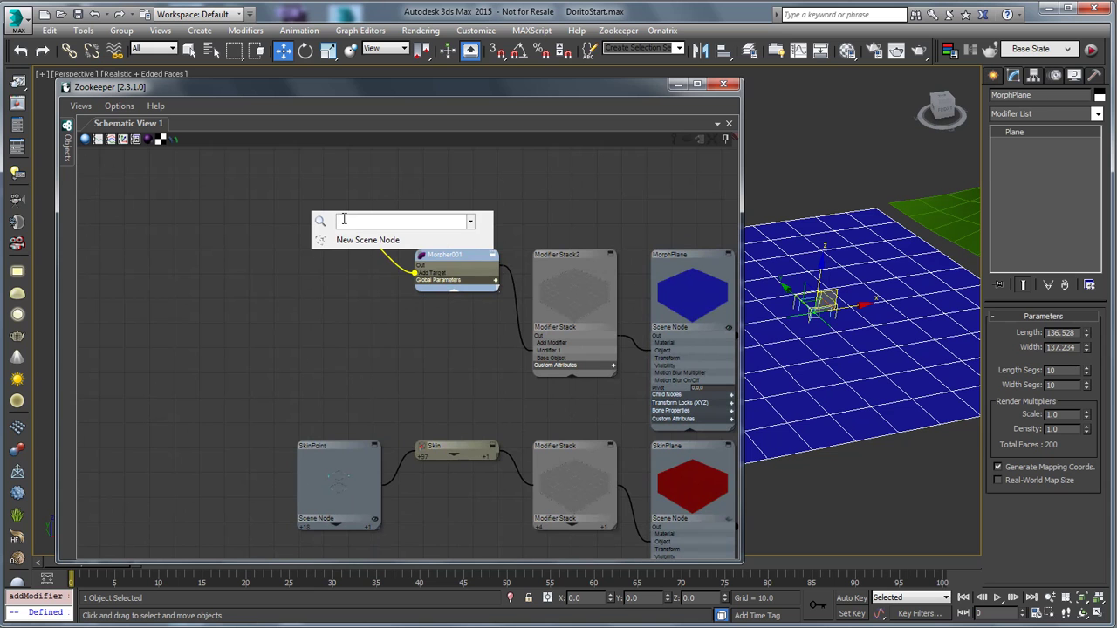
{"action": "type", "text": "bul"}
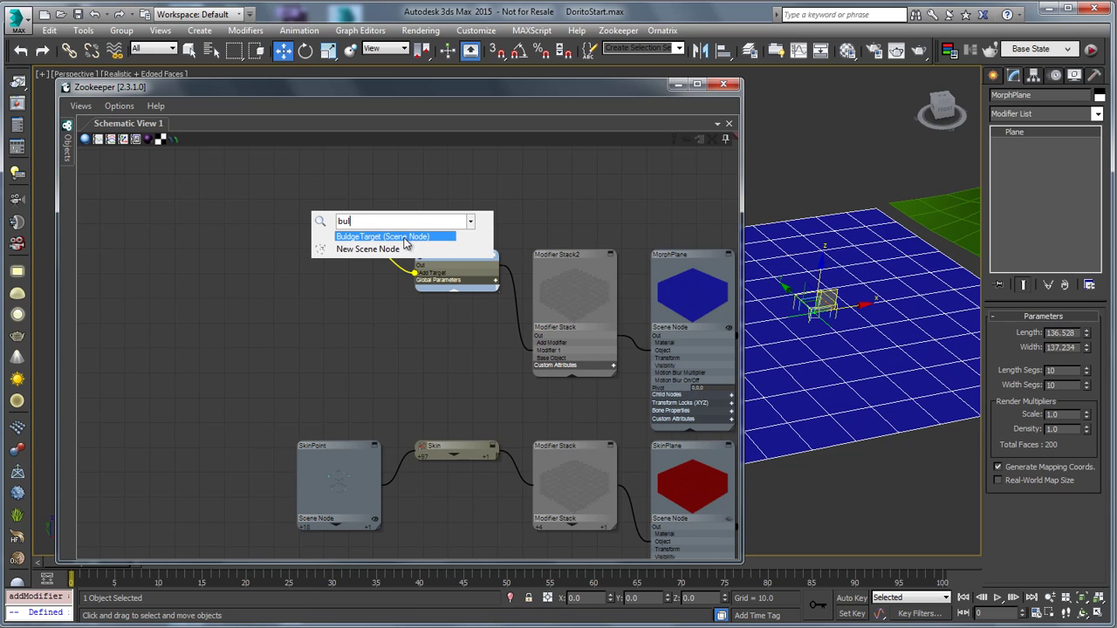
{"action": "left_click", "coordinate": [388, 237]}
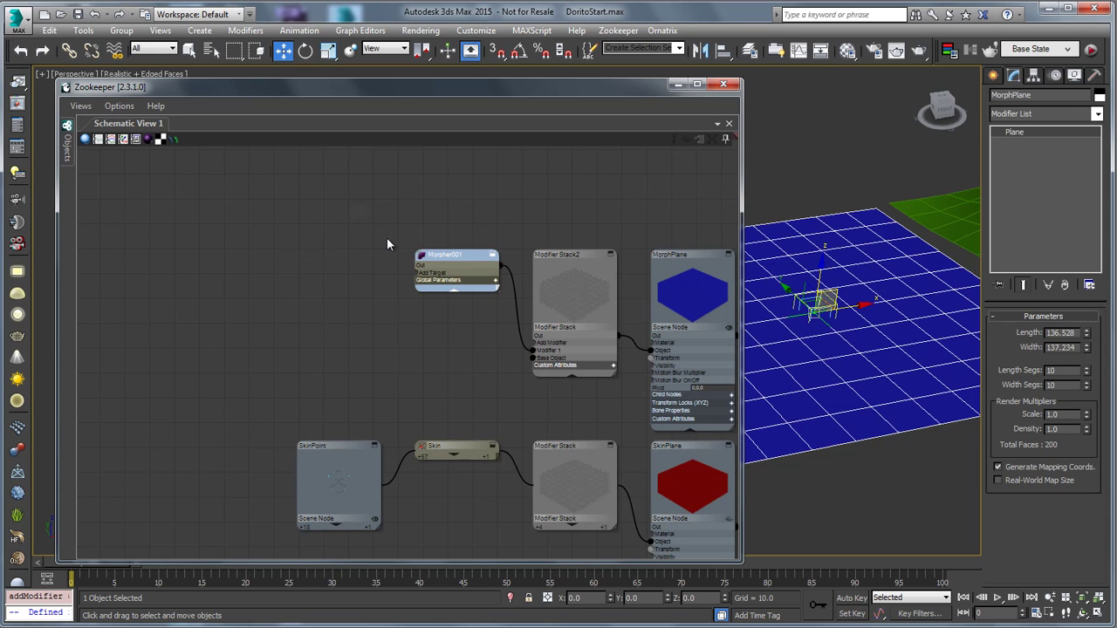
Expand the Morpher node's Global Parameters, refresh the node and expand Target 1
{"action": "left_click", "coordinate": [494, 280]}
{"action": "right_click", "coordinate": [423, 280]}
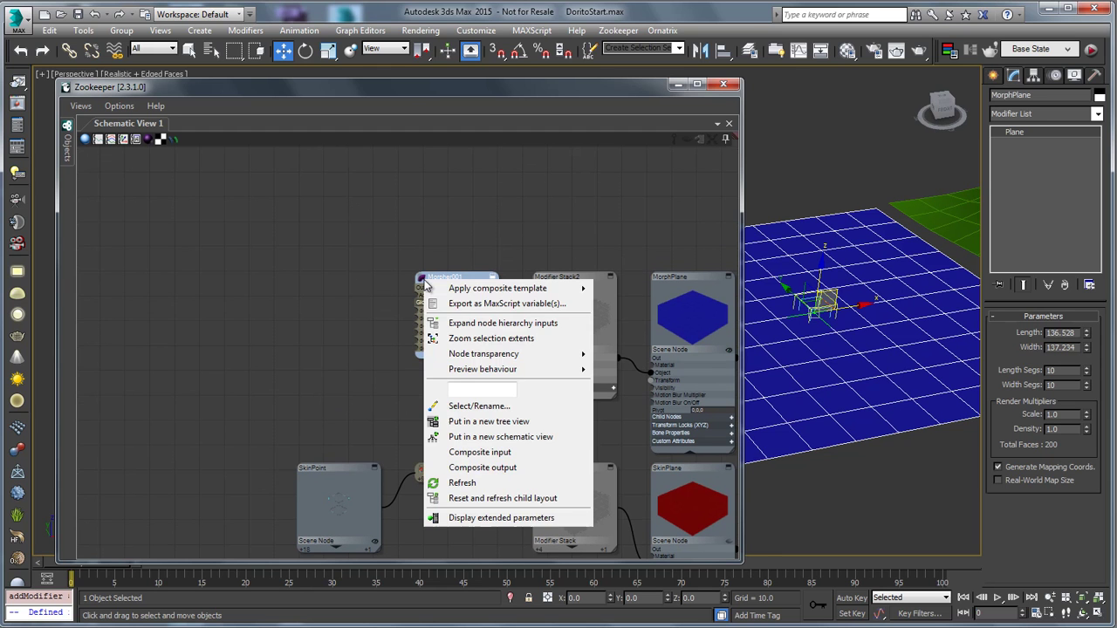
{"action": "left_click", "coordinate": [486, 471]}
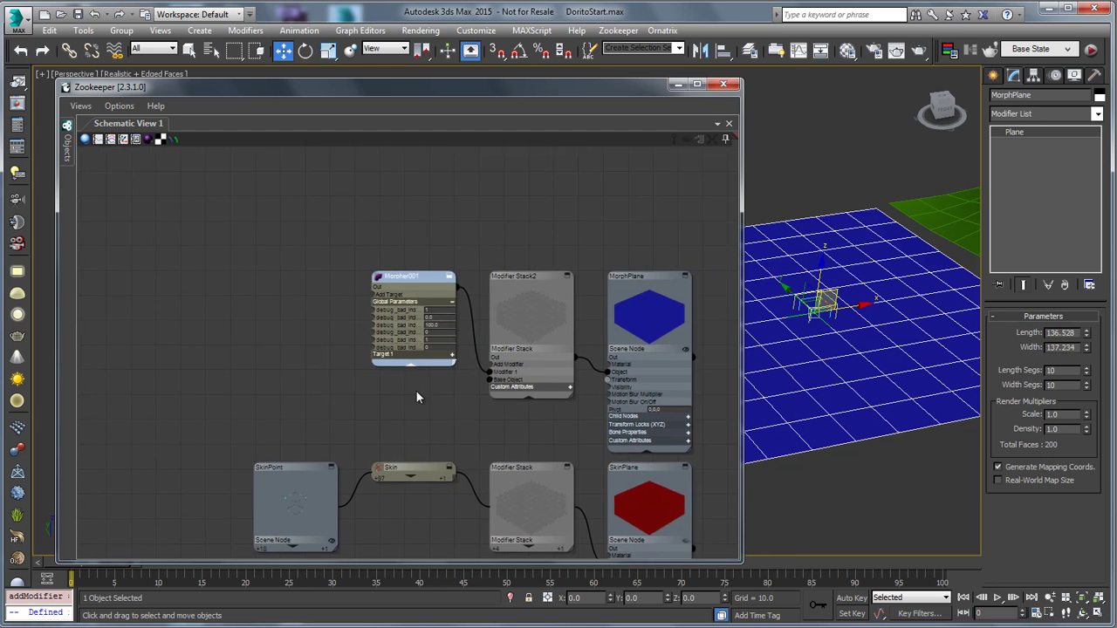
{"action": "left_click", "coordinate": [436, 356]}
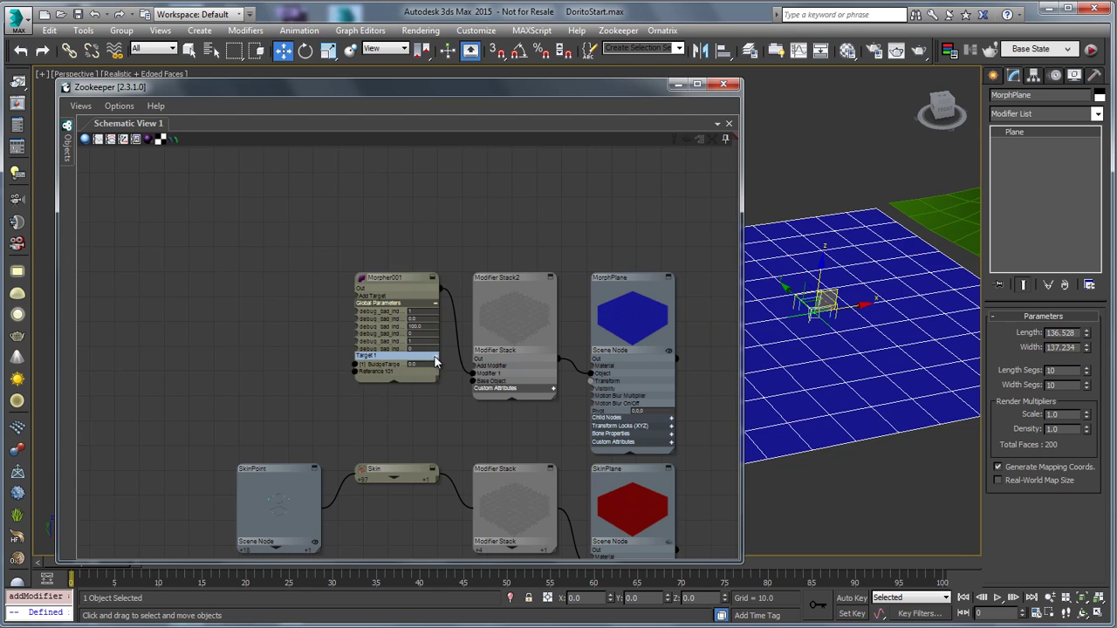
Pull out the BuldgeTarget node from Target 1's Reference 101 on the Morpher node
{"action": "left_click_drag", "start_coordinate": [432, 402], "coordinate": [337, 299]}
{"action": "scroll", "coordinate": [342, 323], "scroll_direction": "down", "scroll_amount": 2}
{"action": "left_click", "coordinate": [274, 270]}
Set Target 1's BuldgeTarget morph weight to 100 on the Morpher node
{"action": "middle_click_drag", "start_coordinate": [892, 336], "coordinate": [624, 378]}
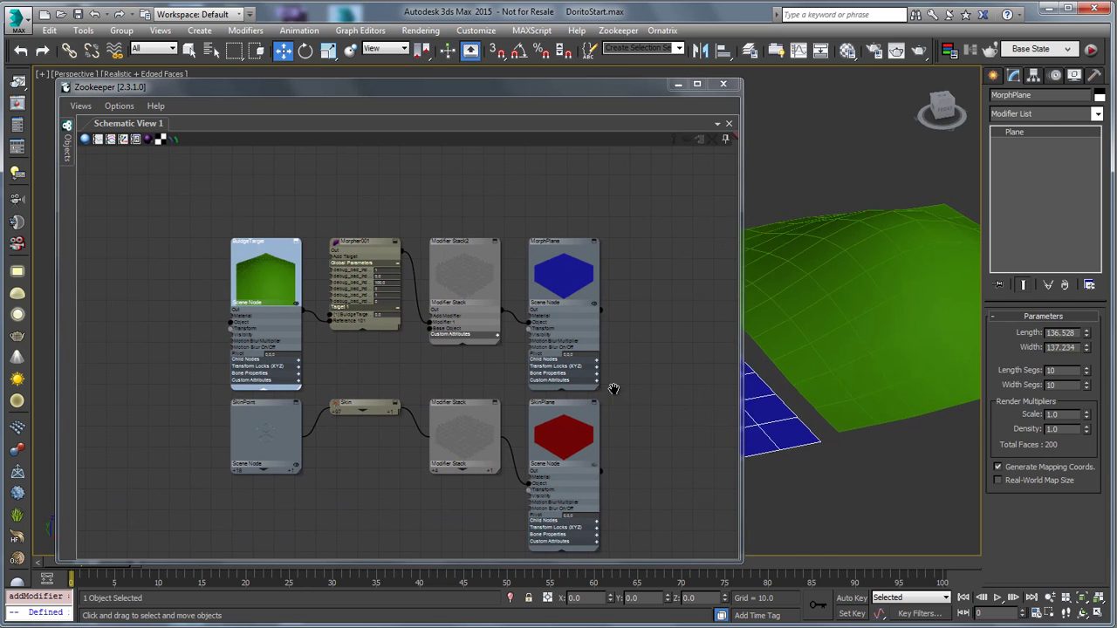
{"action": "middle_click_drag", "start_coordinate": [312, 347], "coordinate": [356, 347]}
{"action": "scroll", "coordinate": [360, 347], "scroll_direction": "up", "scroll_amount": 3}
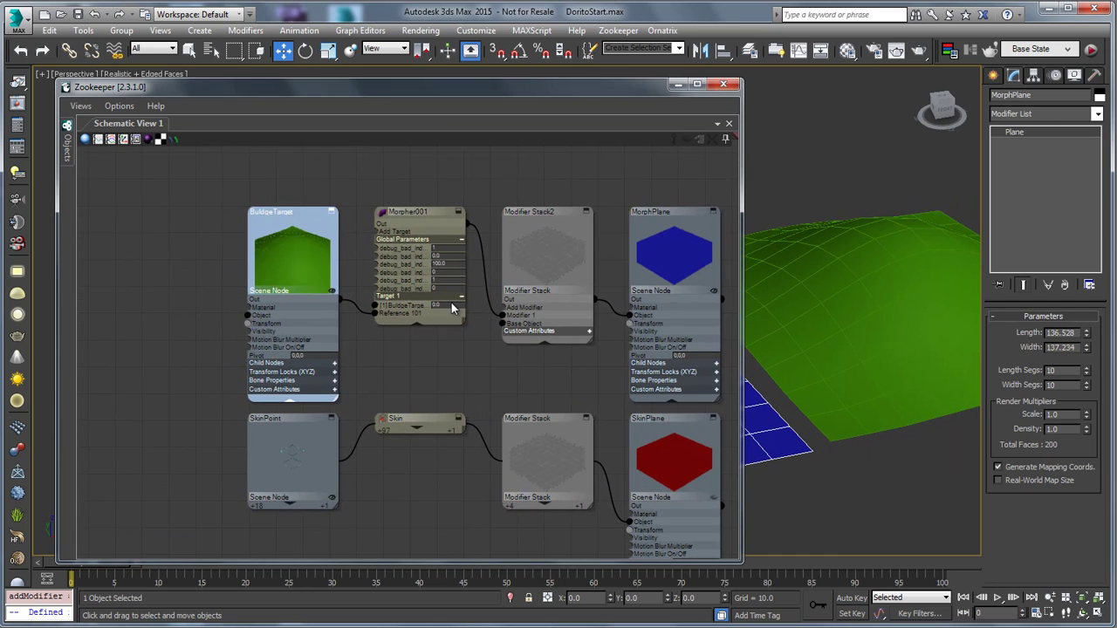
{"action": "mouse_move", "coordinate": [451, 312]}
{"action": "left_mouse_down"}
{"action": "mouse_move", "coordinate": [449, 189]}
{"action": "mouse_move", "coordinate": [444, 308]}
{"action": "left_mouse_up"}
{"action": "left_click", "coordinate": [447, 305]}
{"action": "key", "text": "Return"}
{"action": "middle_click_drag", "start_coordinate": [768, 398], "coordinate": [889, 358]}
{"action": "scroll", "coordinate": [907, 397], "scroll_direction": "down", "scroll_amount": 3}
{"action": "mouse_move", "coordinate": [461, 305]}
{"action": "left_mouse_down"}
{"action": "mouse_move", "coordinate": [460, 384]}
{"action": "mouse_move", "coordinate": [468, 288]}
{"action": "left_mouse_up"}
Hide the BuldgeTarget node's preview and collapse its inputs so it takes little room beside the Morpher
{"action": "middle_click_drag", "start_coordinate": [354, 333], "coordinate": [372, 346]}
{"action": "left_click_drag", "start_coordinate": [306, 272], "coordinate": [266, 225]}
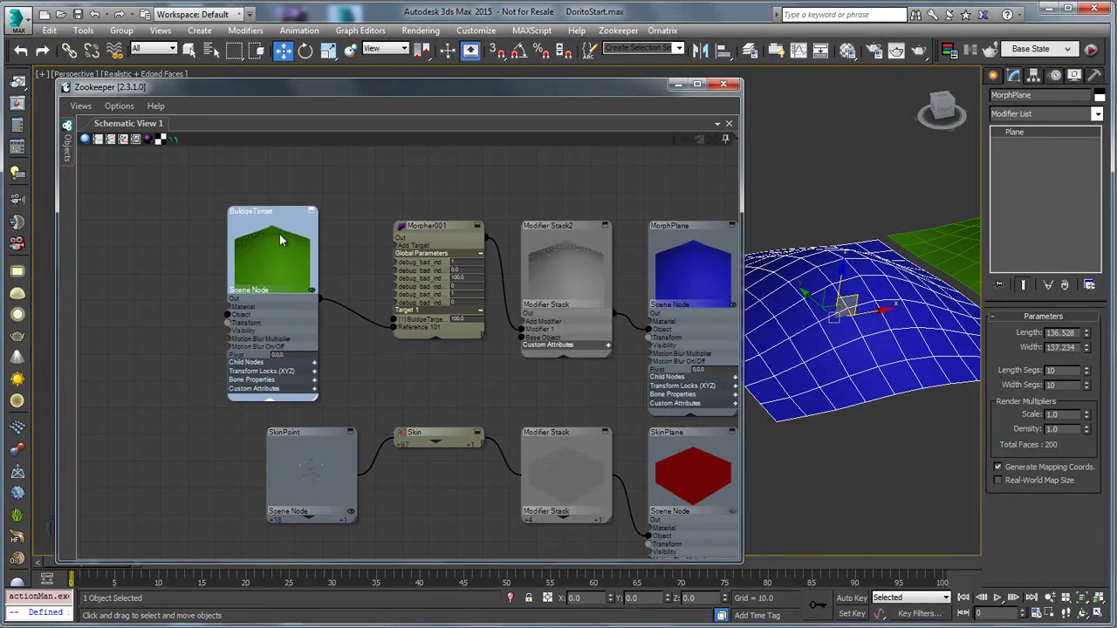
{"action": "left_click", "coordinate": [352, 228]}
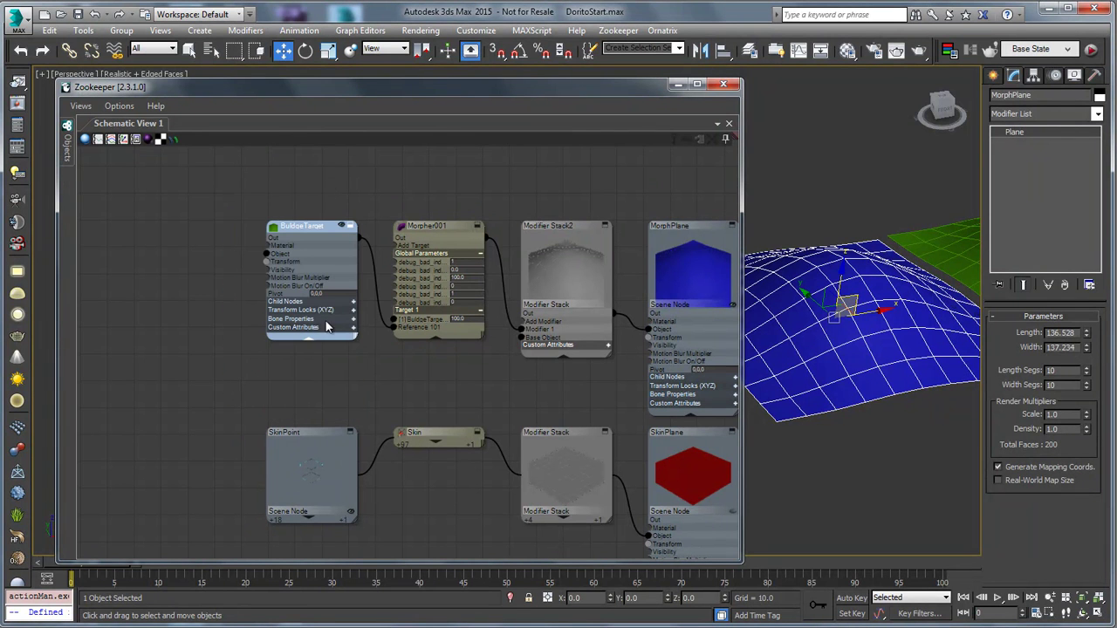
{"action": "left_click", "coordinate": [314, 341]}
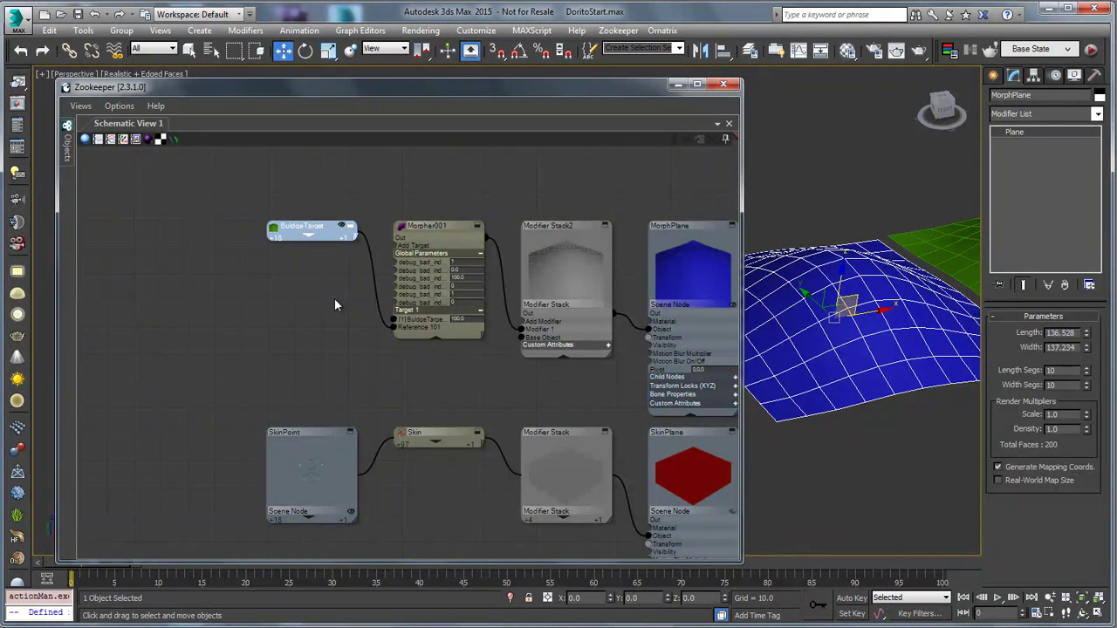
Connect SkinPlane's output to the Morpher node's Add Target input
{"action": "scroll", "coordinate": [324, 298], "scroll_direction": "down", "scroll_amount": 5}
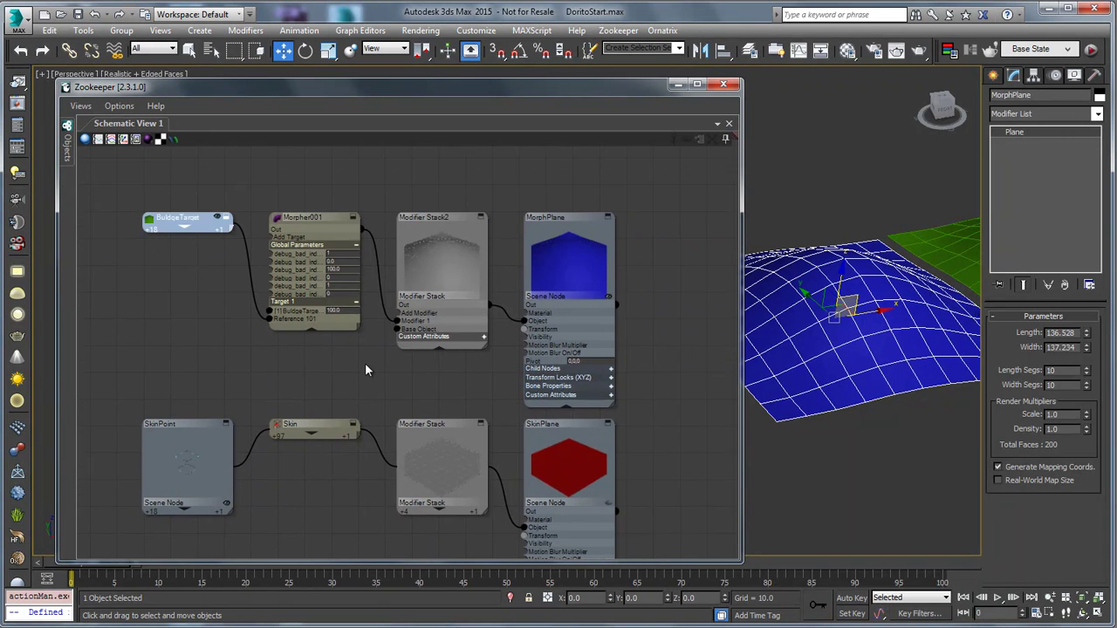
{"action": "middle_click_drag", "start_coordinate": [361, 356], "coordinate": [368, 362]}
{"action": "left_click_drag", "start_coordinate": [500, 278], "coordinate": [528, 251]}
{"action": "middle_click_drag", "start_coordinate": [299, 337], "coordinate": [329, 318]}
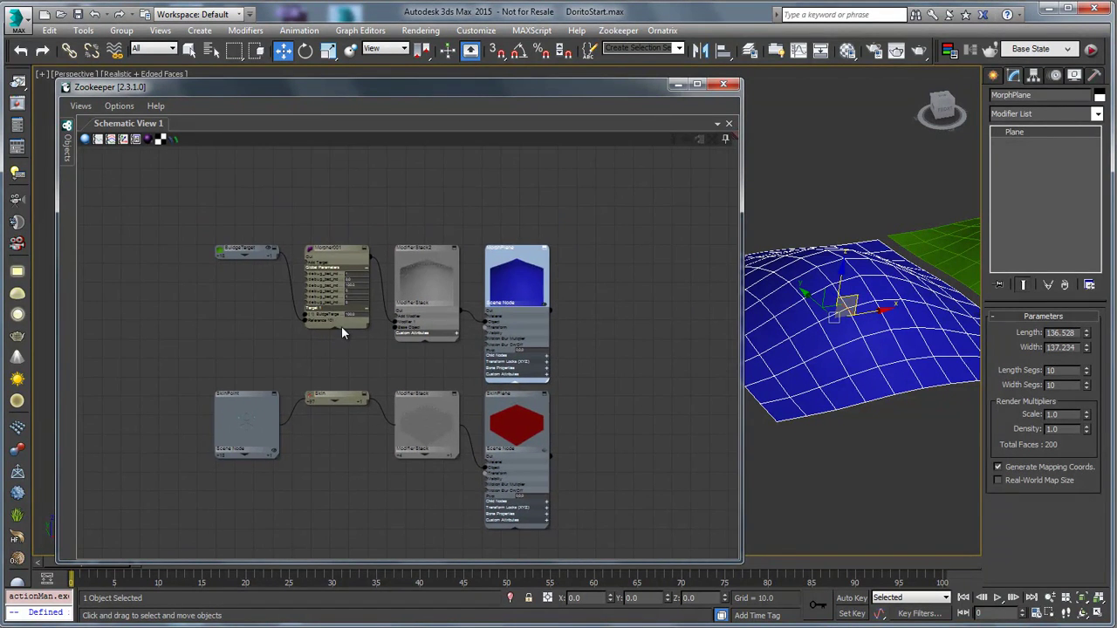
{"action": "left_click", "coordinate": [500, 421]}
{"action": "scroll", "coordinate": [374, 356], "scroll_direction": "up", "scroll_amount": 2}
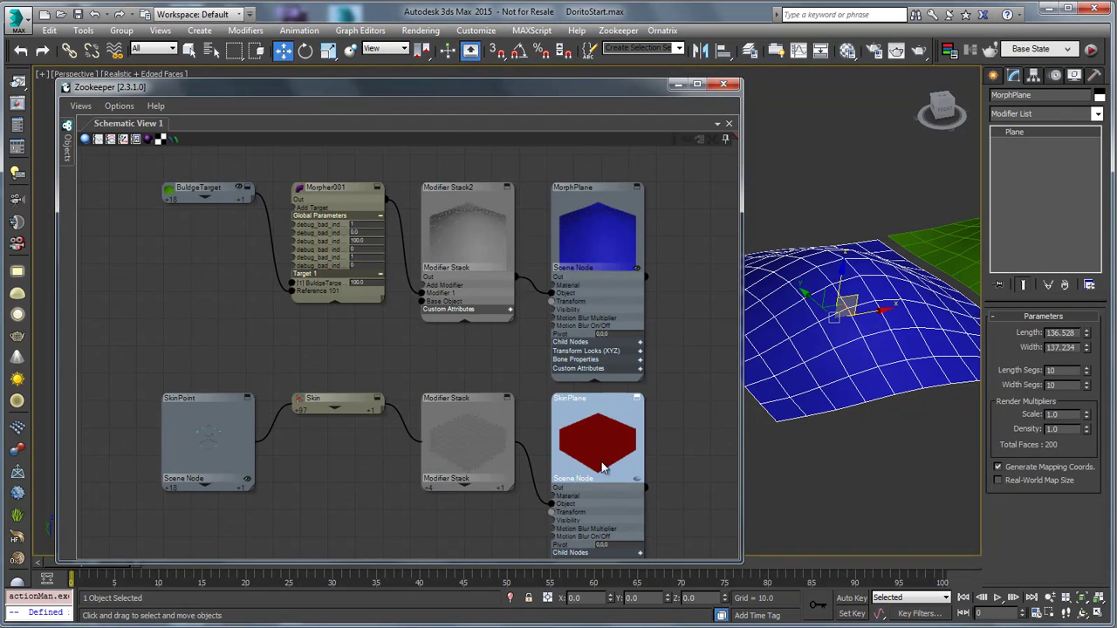
{"action": "left_click_drag", "start_coordinate": [647, 486], "coordinate": [295, 212]}
Refresh the Morpher node and expand Target 2 to show its SkinPlane weight and reference
{"action": "right_click", "coordinate": [315, 189]}
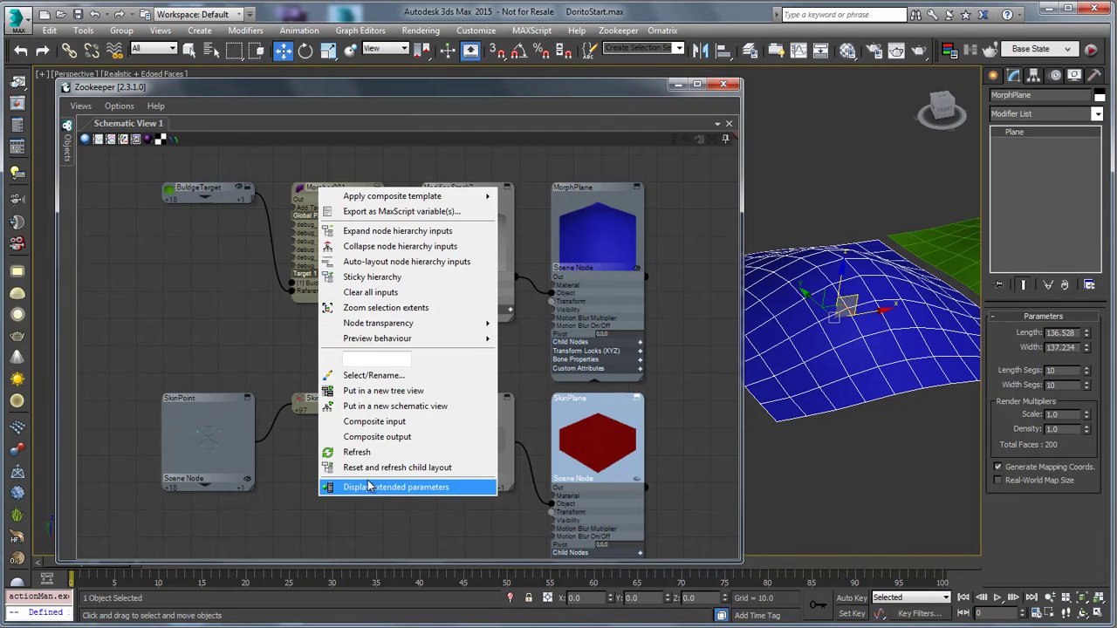
{"action": "left_click", "coordinate": [364, 451]}
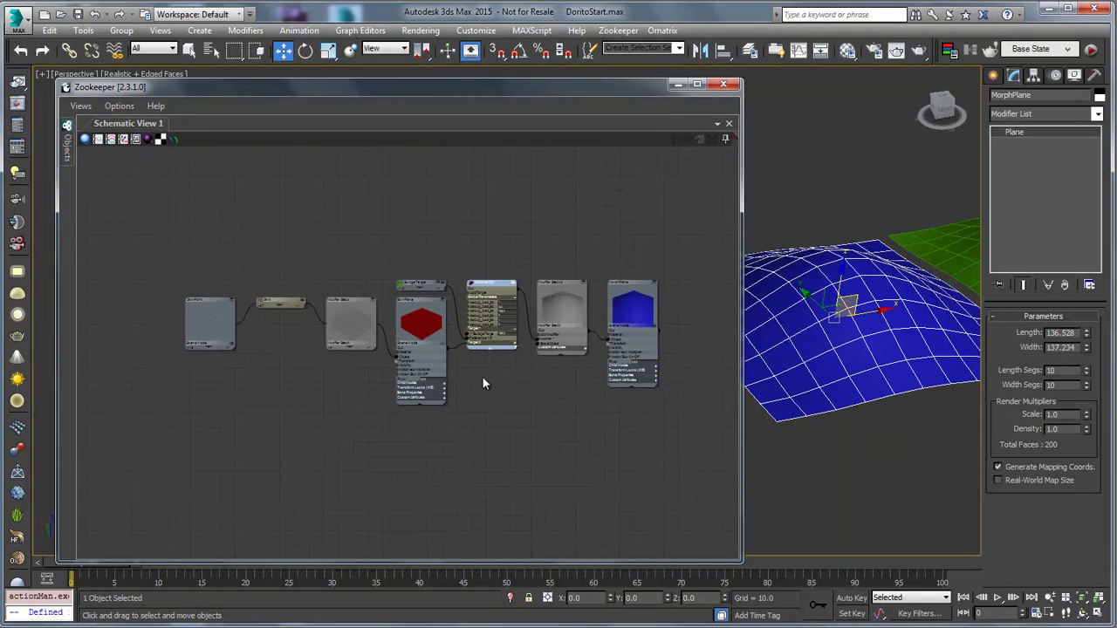
{"action": "left_click", "coordinate": [527, 329]}
{"action": "middle_click_drag", "start_coordinate": [503, 390], "coordinate": [507, 421]}
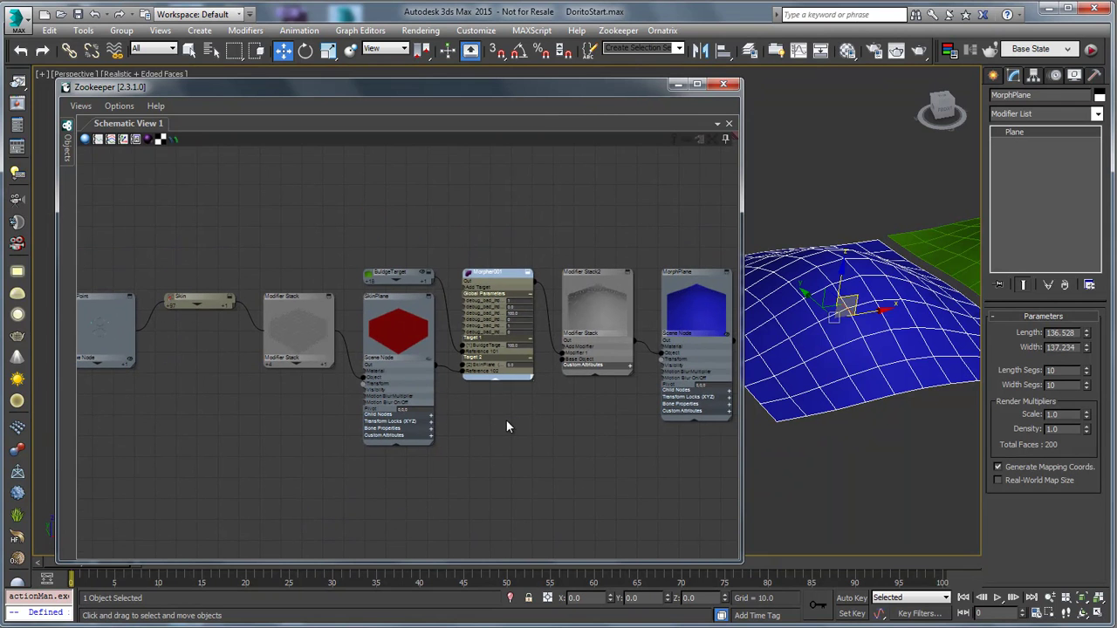
Show MorphPlane's Morpher modifier settings and make sure Automatically reload targets is enabled
{"action": "left_click", "coordinate": [467, 277]}
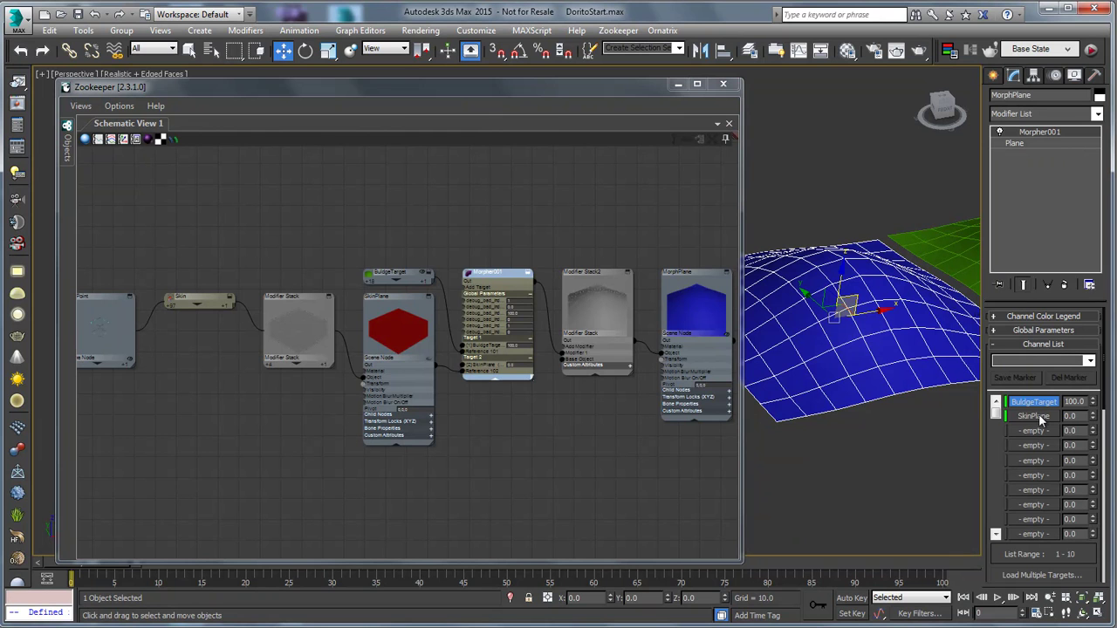
{"action": "left_click_drag", "start_coordinate": [989, 566], "coordinate": [988, 367]}
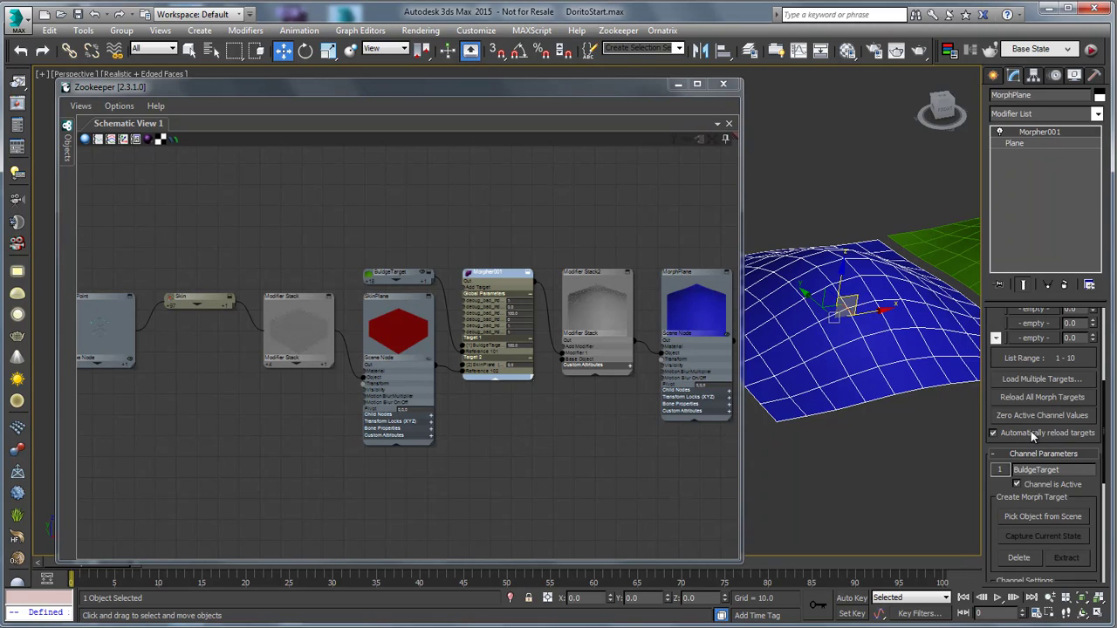
{"action": "scroll", "coordinate": [990, 359], "scroll_direction": "up", "scroll_amount": 5}
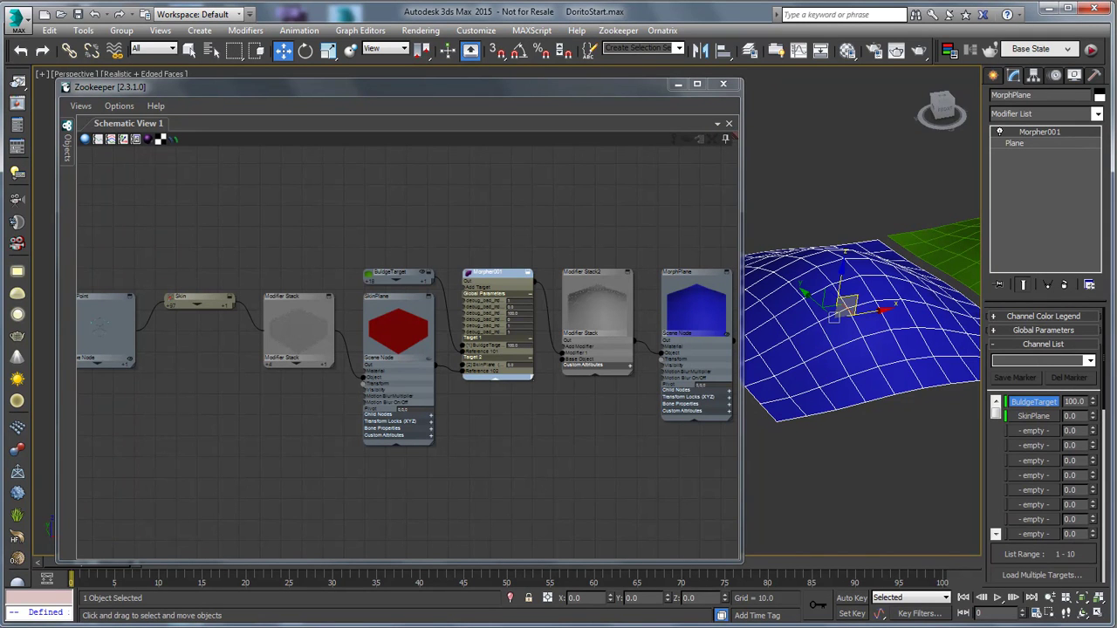
Set the BuldgeTarget morph weight to 0 and the SkinPlane morph weight to 100 on the Morpher
{"action": "left_click", "coordinate": [1071, 416]}
{"action": "left_click", "coordinate": [526, 371]}
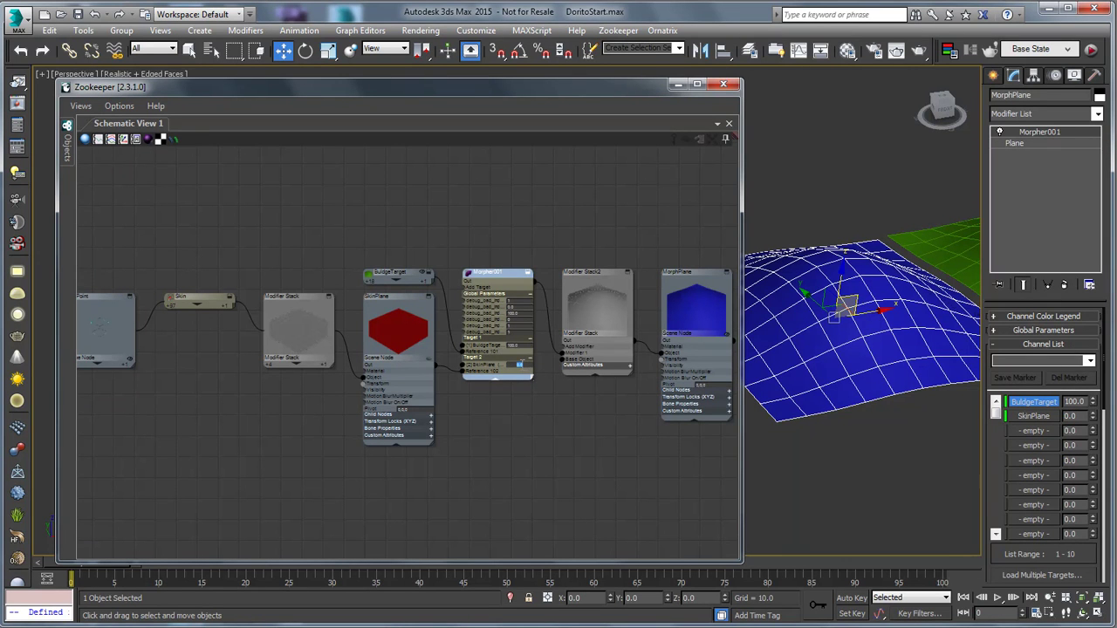
{"action": "key", "text": "Return"}
{"action": "scroll", "coordinate": [875, 395], "scroll_direction": "down", "scroll_amount": 1}
{"action": "middle_click_drag", "start_coordinate": [862, 367], "coordinate": [876, 388]}
{"action": "right_click", "coordinate": [1094, 404]}
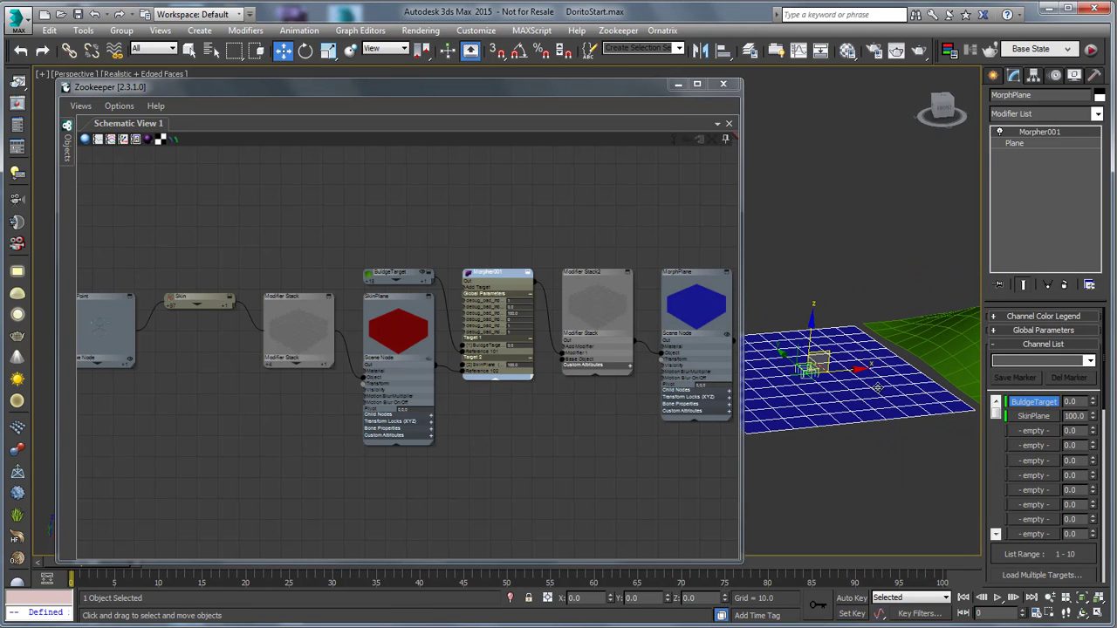
Test the SkinPlane morph by selecting the SkinPoint helper and raising it above the plane, and undo the move
{"action": "left_click", "coordinate": [67, 146]}
{"action": "left_click", "coordinate": [151, 212]}
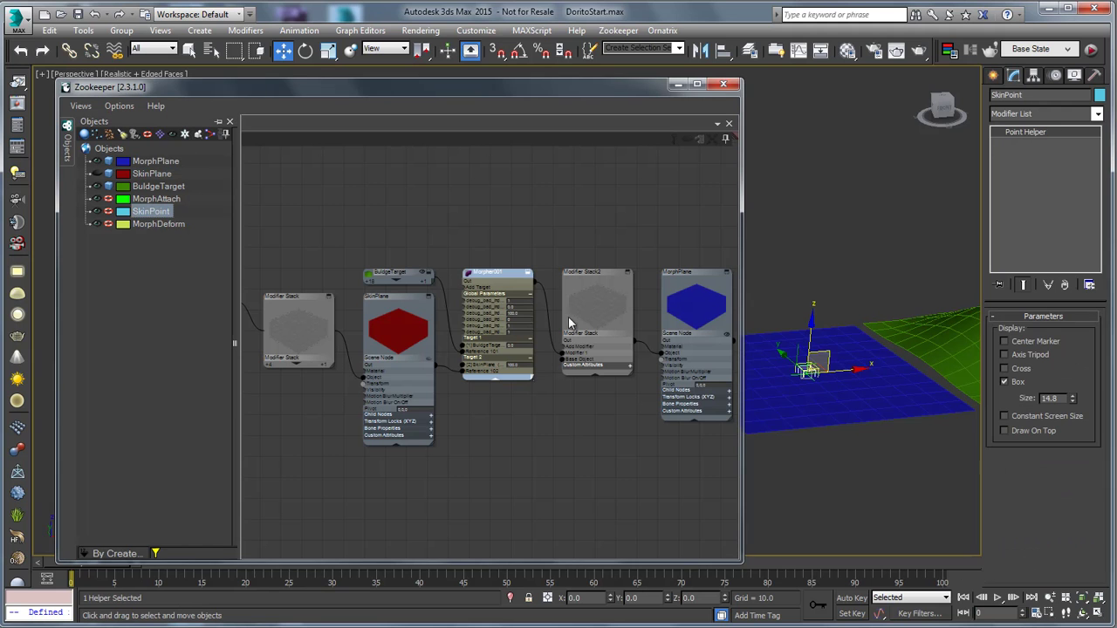
{"action": "left_click_drag", "start_coordinate": [830, 353], "coordinate": [871, 256]}
{"action": "key", "text": "ctrl+z"}
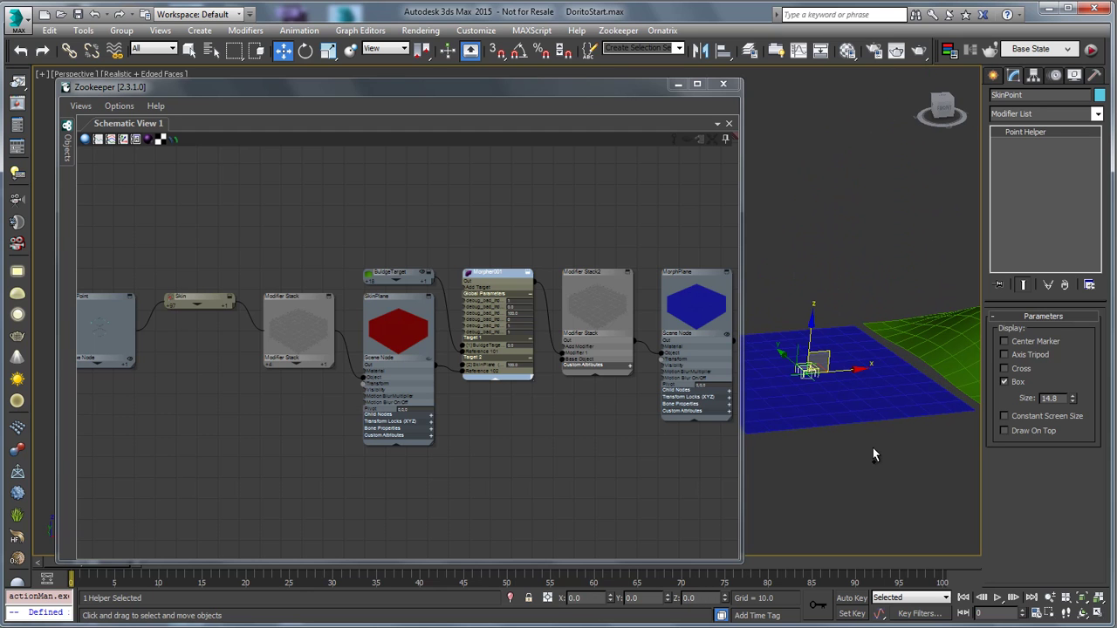
Widen the Zookeeper window, collapse SkinPlane's attributes and show BuldgeTarget as a preview with its attributes collapsed
{"action": "middle_click_drag", "start_coordinate": [514, 443], "coordinate": [512, 366]}
{"action": "scroll", "coordinate": [472, 409], "scroll_direction": "down", "scroll_amount": 3}
{"action": "scroll", "coordinate": [512, 365], "scroll_direction": "up", "scroll_amount": 2}
{"action": "left_click_drag", "start_coordinate": [742, 288], "coordinate": [860, 288]}
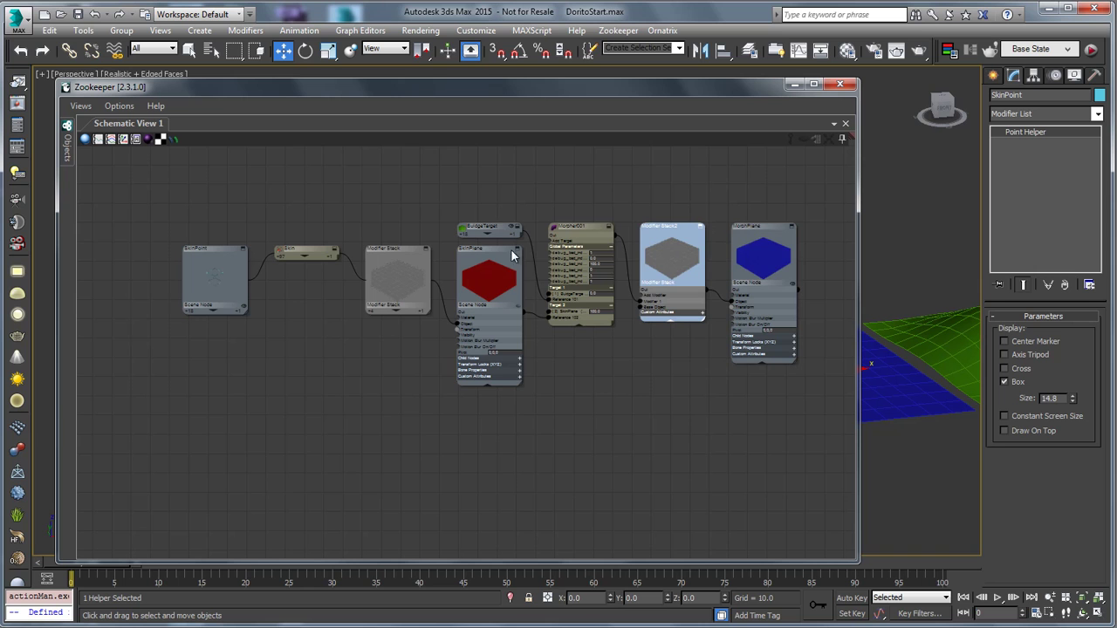
{"action": "left_click", "coordinate": [490, 384]}
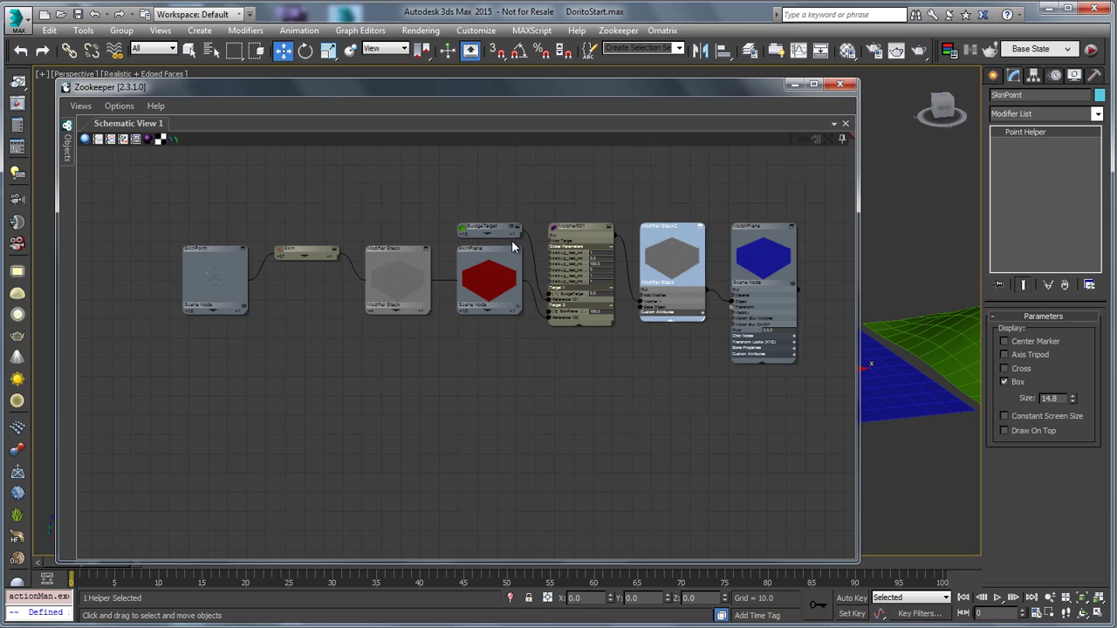
{"action": "left_click", "coordinate": [489, 233]}
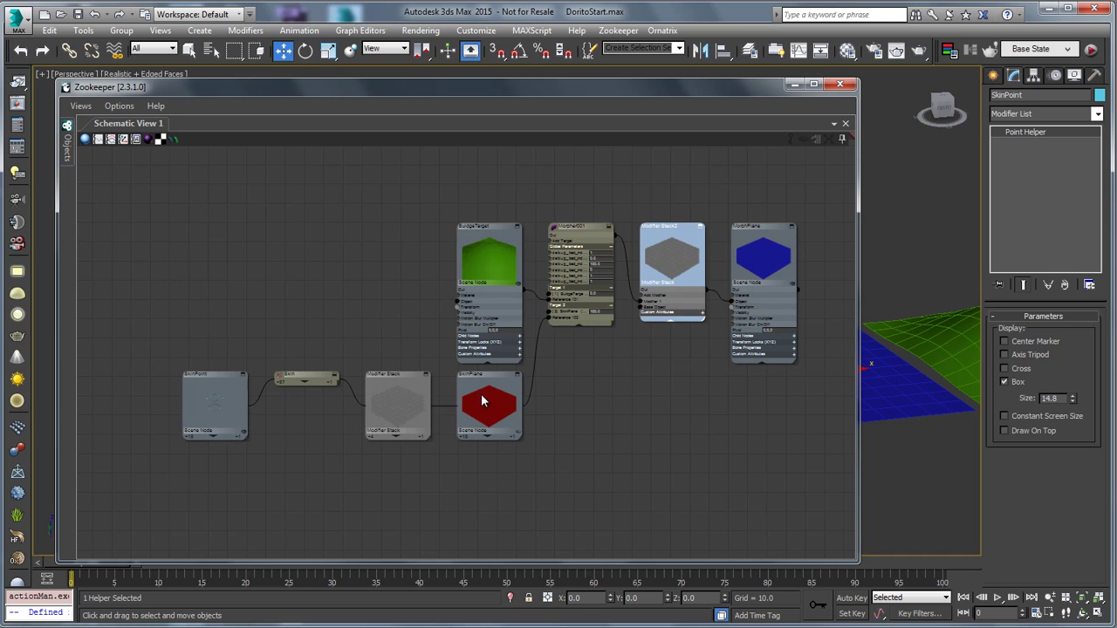
{"action": "left_click", "coordinate": [484, 362]}
{"action": "scroll", "coordinate": [586, 400], "scroll_direction": "up", "scroll_amount": 2}
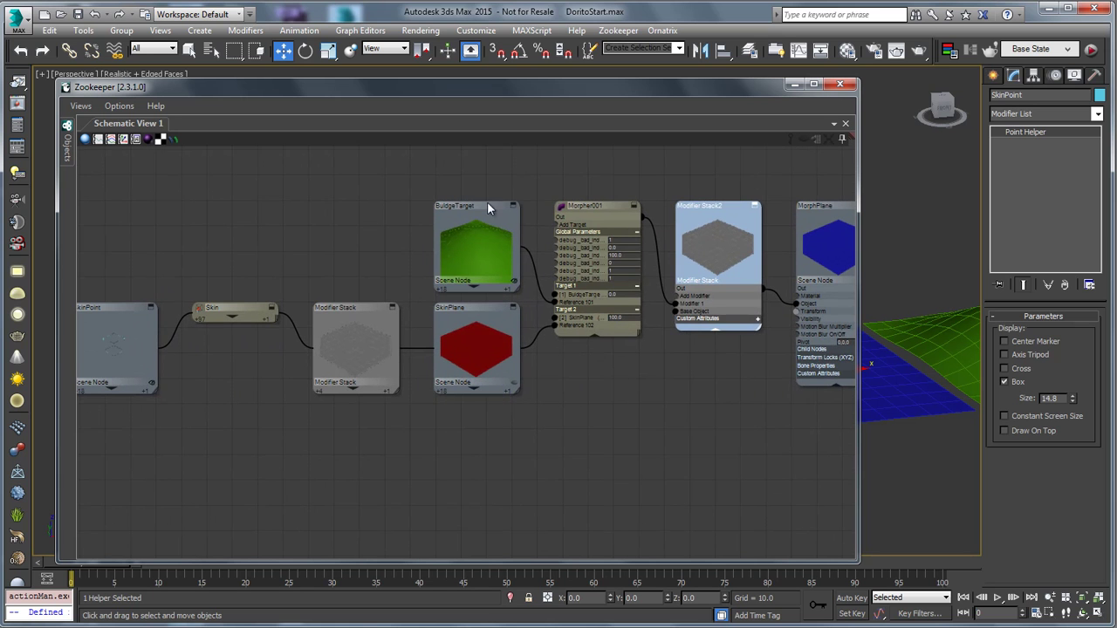
{"action": "middle_click_drag", "start_coordinate": [315, 379], "coordinate": [400, 366]}
{"action": "scroll", "coordinate": [397, 364], "scroll_direction": "down", "scroll_amount": 3}
{"action": "middle_click_drag", "start_coordinate": [517, 377], "coordinate": [444, 375]}
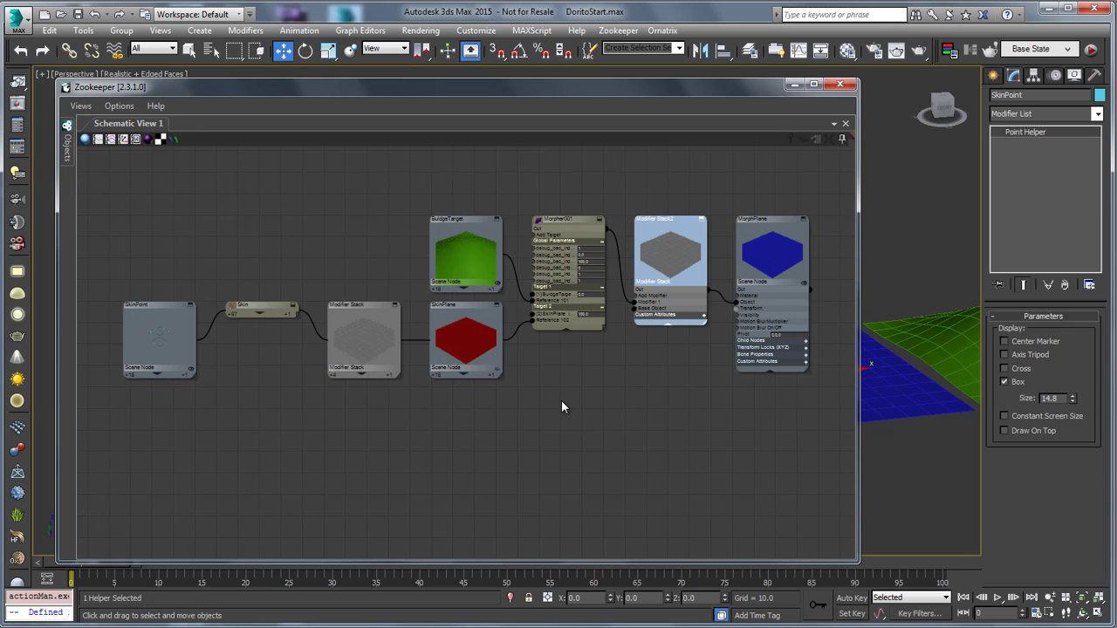
{"action": "left_click", "coordinate": [472, 342]}
{"action": "left_click", "coordinate": [470, 246]}
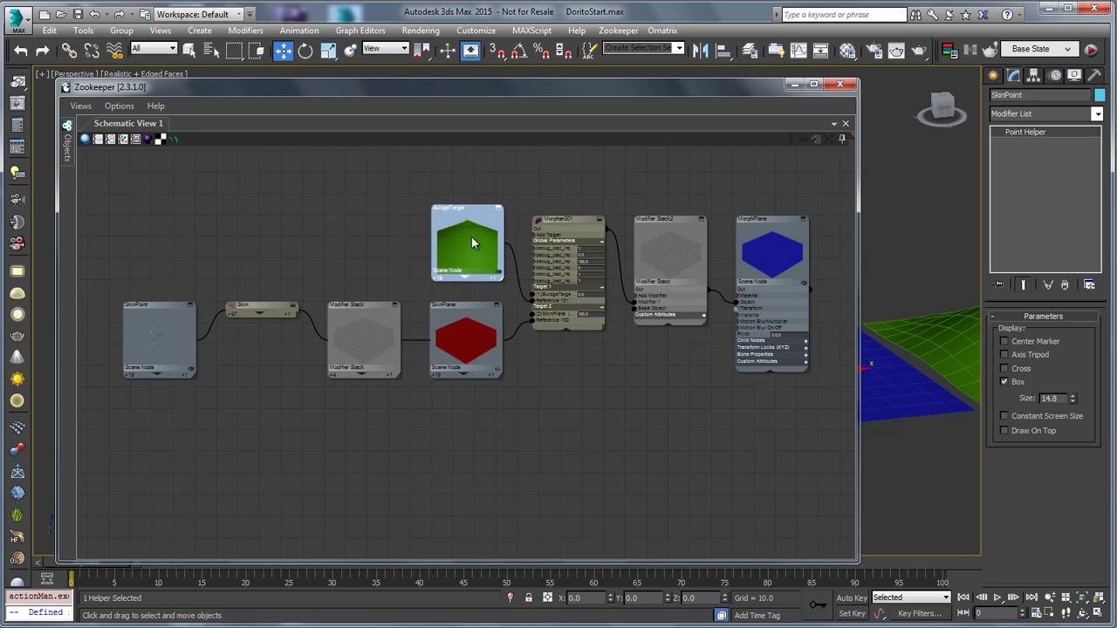
{"action": "left_click", "coordinate": [563, 225]}
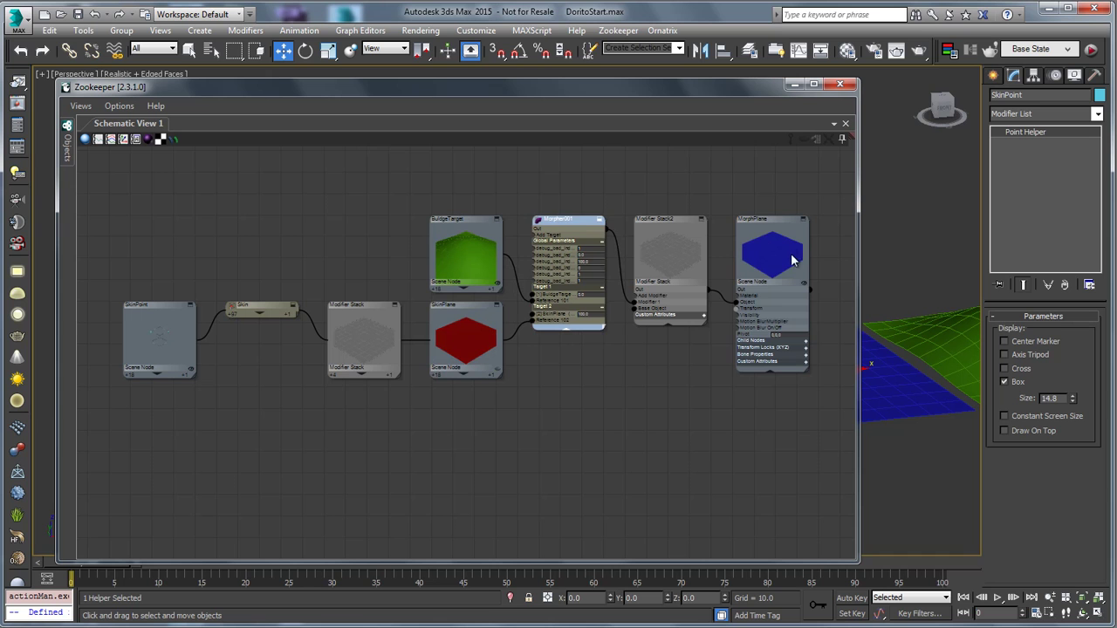
{"action": "left_click", "coordinate": [765, 265]}
{"action": "middle_click_drag", "start_coordinate": [726, 389], "coordinate": [742, 381]}
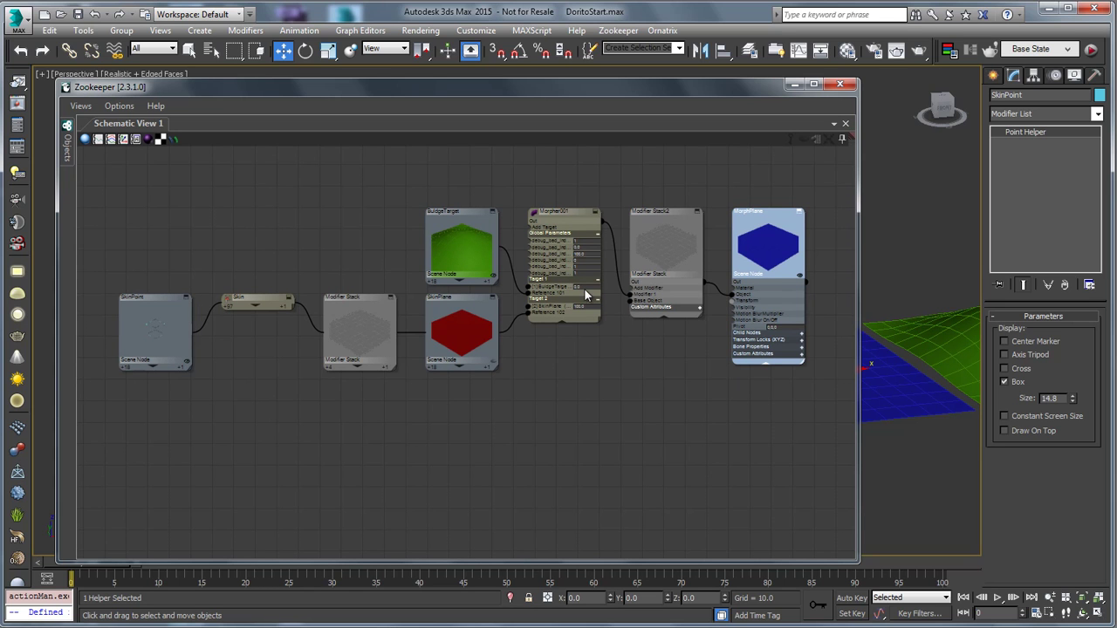
Set the Morpher's SkinPlane weight to 0 and shift the Zookeeper window so MorphPlane's helpers are in view
{"action": "middle_click_drag", "start_coordinate": [591, 312], "coordinate": [635, 301]}
{"action": "middle_click_drag", "start_coordinate": [883, 361], "coordinate": [972, 364]}
{"action": "left_click_drag", "start_coordinate": [424, 89], "coordinate": [398, 75]}
Apply an Attachment Constraint to the MorphAttach helper with MorphPlane as its target
{"action": "mouse_move", "coordinate": [42, 133]}
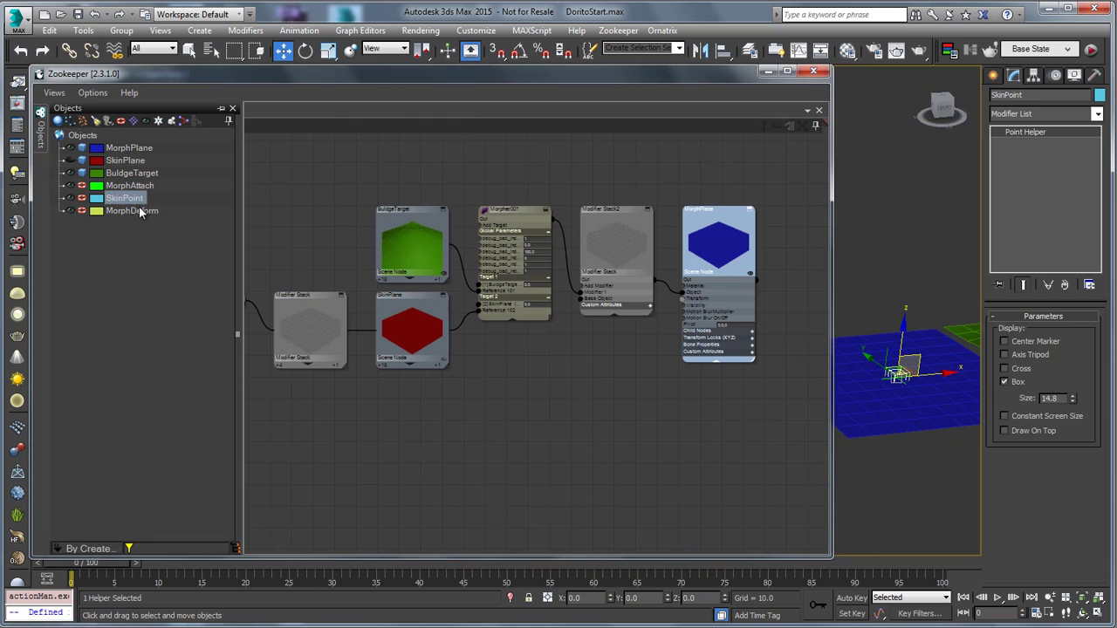
{"action": "left_click", "coordinate": [131, 186]}
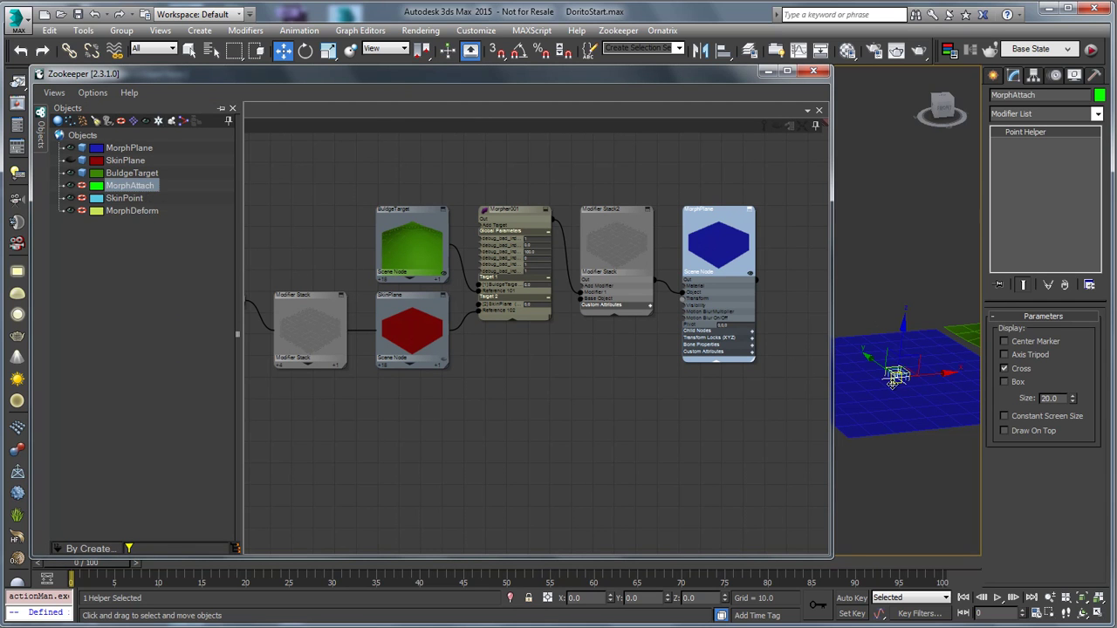
{"action": "left_click", "coordinate": [299, 31]}
{"action": "mouse_move", "coordinate": [350, 106]}
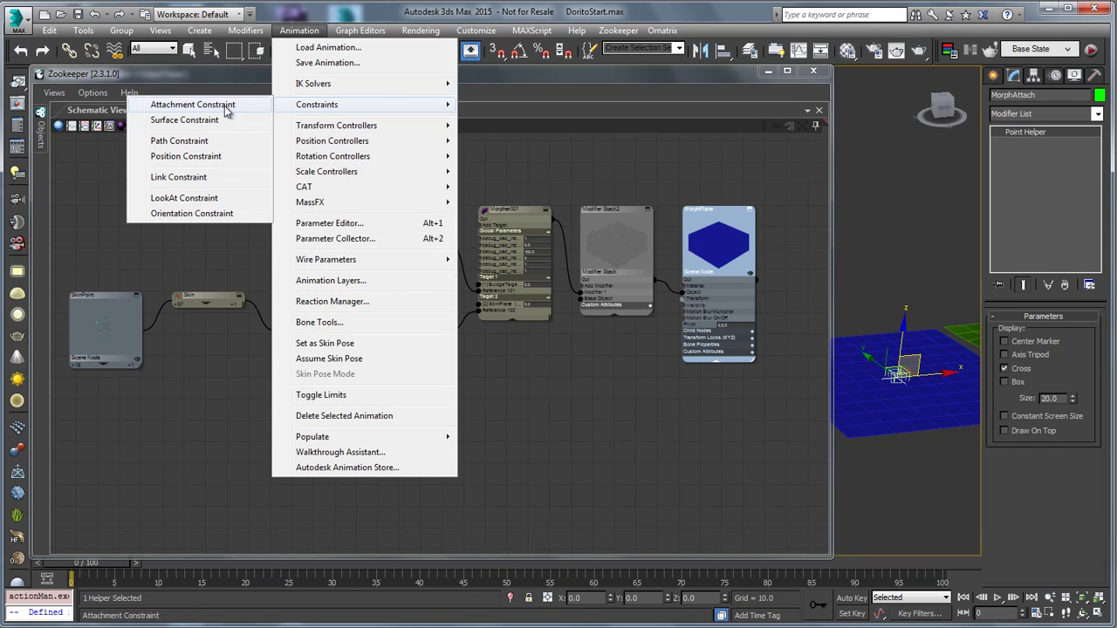
{"action": "left_click", "coordinate": [190, 103]}
{"action": "left_click", "coordinate": [915, 400]}
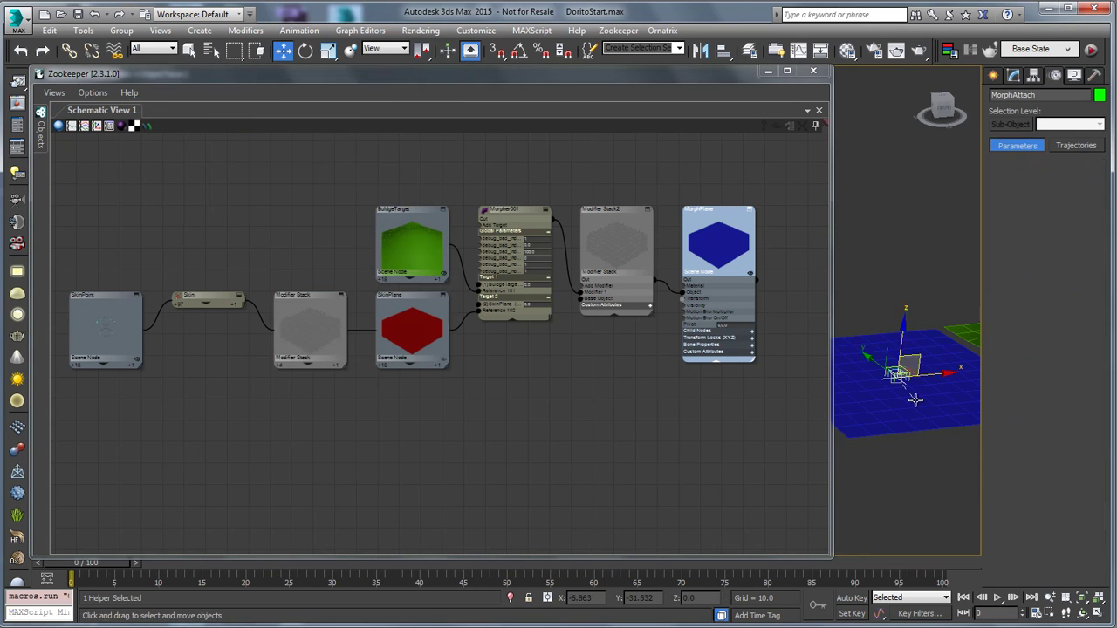
Minimize Zookeeper and set MorphAttach's attachment position at the centre of MorphPlane, inside the box helpers
{"action": "left_click", "coordinate": [768, 74]}
{"action": "middle_click_drag", "start_coordinate": [833, 316], "coordinate": [454, 311]}
{"action": "middle_click_drag", "start_coordinate": [616, 354], "coordinate": [602, 453], "text": "alt"}
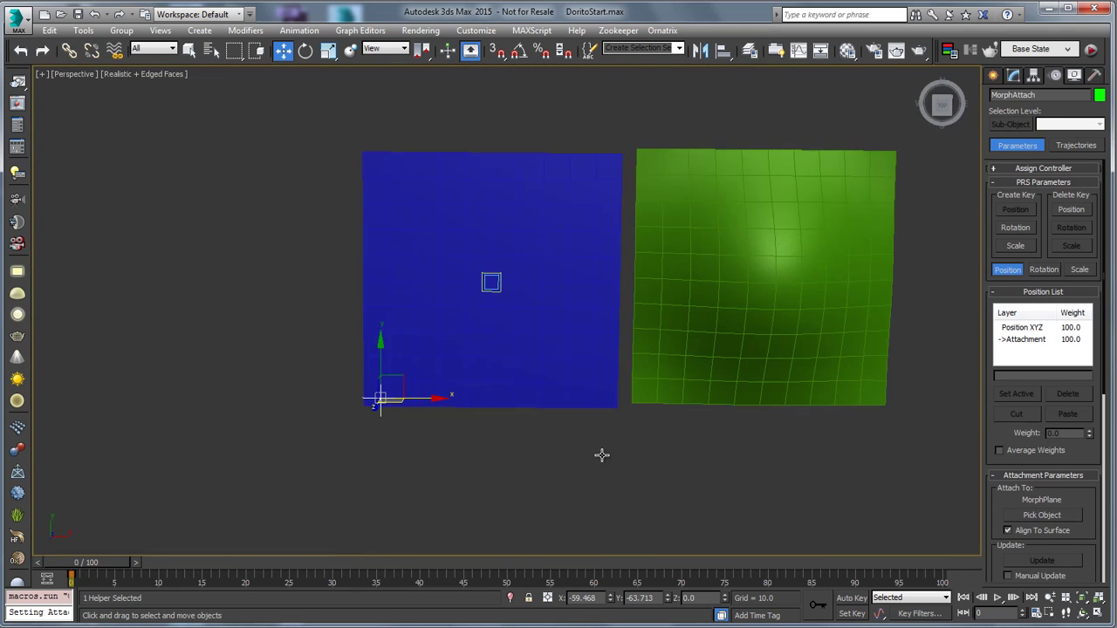
{"action": "scroll", "coordinate": [591, 416], "scroll_direction": "up", "scroll_amount": 4}
{"action": "middle_click_drag", "start_coordinate": [543, 380], "coordinate": [544, 375], "text": "alt"}
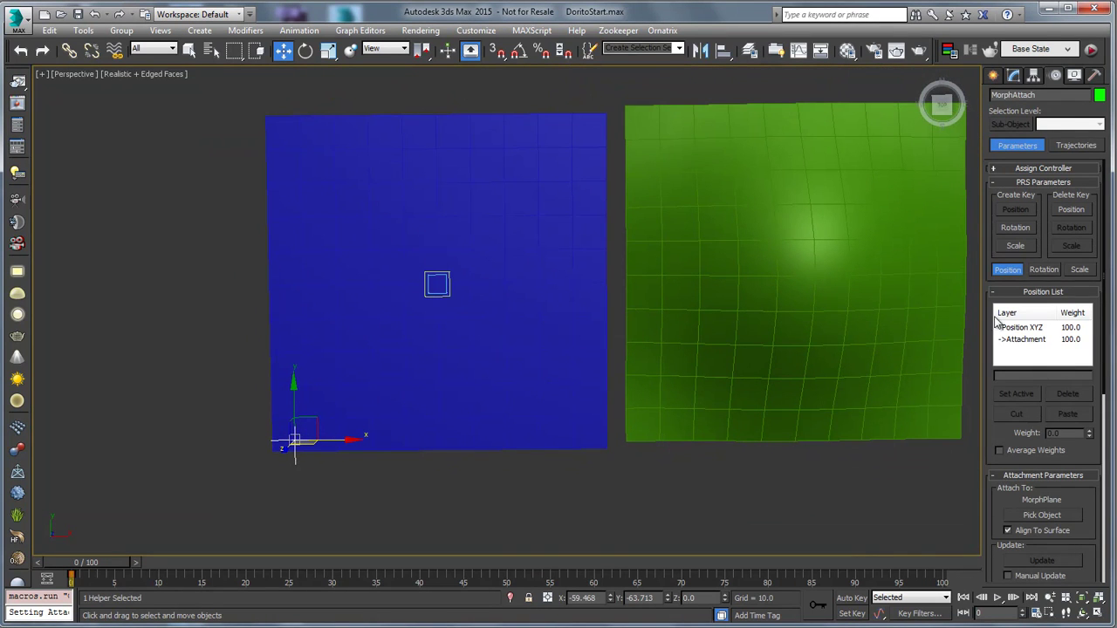
{"action": "left_click_drag", "start_coordinate": [1000, 500], "coordinate": [1050, 270]}
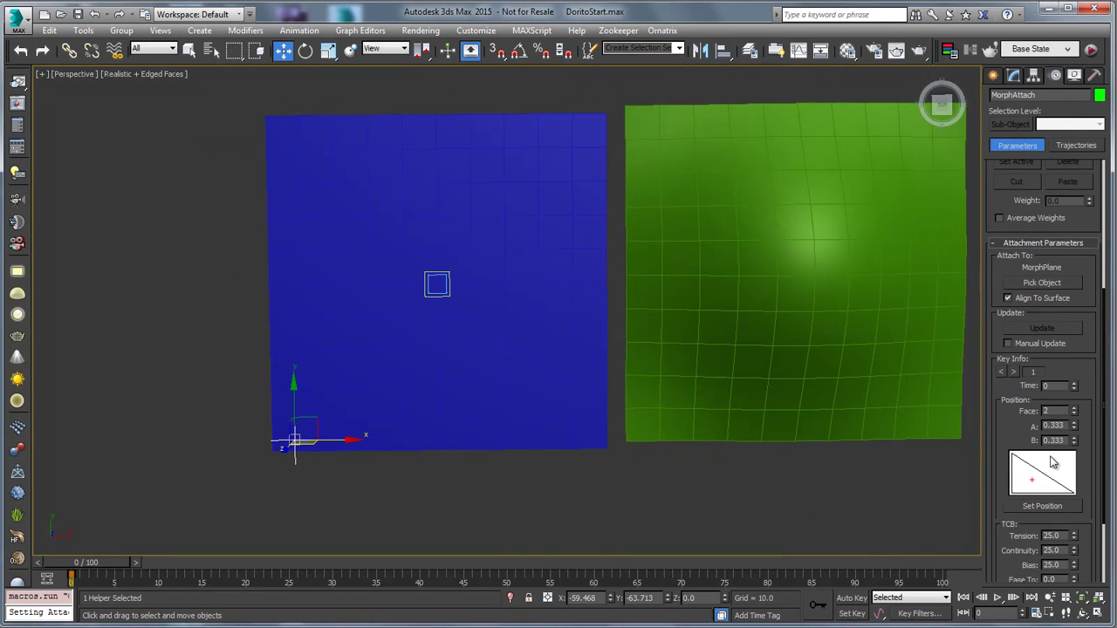
{"action": "scroll", "coordinate": [1016, 414], "scroll_direction": "down", "scroll_amount": 3}
{"action": "left_click", "coordinate": [1042, 402]}
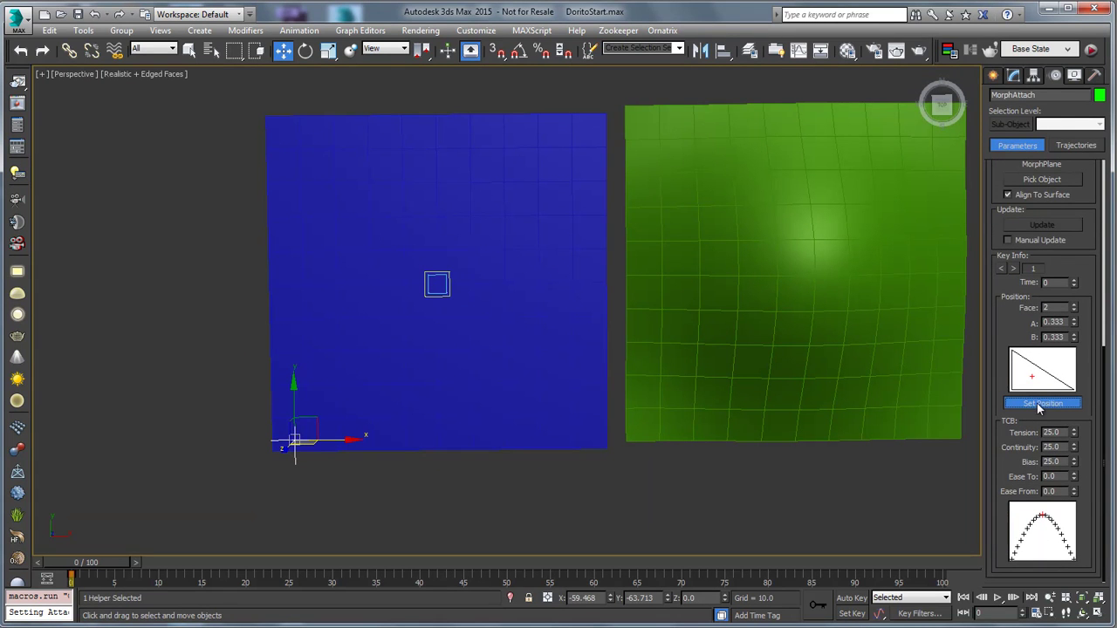
{"action": "left_click", "coordinate": [440, 283]}
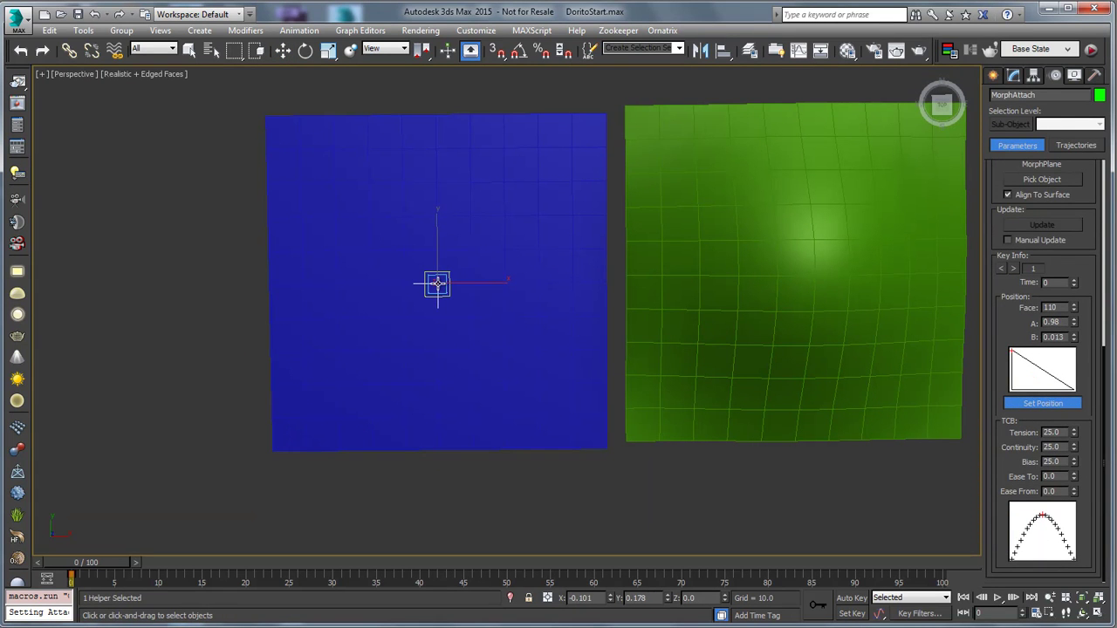
Refine MorphAttach's attachment position in a close-up Top view, placing it on the grid intersection at MorphPlane's centre
{"action": "scroll", "coordinate": [450, 292], "scroll_direction": "up", "scroll_amount": 6}
{"action": "key", "text": "t"}
{"action": "scroll", "coordinate": [568, 277], "scroll_direction": "up", "scroll_amount": 3}
{"action": "middle_click_drag", "start_coordinate": [434, 244], "coordinate": [513, 292]}
{"action": "left_click_drag", "start_coordinate": [424, 288], "coordinate": [425, 289]}
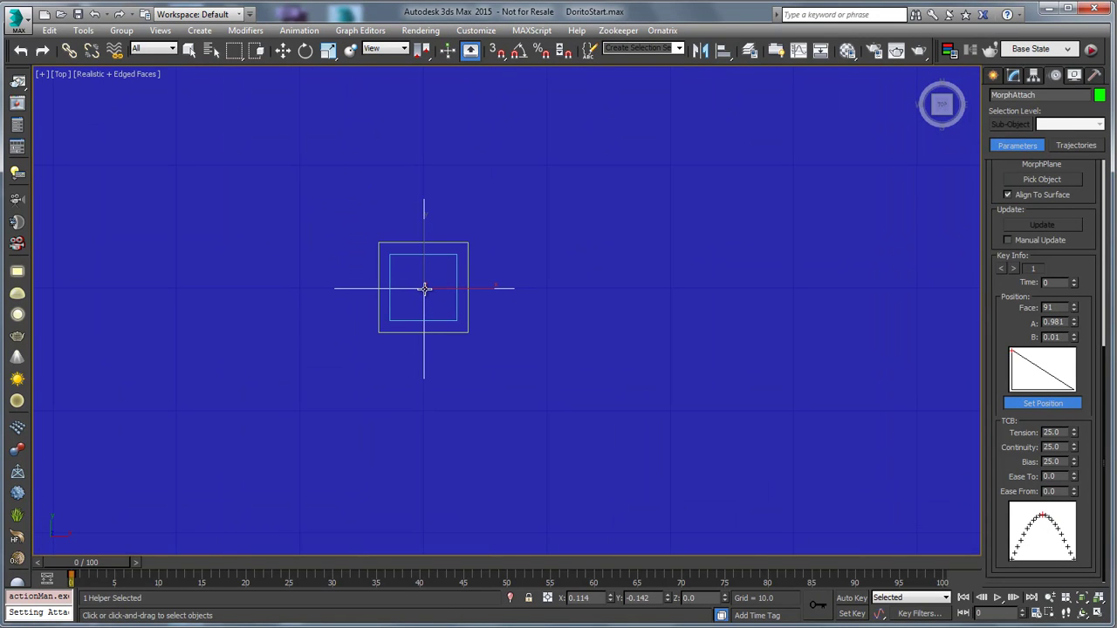
Return to the Perspective view, turn off Align To Surface for the attachment and leave Set Position mode
{"action": "key", "text": "p"}
{"action": "middle_click_drag", "start_coordinate": [561, 335], "coordinate": [510, 332], "text": "alt"}
{"action": "scroll", "coordinate": [524, 226], "scroll_direction": "down", "scroll_amount": 3}
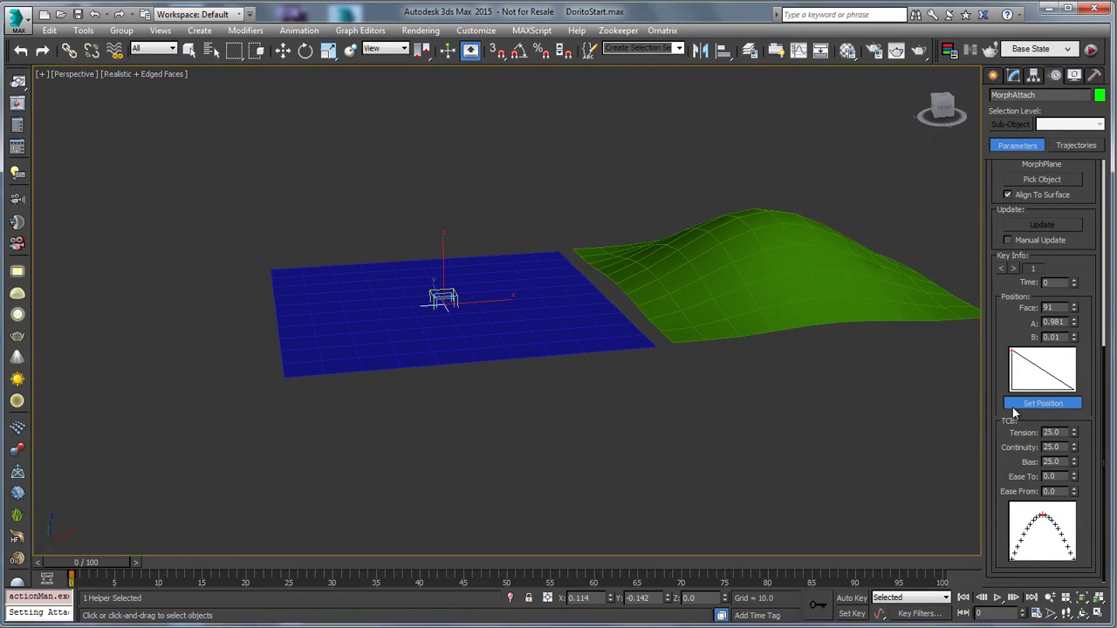
{"action": "scroll", "coordinate": [1001, 423], "scroll_direction": "up", "scroll_amount": 3}
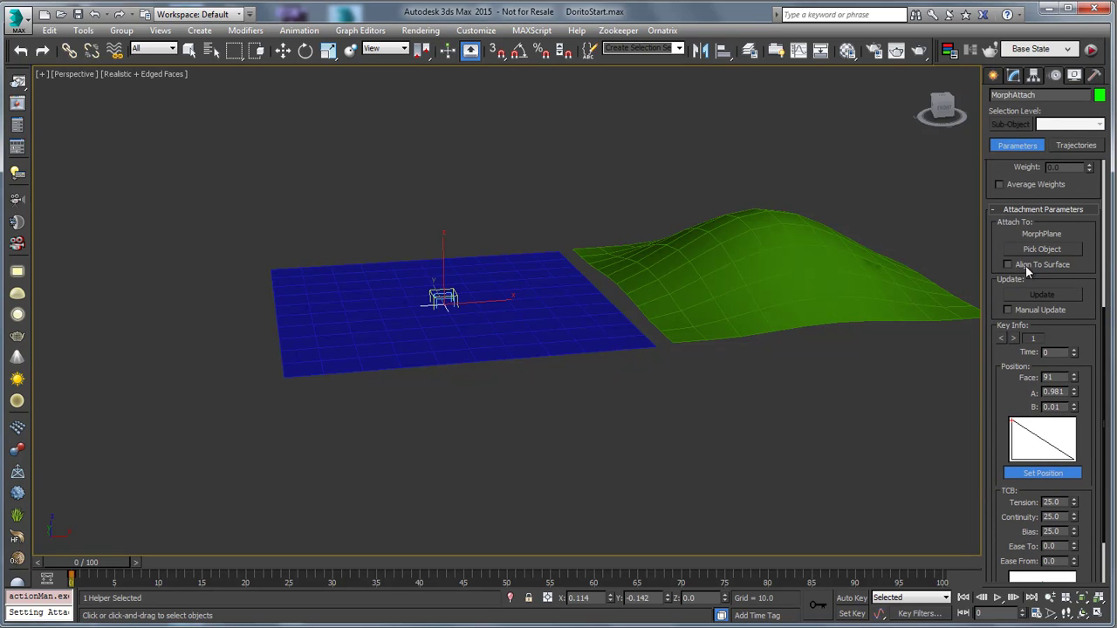
{"action": "right_click", "coordinate": [487, 272]}
{"action": "left_click", "coordinate": [516, 287]}
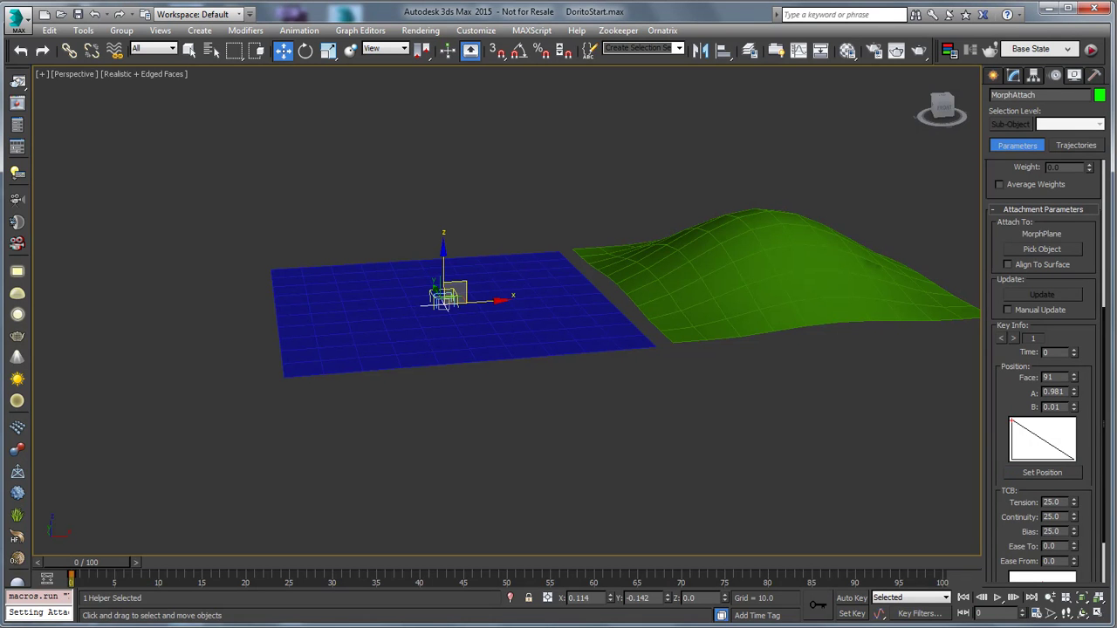
Restore the Zookeeper window and narrow it so the Morpher nodes and MorphPlane are both in view
{"action": "left_click", "coordinate": [301, 627]}
{"action": "middle_click_drag", "start_coordinate": [861, 284], "coordinate": [975, 363]}
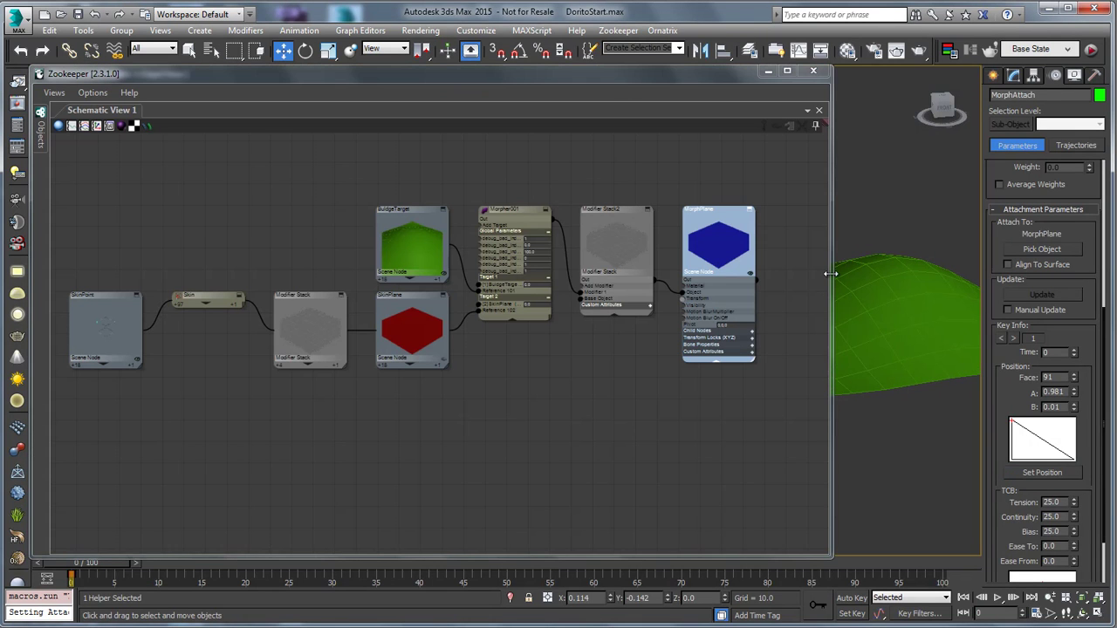
{"action": "left_click_drag", "start_coordinate": [828, 281], "coordinate": [673, 288]}
{"action": "middle_click_drag", "start_coordinate": [389, 402], "coordinate": [313, 398]}
{"action": "scroll", "coordinate": [349, 379], "scroll_direction": "up", "scroll_amount": 3}
{"action": "middle_click_drag", "start_coordinate": [338, 286], "coordinate": [315, 353]}
{"action": "middle_click_drag", "start_coordinate": [727, 349], "coordinate": [925, 340]}
Test MorphAttach's attachment by setting the Morpher's BuldgeTarget weight to 100, and undo the change
{"action": "left_click", "coordinate": [266, 300]}
{"action": "left_click", "coordinate": [269, 301]}
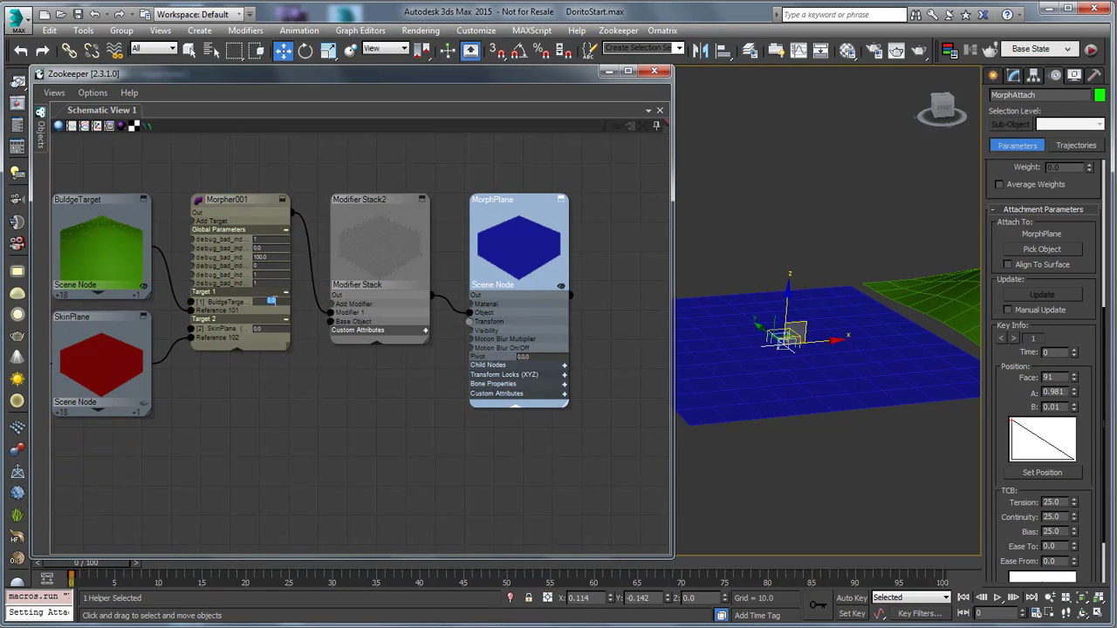
{"action": "type", "text": "100"}
{"action": "key", "text": "Return"}
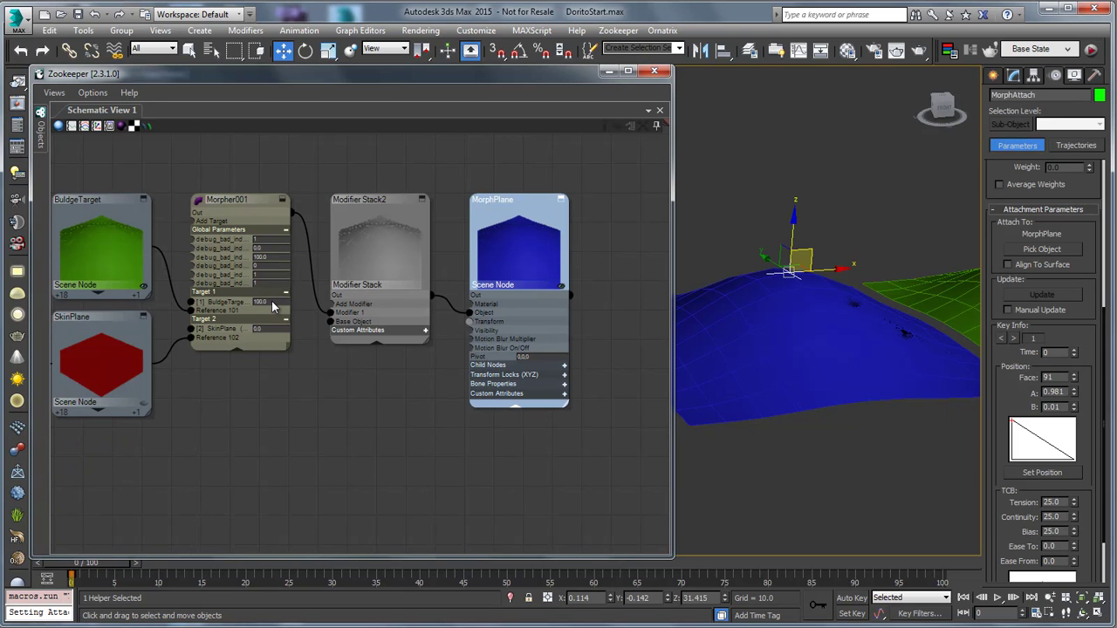
{"action": "key", "text": "ctrl+z"}
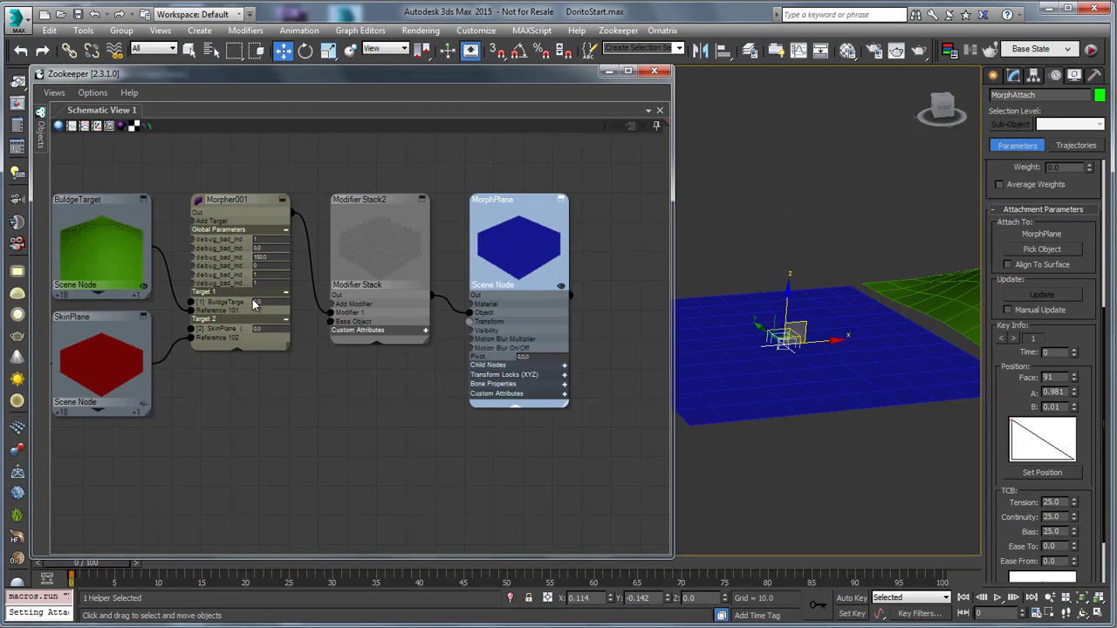
Try a BuldgeTarget weight of 3 on the Morpher and return it to 0
{"action": "double_click", "coordinate": [270, 301]}
{"action": "type", "text": "3"}
{"action": "key", "text": "Return"}
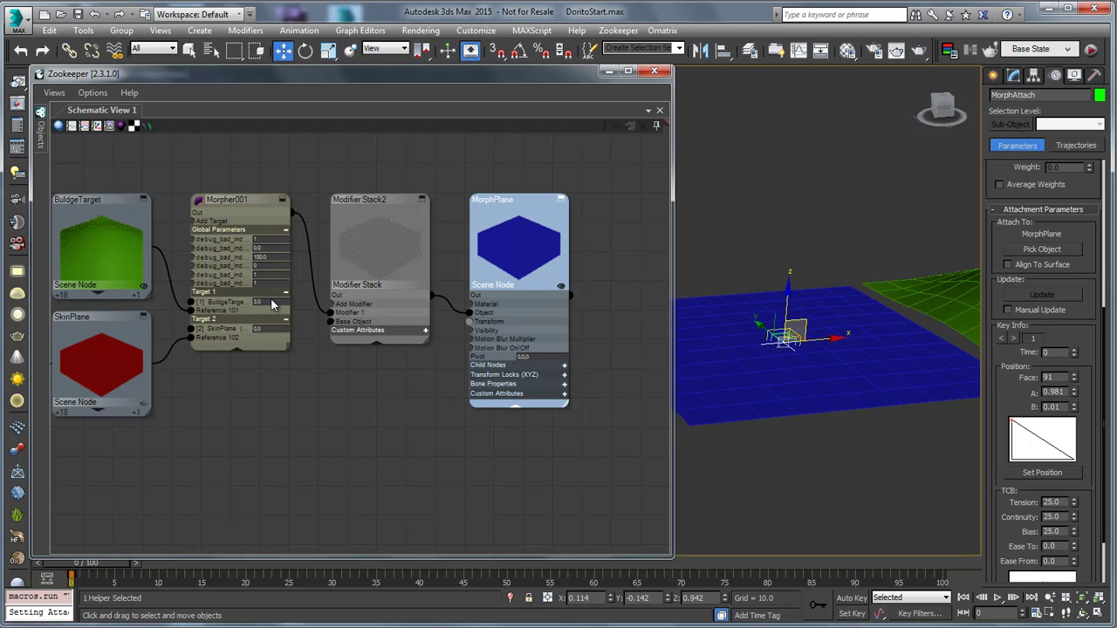
{"action": "left_click_drag", "start_coordinate": [270, 300], "coordinate": [349, 384]}
{"action": "double_click", "coordinate": [271, 300]}
{"action": "type", "text": "0"}
{"action": "key", "text": "Return"}
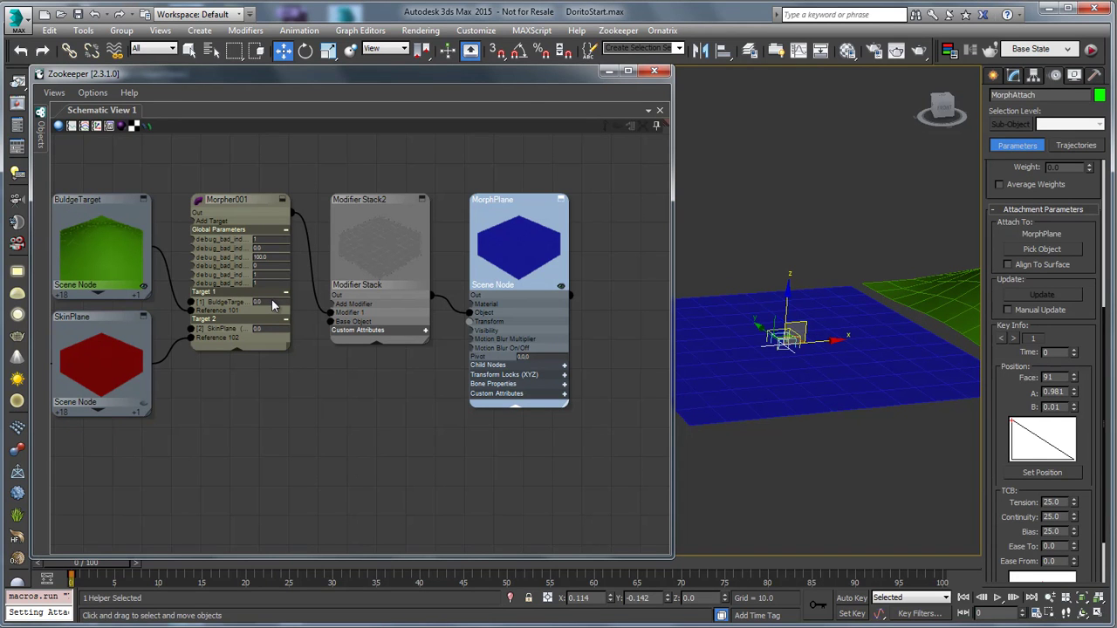
{"action": "middle_click_drag", "start_coordinate": [756, 366], "coordinate": [756, 336], "text": "alt"}
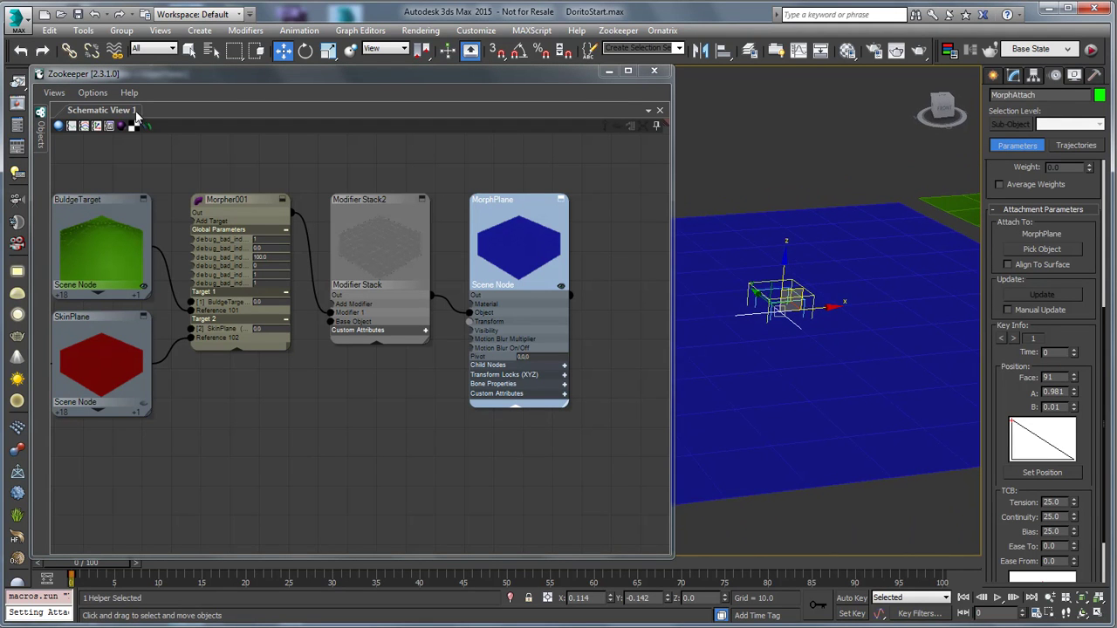
Add the MorphDeform helper from the object list to the schematic view
{"action": "left_click", "coordinate": [41, 119]}
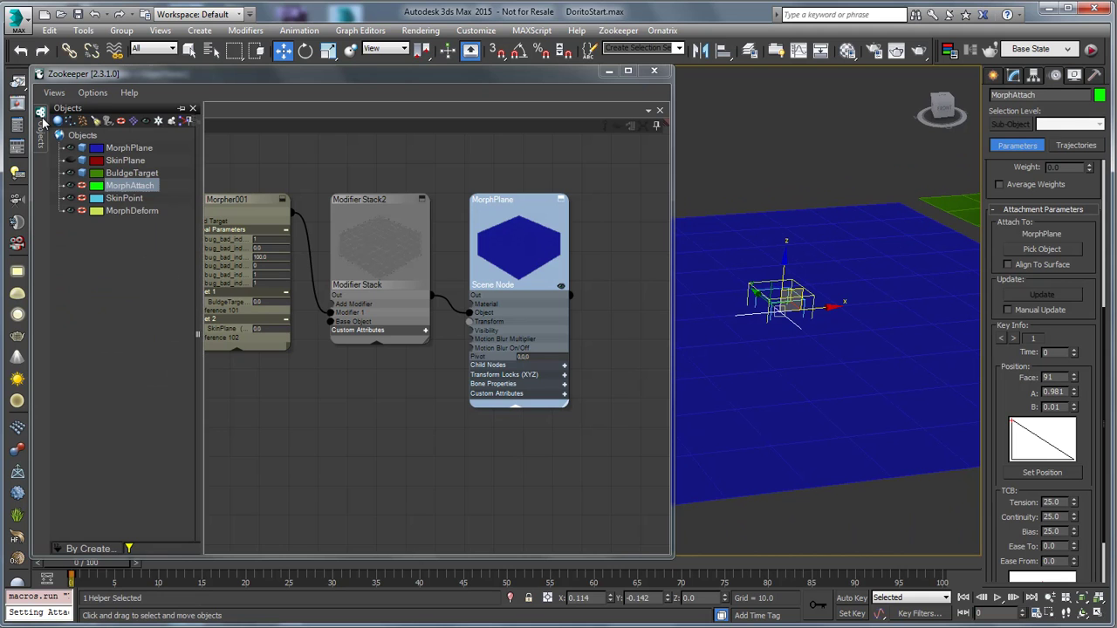
{"action": "left_click", "coordinate": [131, 199]}
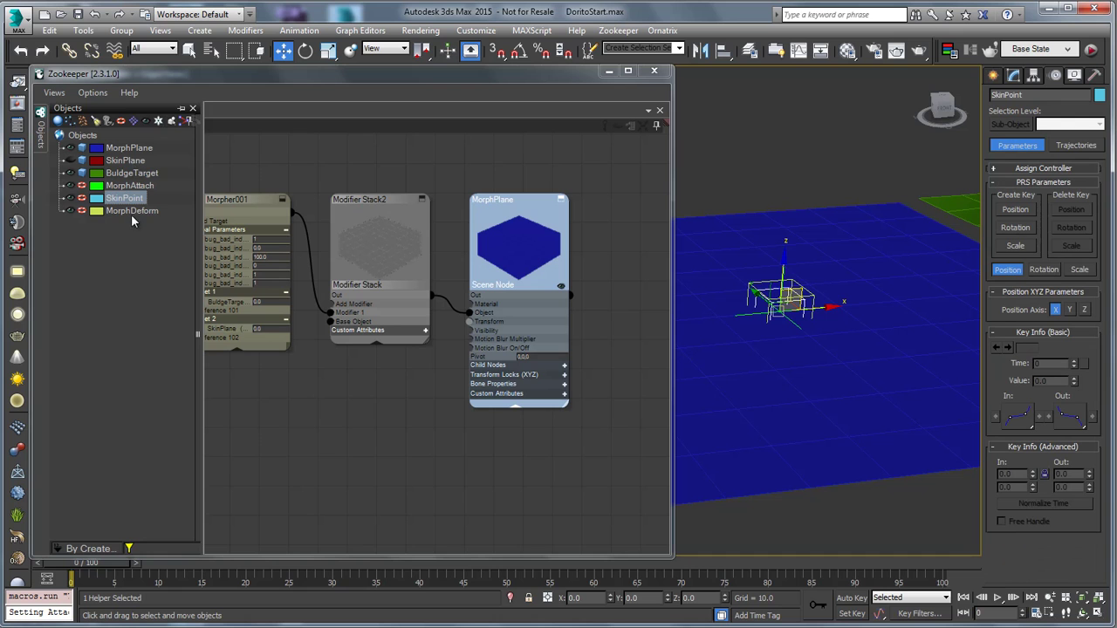
{"action": "left_click", "coordinate": [137, 173]}
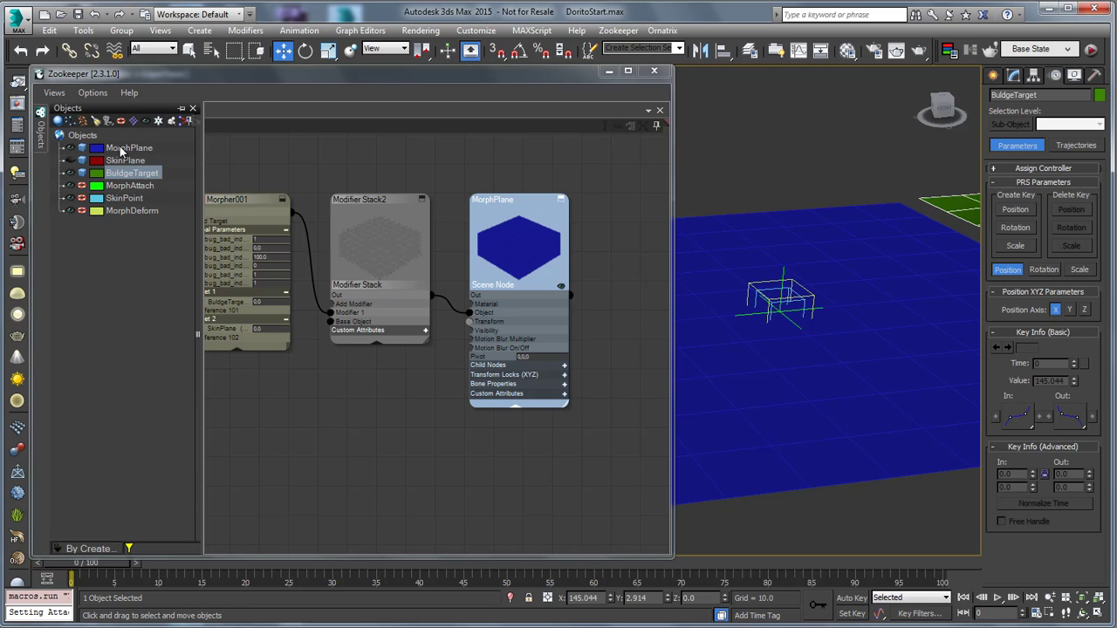
{"action": "left_click", "coordinate": [131, 211]}
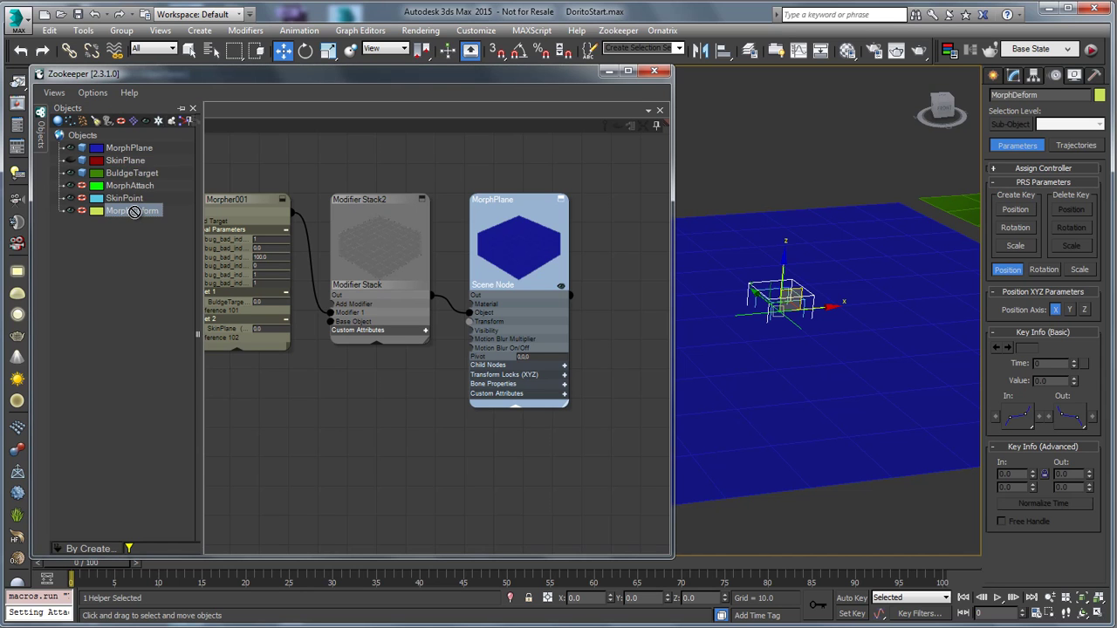
{"action": "middle_click_drag", "start_coordinate": [360, 403], "coordinate": [387, 393]}
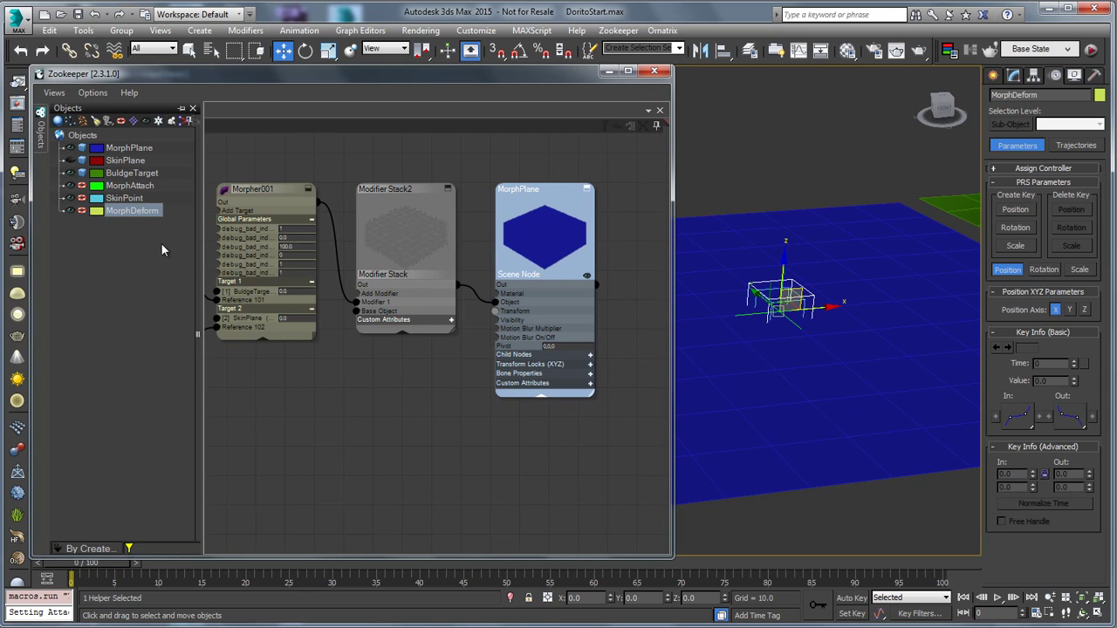
{"action": "left_click_drag", "start_coordinate": [350, 413], "coordinate": [351, 413]}
Place the MorphDeform node below the Modifier Stack2 node in the schematic
{"action": "middle_click_drag", "start_coordinate": [390, 348], "coordinate": [356, 373]}
{"action": "scroll", "coordinate": [431, 233], "scroll_direction": "down", "scroll_amount": 1}
{"action": "scroll", "coordinate": [427, 236], "scroll_direction": "down", "scroll_amount": 5}
{"action": "scroll", "coordinate": [420, 249], "scroll_direction": "up", "scroll_amount": 3}
{"action": "left_click_drag", "start_coordinate": [443, 158], "coordinate": [363, 378]}
{"action": "middle_click_drag", "start_coordinate": [430, 460], "coordinate": [485, 416]}
{"action": "scroll", "coordinate": [480, 401], "scroll_direction": "up", "scroll_amount": 5}
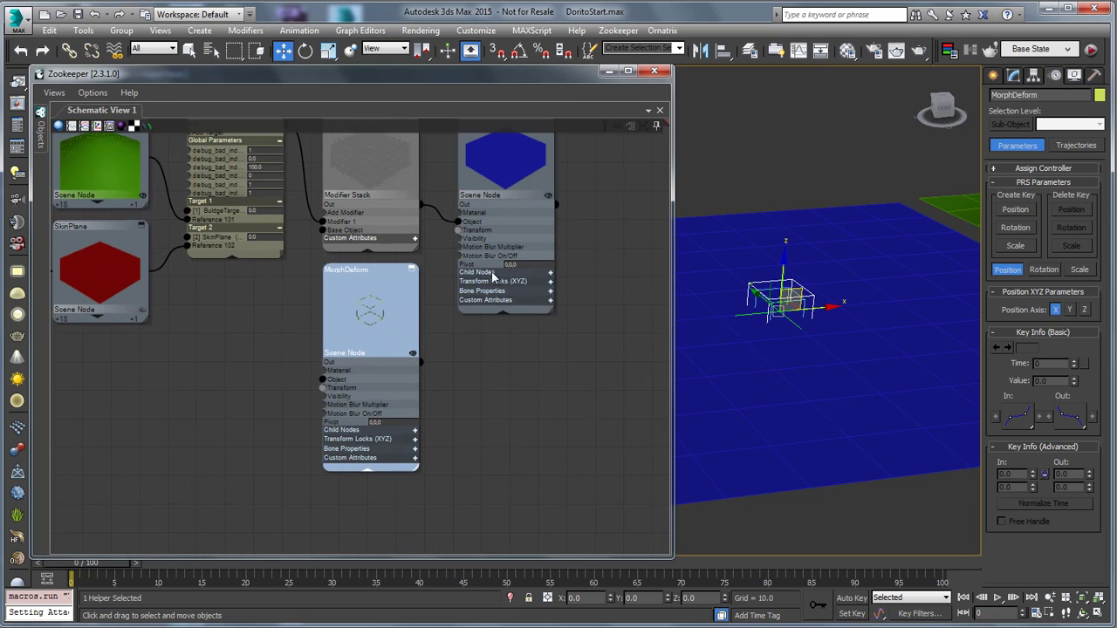
Expand MorphPlane's Child Nodes section and move the MorphDeform node below the Skin node
{"action": "left_click", "coordinate": [491, 272]}
{"action": "left_click_drag", "start_coordinate": [423, 365], "coordinate": [446, 326]}
{"action": "middle_click_drag", "start_coordinate": [438, 399], "coordinate": [518, 408]}
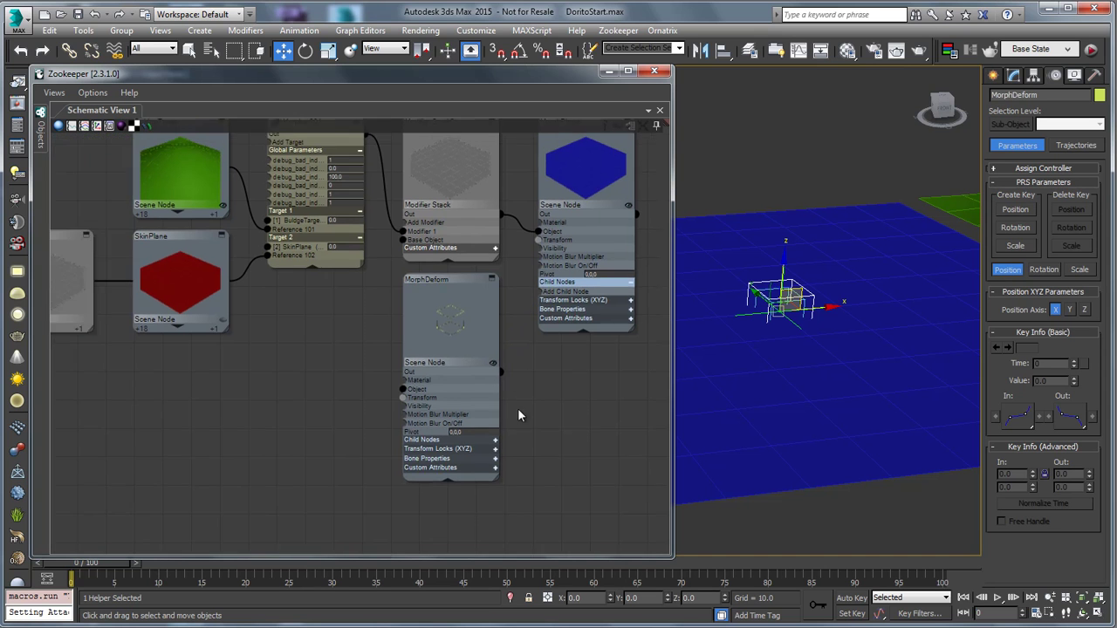
{"action": "scroll", "coordinate": [414, 345], "scroll_direction": "down", "scroll_amount": 5}
{"action": "middle_click_drag", "start_coordinate": [333, 336], "coordinate": [434, 354]}
{"action": "left_click_drag", "start_coordinate": [530, 357], "coordinate": [228, 386]}
{"action": "middle_click_drag", "start_coordinate": [301, 358], "coordinate": [287, 286]}
{"action": "scroll", "coordinate": [429, 416], "scroll_direction": "up", "scroll_amount": 2}
{"action": "left_click_drag", "start_coordinate": [206, 302], "coordinate": [296, 250]}
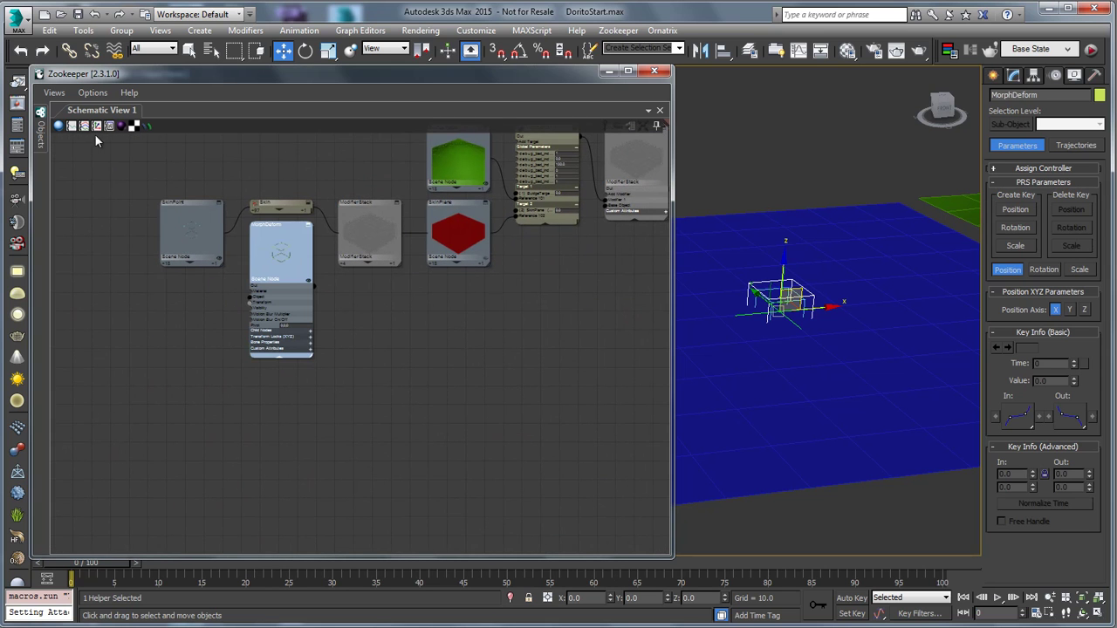
Add the MorphAttach helper to the schematic, with MorphAttach above MorphPlane and MorphDeform above Modifier Stack2
{"action": "left_click", "coordinate": [39, 124]}
{"action": "left_click", "coordinate": [132, 175]}
{"action": "left_click", "coordinate": [132, 186]}
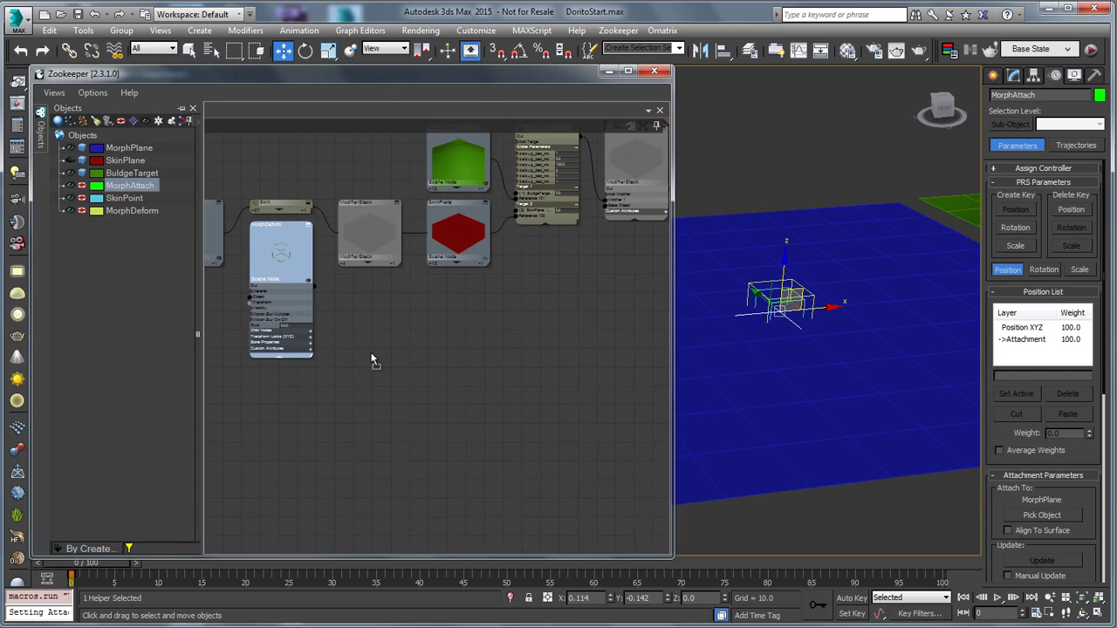
{"action": "key", "text": "a"}
{"action": "middle_click_drag", "start_coordinate": [438, 390], "coordinate": [369, 344]}
{"action": "scroll", "coordinate": [495, 338], "scroll_direction": "down", "scroll_amount": 3}
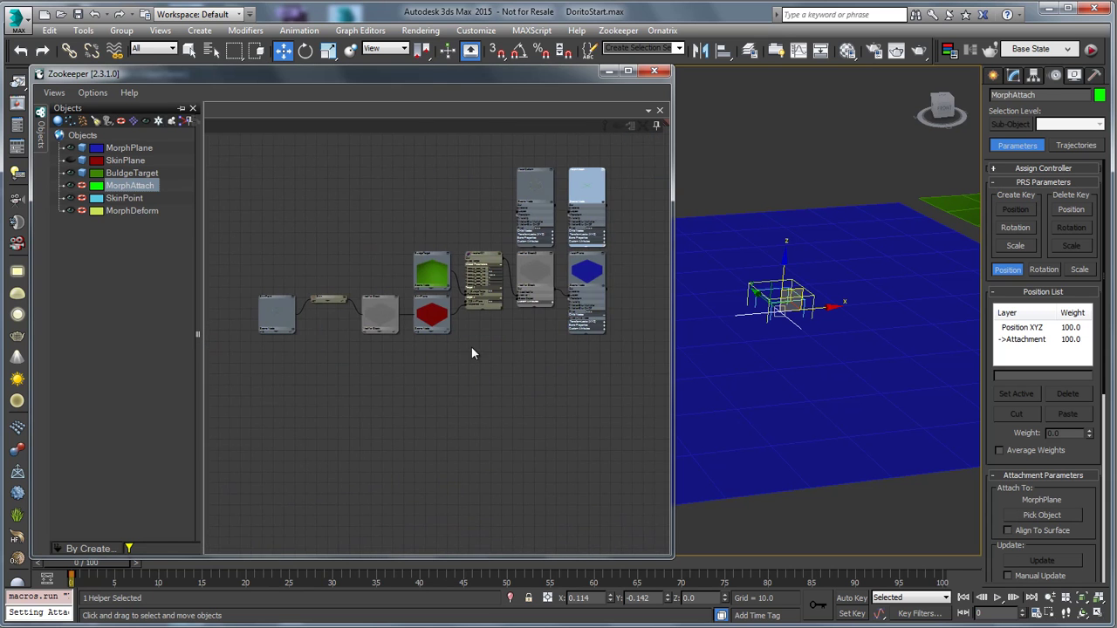
Connect MorphDeform's output to MorphAttach's Child Nodes and check the parenting in the object list
{"action": "middle_click_drag", "start_coordinate": [564, 258], "coordinate": [605, 276]}
{"action": "middle_click_drag", "start_coordinate": [541, 241], "coordinate": [432, 290]}
{"action": "scroll", "coordinate": [522, 262], "scroll_direction": "up", "scroll_amount": 5}
{"action": "middle_click_drag", "start_coordinate": [470, 227], "coordinate": [444, 247]}
{"action": "mouse_move", "coordinate": [360, 200]}
{"action": "left_mouse_down"}
{"action": "mouse_move", "coordinate": [323, 186]}
{"action": "mouse_move", "coordinate": [361, 204]}
{"action": "left_mouse_up"}
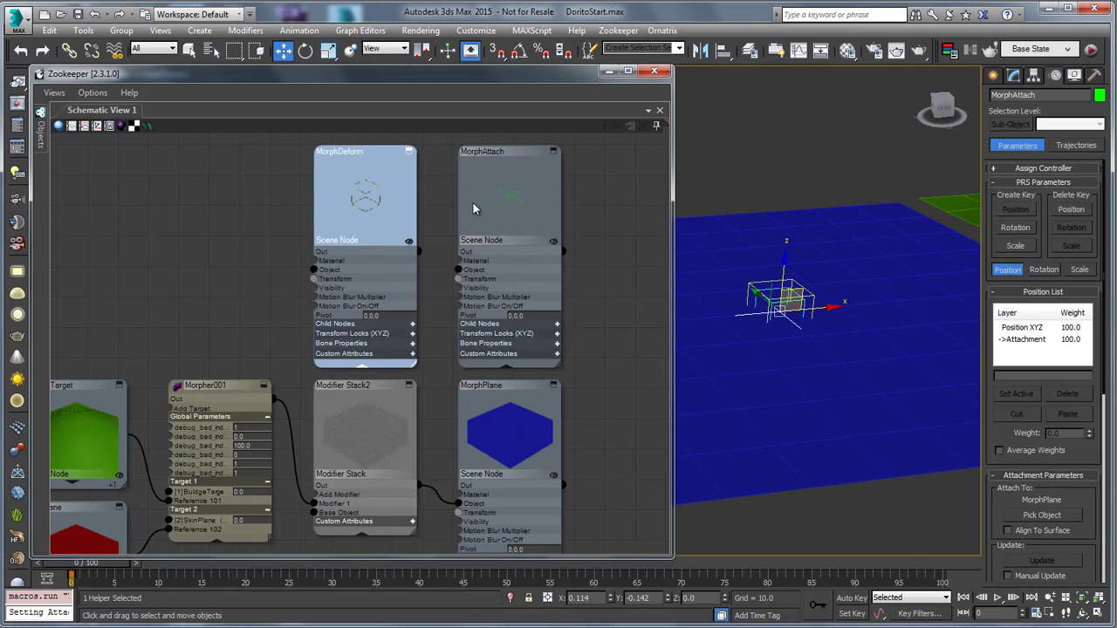
{"action": "left_click", "coordinate": [472, 202]}
{"action": "middle_click_drag", "start_coordinate": [452, 283], "coordinate": [393, 257]}
{"action": "left_click", "coordinate": [439, 300]}
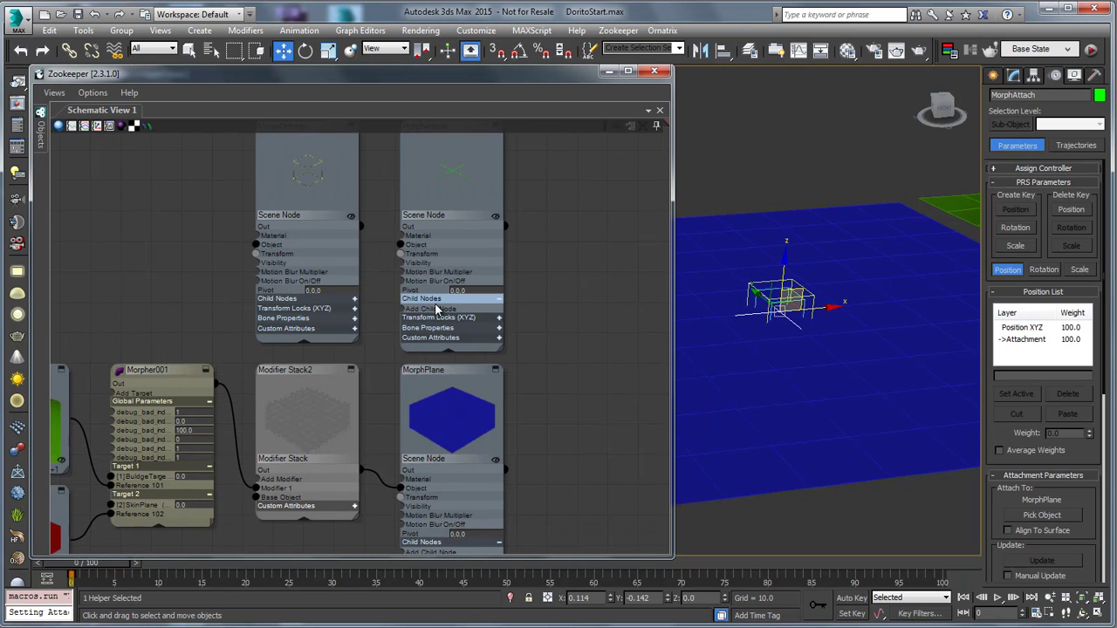
{"action": "left_click_drag", "start_coordinate": [361, 226], "coordinate": [404, 315]}
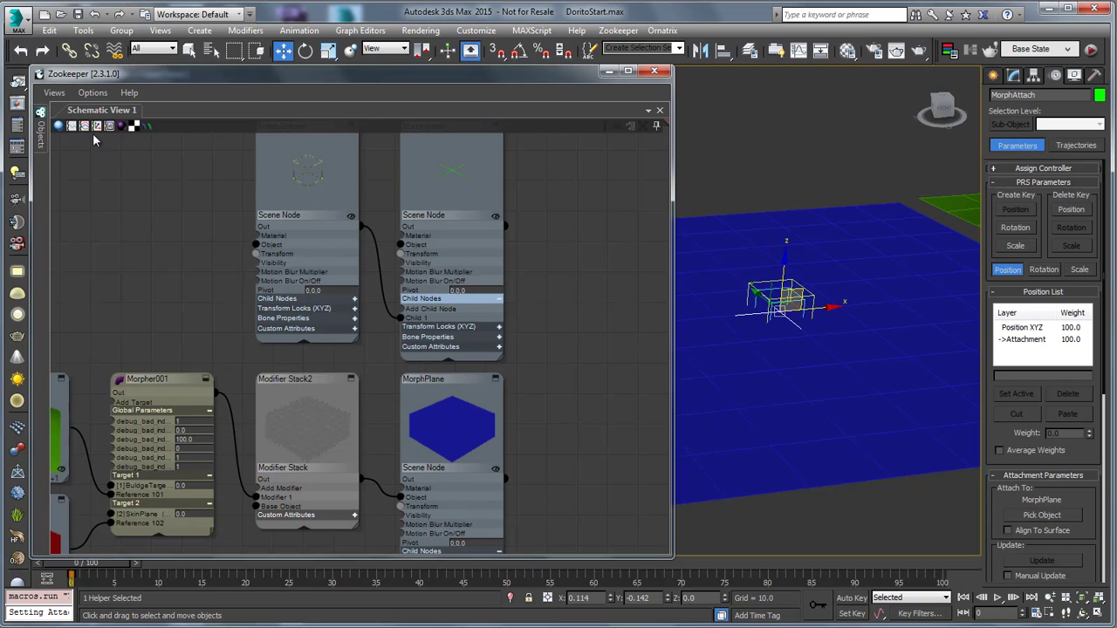
{"action": "mouse_move", "coordinate": [41, 130]}
{"action": "left_click", "coordinate": [59, 185]}
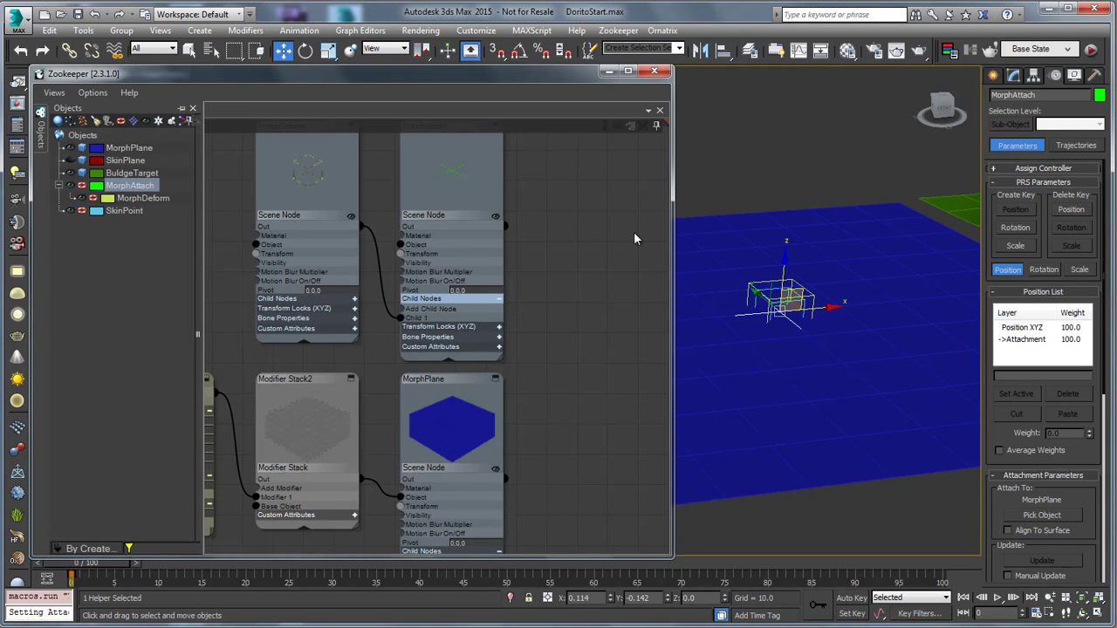
Select MorphDeform and set the Morpher's BuldgeTarget weight to 50
{"action": "scroll", "coordinate": [374, 197], "scroll_direction": "down", "scroll_amount": 5}
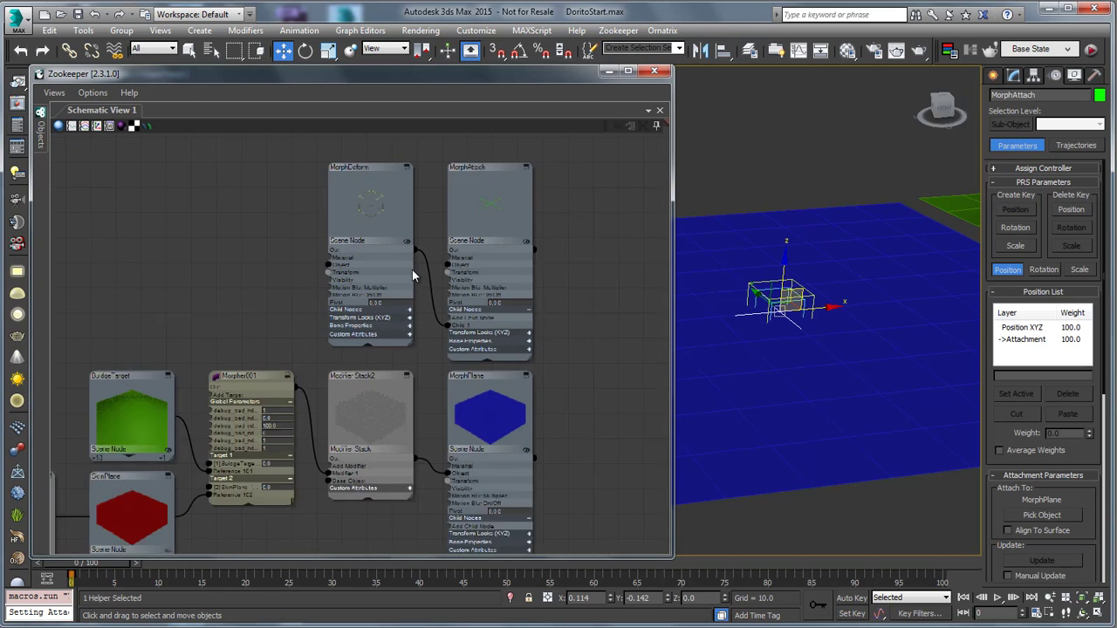
{"action": "left_click", "coordinate": [427, 204]}
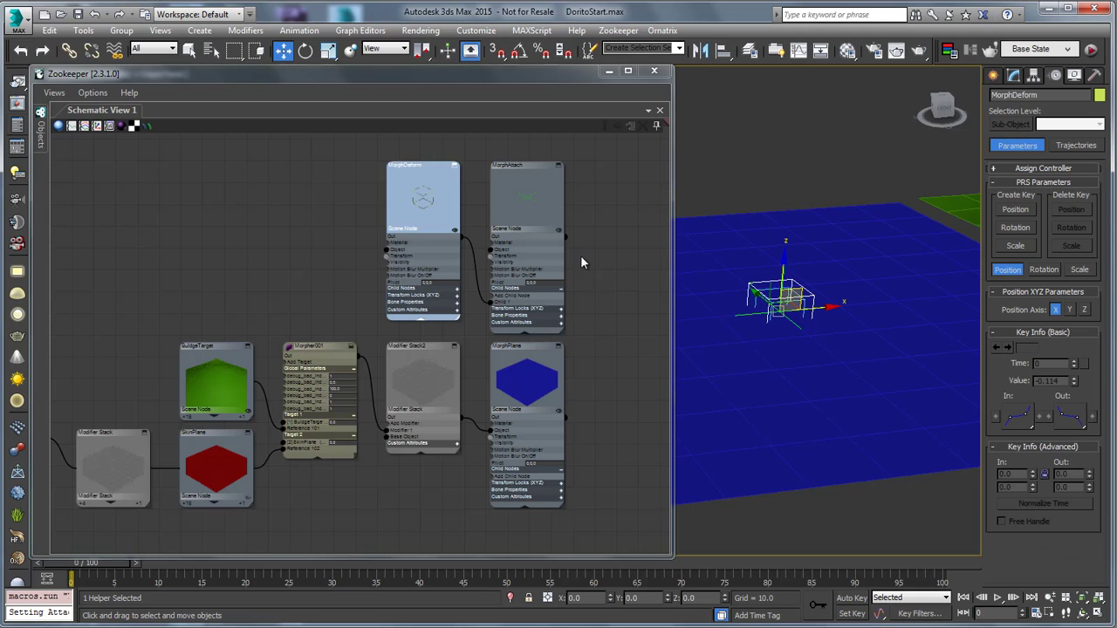
{"action": "left_click", "coordinate": [581, 256]}
{"action": "middle_click_drag", "start_coordinate": [368, 494], "coordinate": [408, 489]}
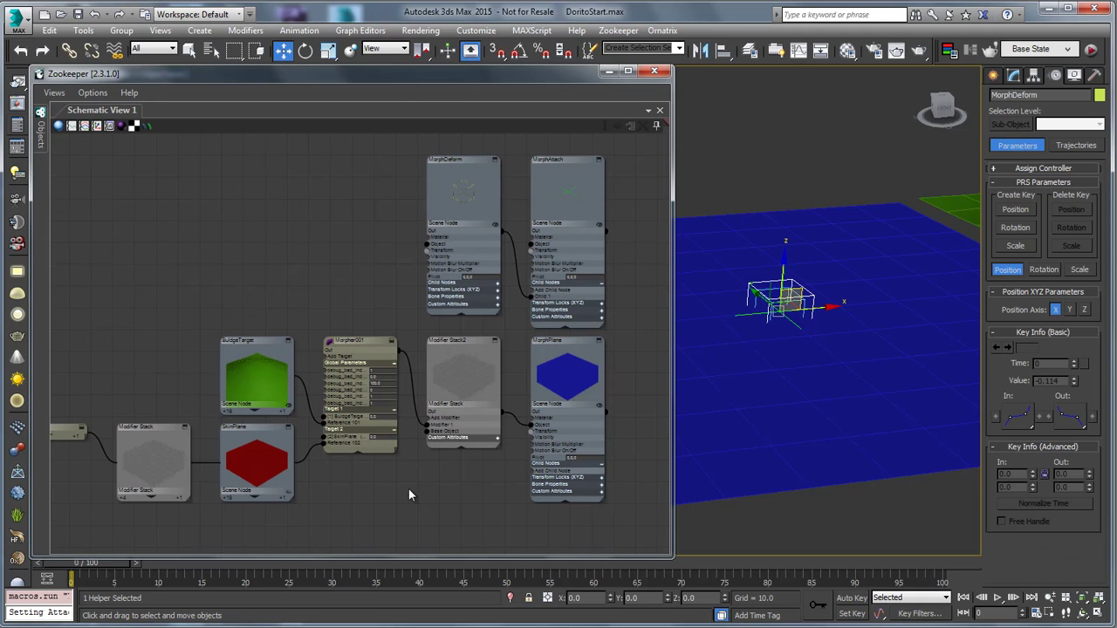
{"action": "left_click", "coordinate": [382, 416]}
{"action": "type", "text": "50"}
{"action": "key", "text": "Return"}
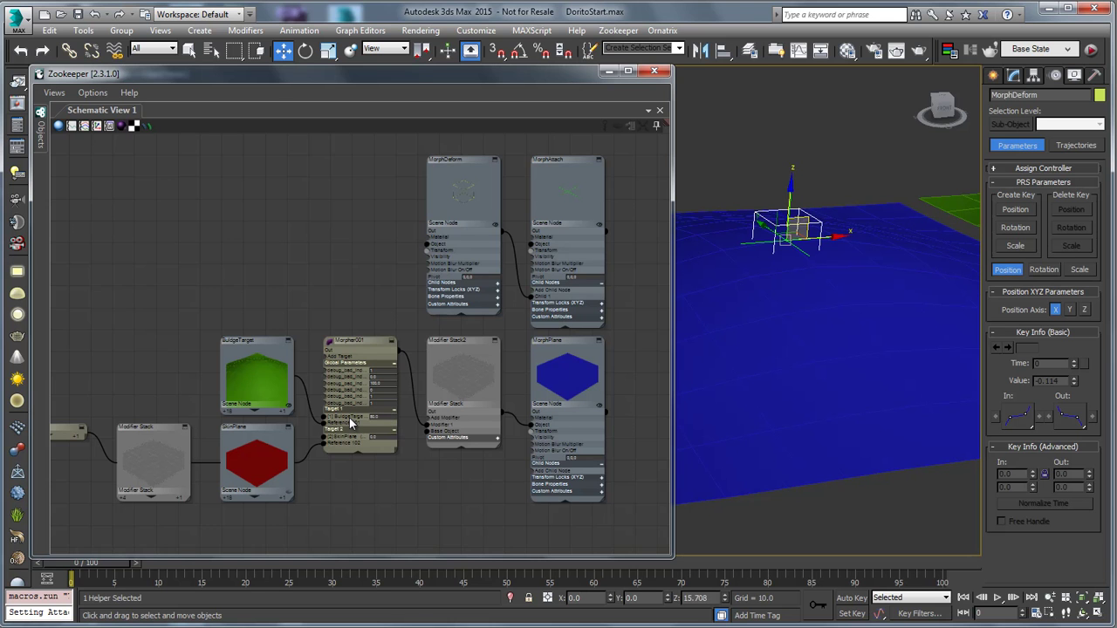
Try moving the MorphDeform helper in the viewport and undo the move
{"action": "left_click", "coordinate": [812, 223]}
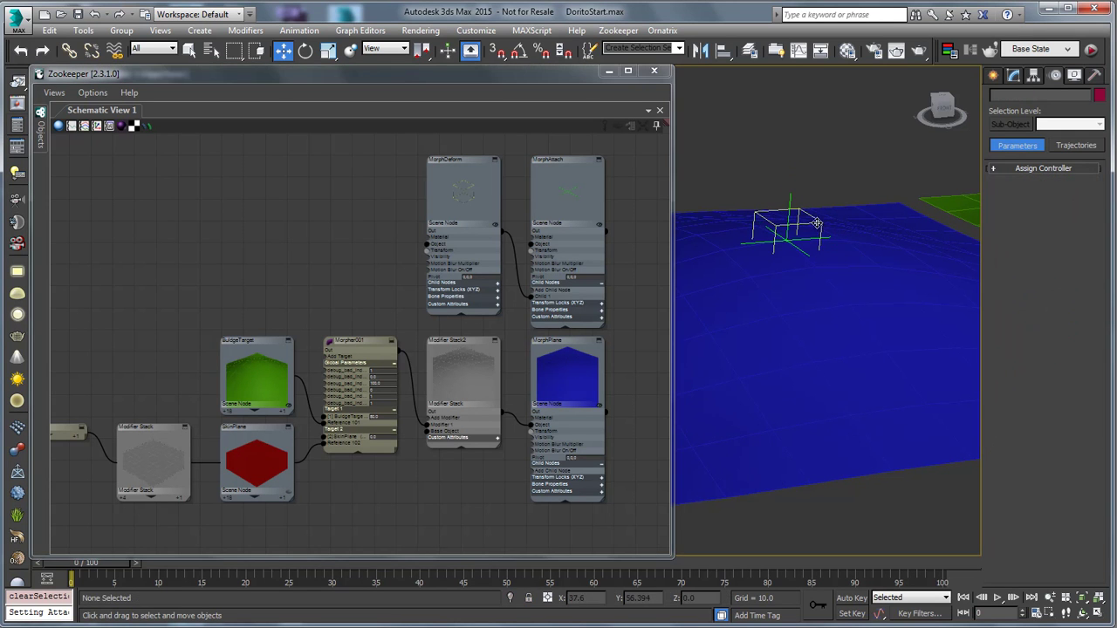
{"action": "left_click", "coordinate": [802, 212]}
{"action": "left_click_drag", "start_coordinate": [802, 212], "coordinate": [870, 287]}
{"action": "key", "text": "ctrl+z"}
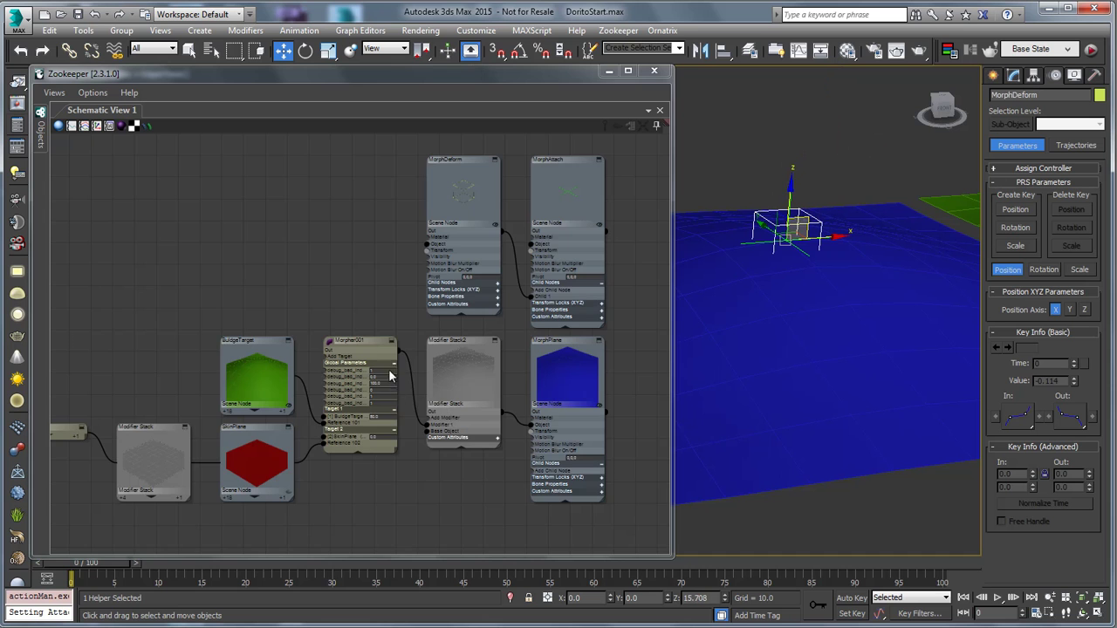
Move the MorphDeform and MorphAttach nodes together to just below the SkinPoint and Skin nodes
{"action": "scroll", "coordinate": [366, 361], "scroll_direction": "down", "scroll_amount": 3}
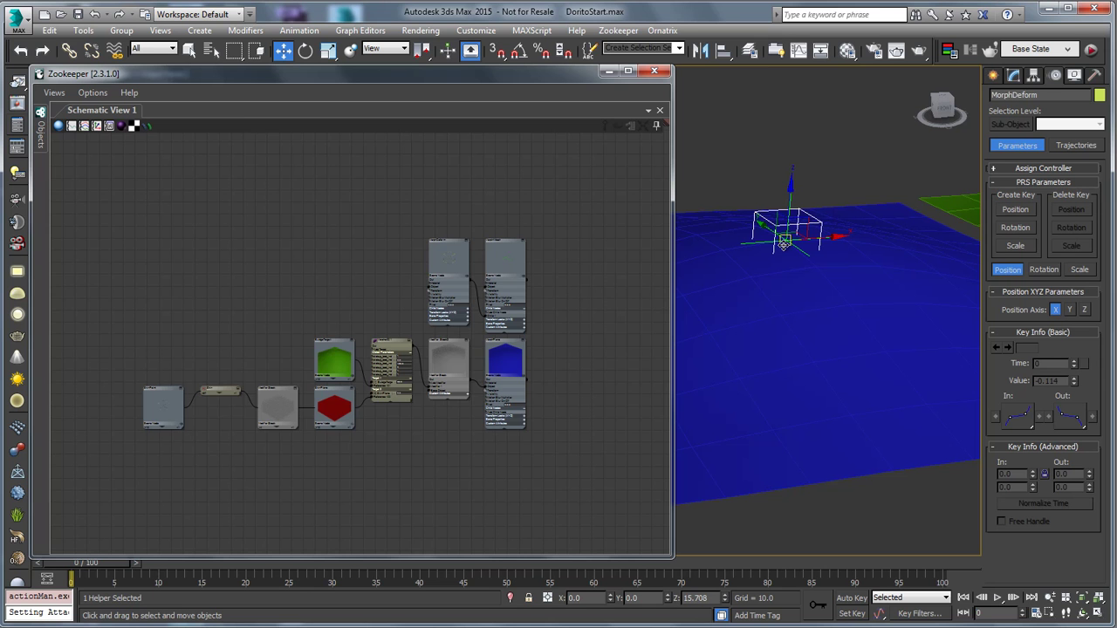
{"action": "scroll", "coordinate": [432, 234], "scroll_direction": "up", "scroll_amount": 4}
{"action": "left_click", "coordinate": [416, 223]}
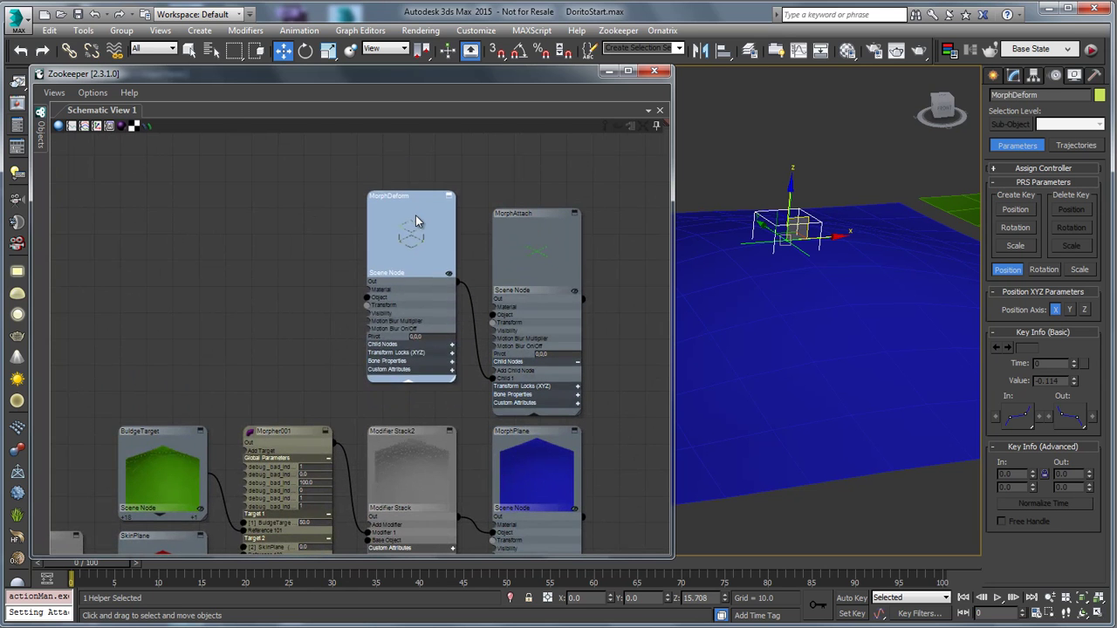
{"action": "scroll", "coordinate": [376, 310], "scroll_direction": "down", "scroll_amount": 8}
{"action": "middle_click_drag", "start_coordinate": [457, 244], "coordinate": [459, 505]}
{"action": "mouse_move", "coordinate": [388, 335]}
{"action": "left_mouse_down"}
{"action": "mouse_move", "coordinate": [401, 299]}
{"action": "mouse_move", "coordinate": [392, 333]}
{"action": "left_mouse_up"}
{"action": "middle_click_drag", "start_coordinate": [484, 323], "coordinate": [476, 334]}
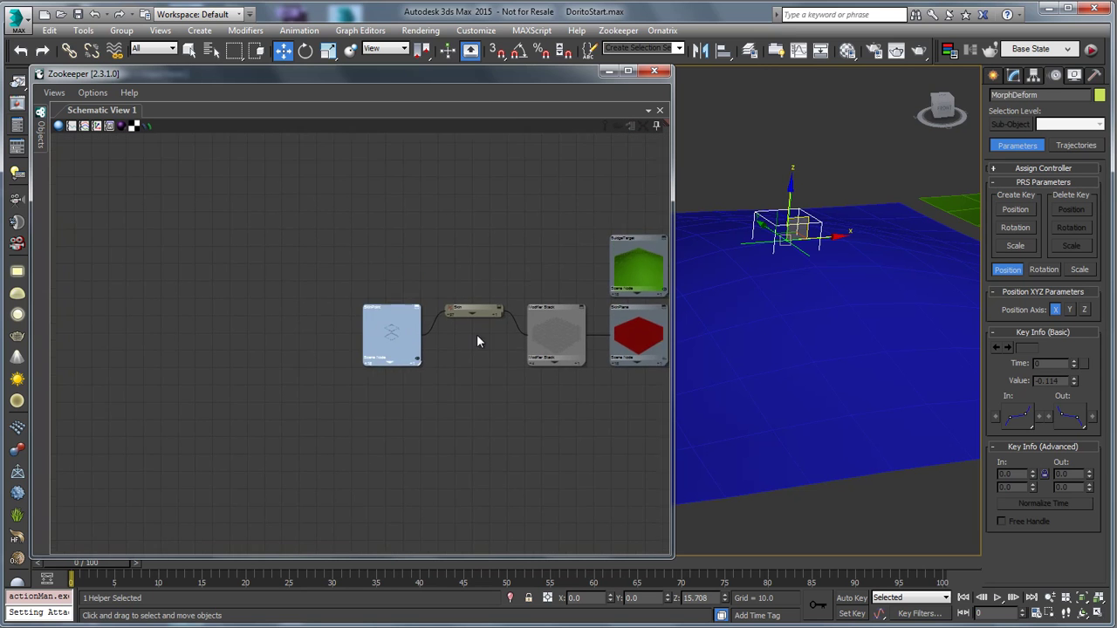
{"action": "scroll", "coordinate": [476, 340], "scroll_direction": "down", "scroll_amount": 5}
{"action": "scroll", "coordinate": [425, 364], "scroll_direction": "up", "scroll_amount": 3}
{"action": "left_click_drag", "start_coordinate": [570, 268], "coordinate": [375, 292]}
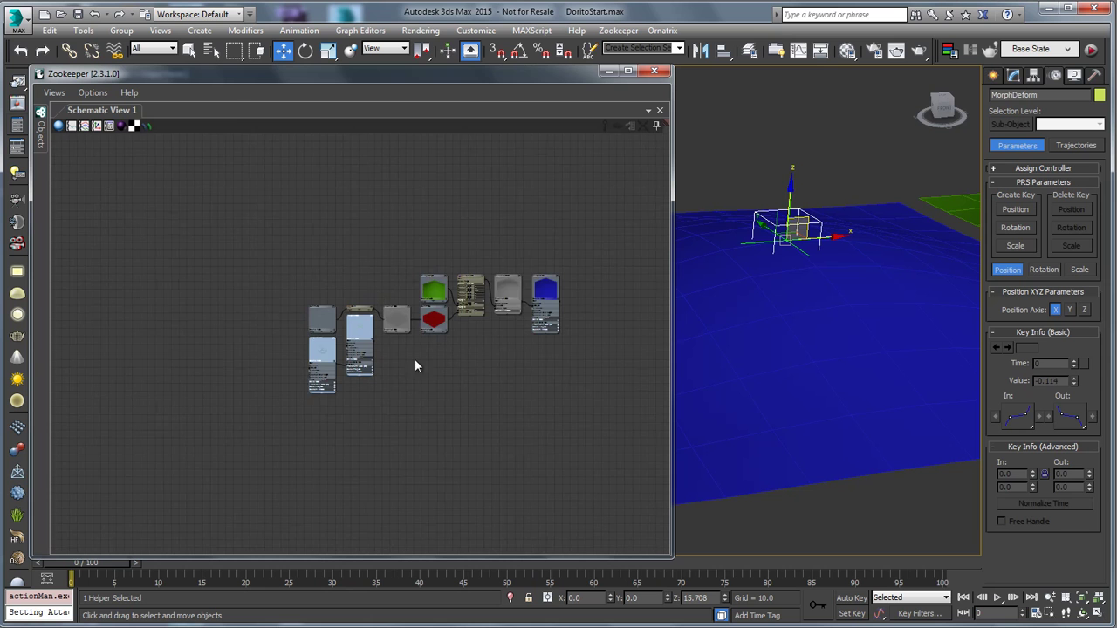
Expose the transform controllers of MorphDeform and SkinPoint, and collapse both scene nodes
{"action": "scroll", "coordinate": [415, 367], "scroll_direction": "up", "scroll_amount": 5}
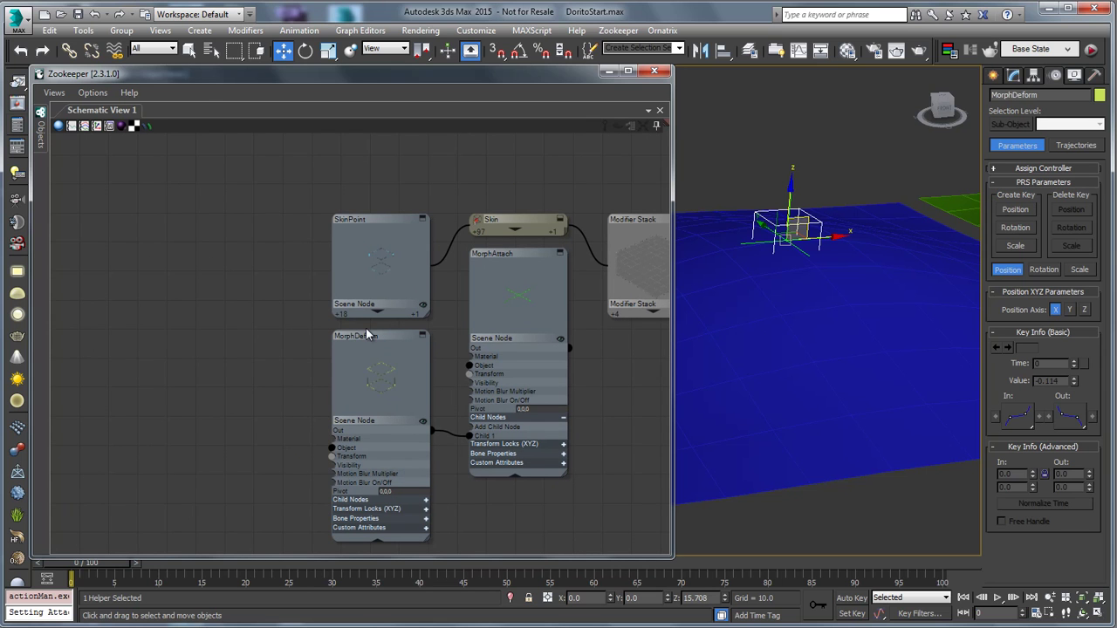
{"action": "left_click_drag", "start_coordinate": [331, 456], "coordinate": [240, 349]}
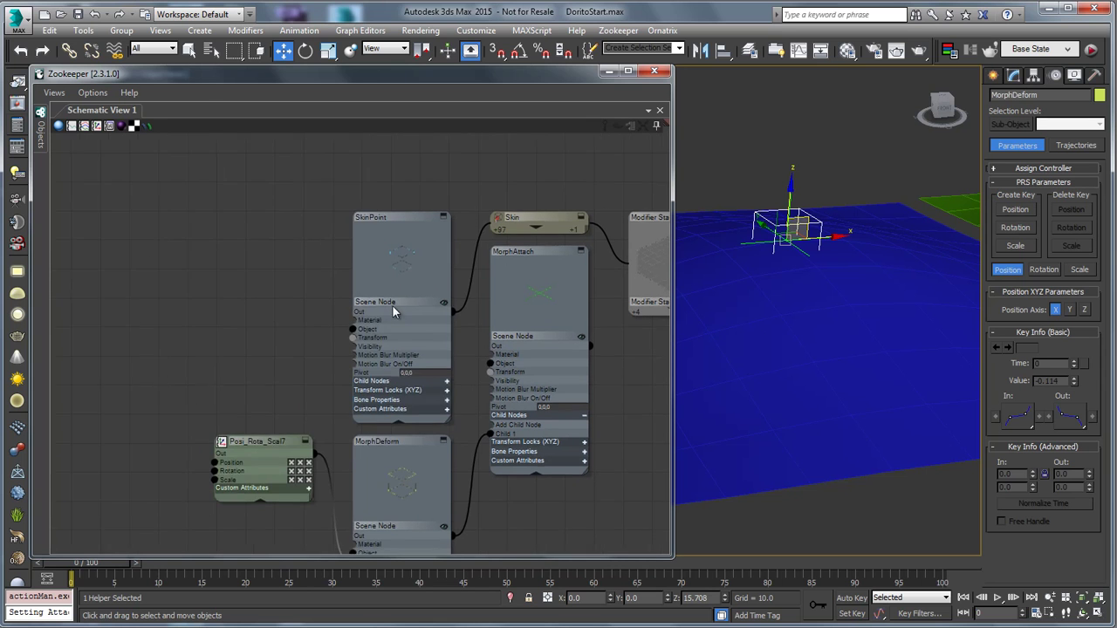
{"action": "left_click_drag", "start_coordinate": [385, 264], "coordinate": [278, 237]}
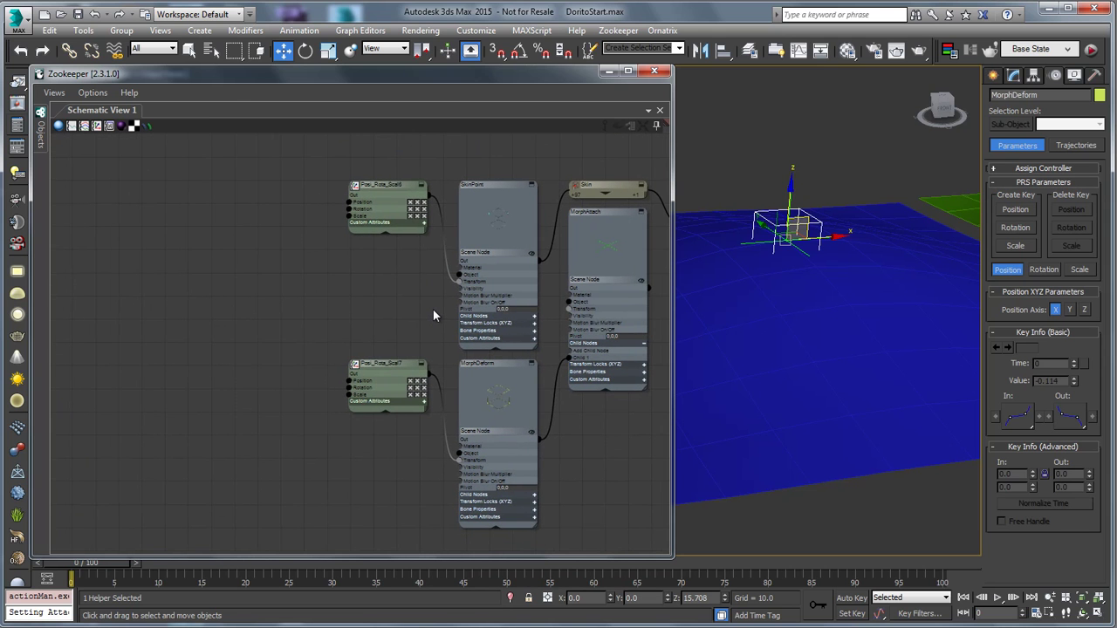
{"action": "left_click", "coordinate": [494, 525]}
{"action": "left_click", "coordinate": [496, 349]}
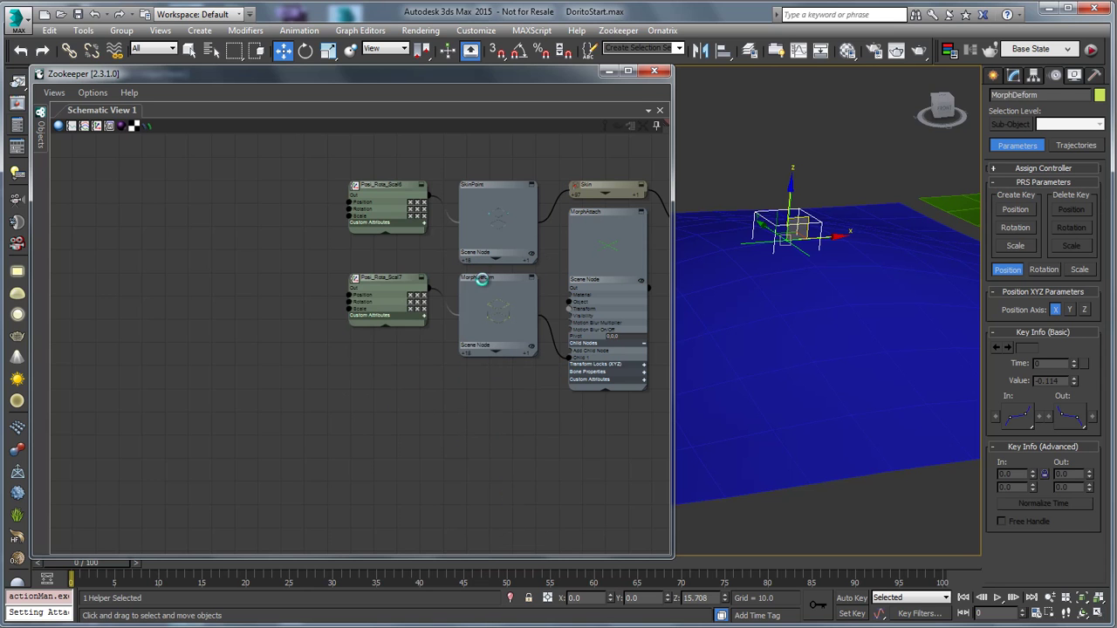
Expose the position controllers feeding the transform controllers of SkinPoint and MorphDeform
{"action": "left_click_drag", "start_coordinate": [348, 208], "coordinate": [230, 203]}
{"action": "left_click_drag", "start_coordinate": [348, 301], "coordinate": [219, 289]}
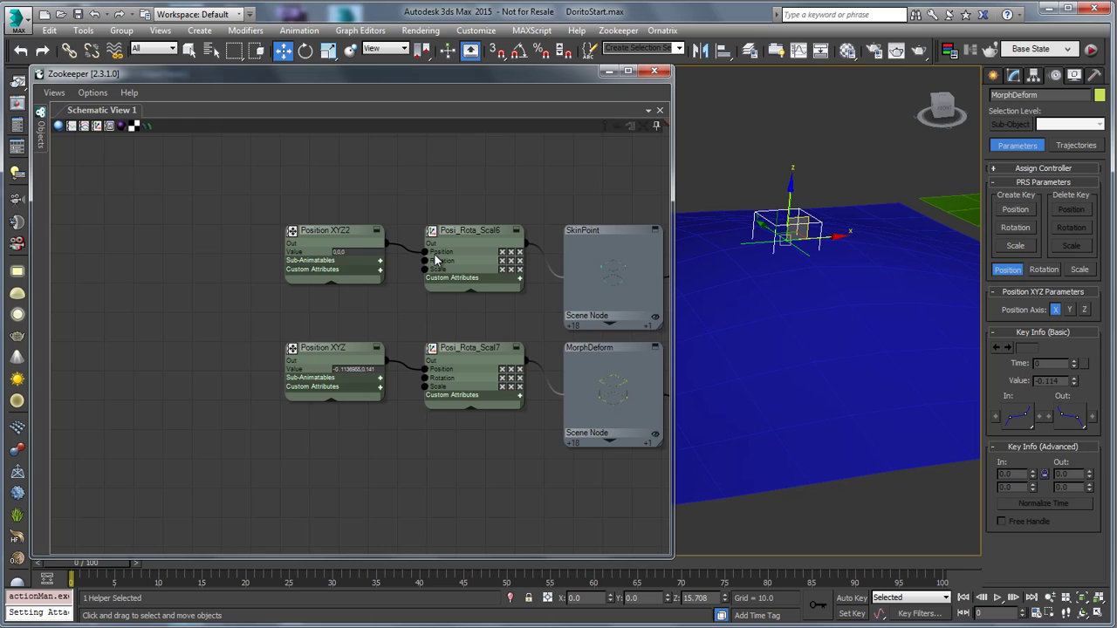
{"action": "middle_click_drag", "start_coordinate": [411, 329], "coordinate": [324, 299]}
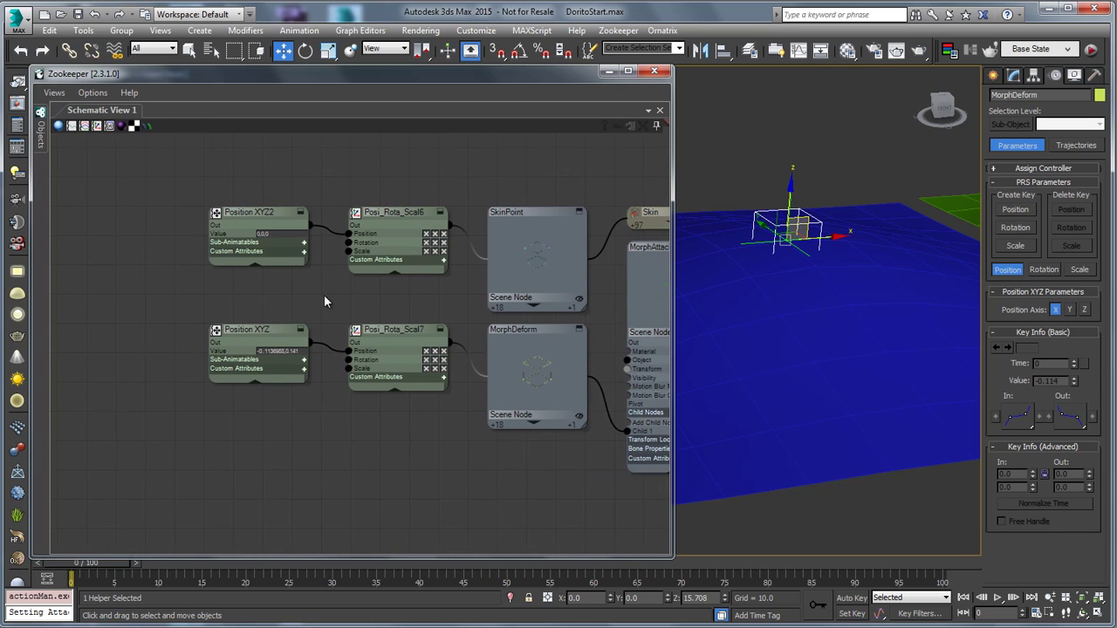
Insert a Position List controller between MorphDeform's Position XYZ and Posi_Rota_Scal7 nodes
{"action": "left_click", "coordinate": [333, 352]}
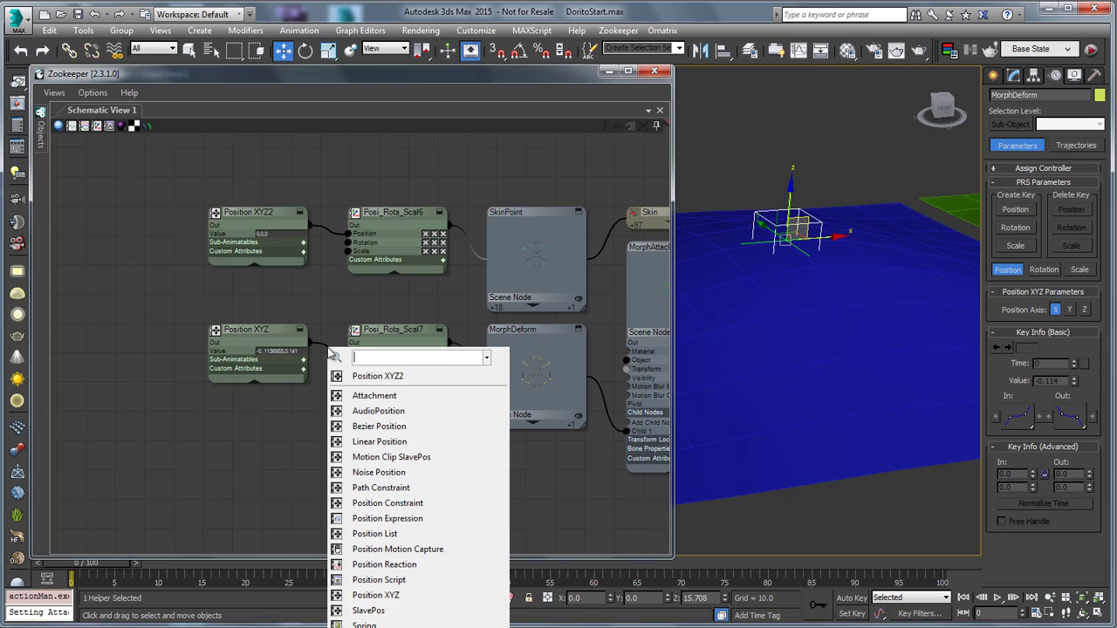
{"action": "type", "text": "position lis"}
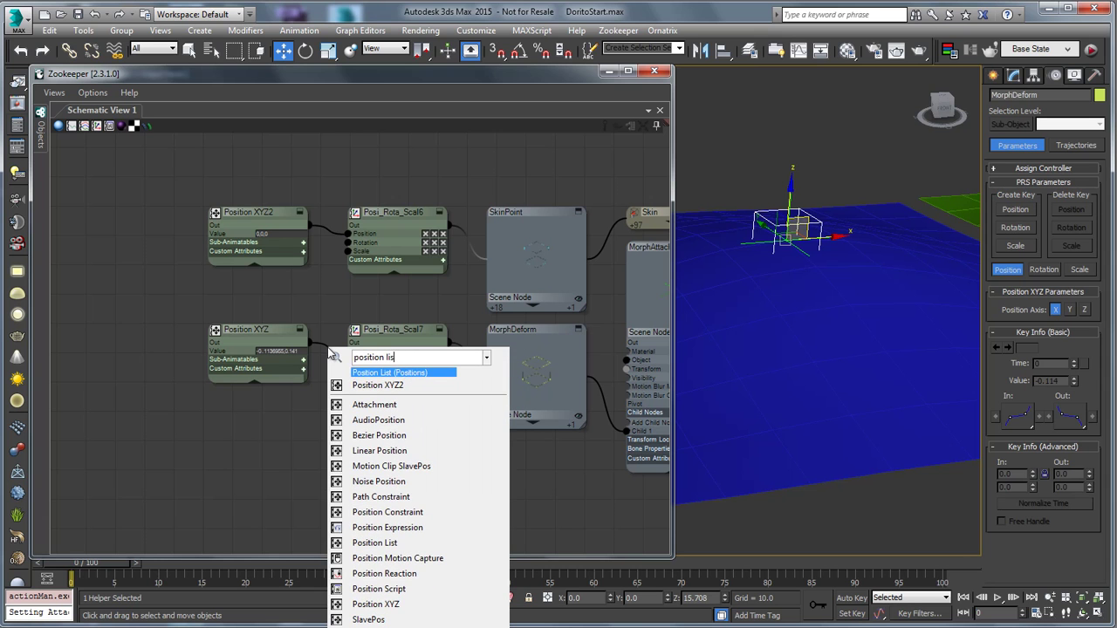
{"action": "left_click", "coordinate": [403, 372]}
{"action": "left_click", "coordinate": [367, 366]}
{"action": "middle_click_drag", "start_coordinate": [498, 377], "coordinate": [483, 374]}
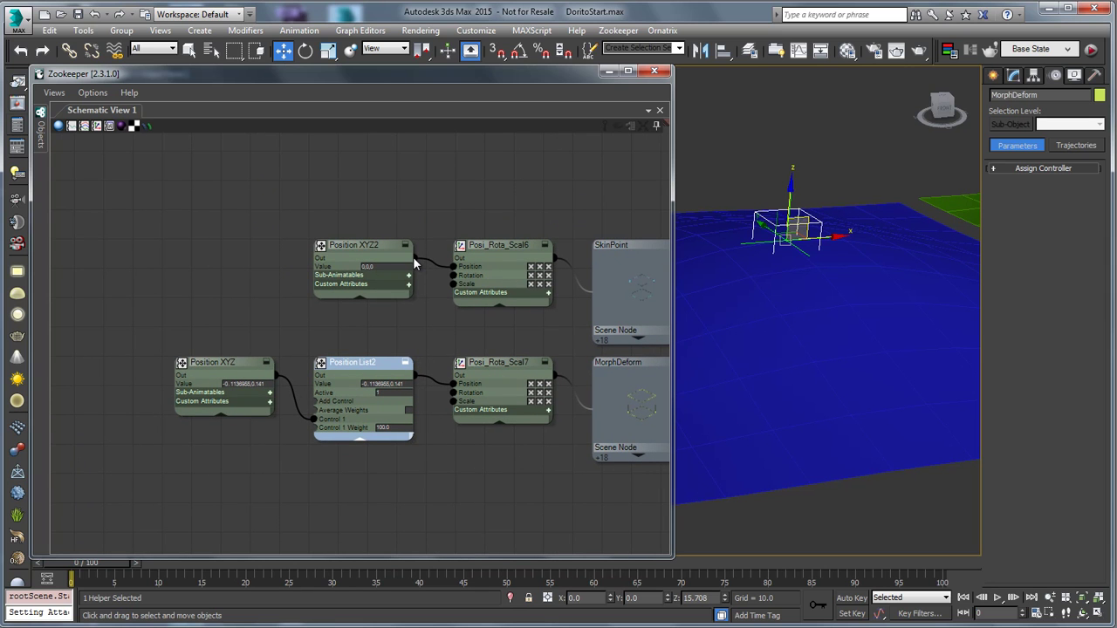
Connect SkinPoint's Position XYZ2 output to Control 1 of MorphDeform's Position List2, replacing the Position XYZ input
{"action": "left_click_drag", "start_coordinate": [413, 258], "coordinate": [316, 423]}
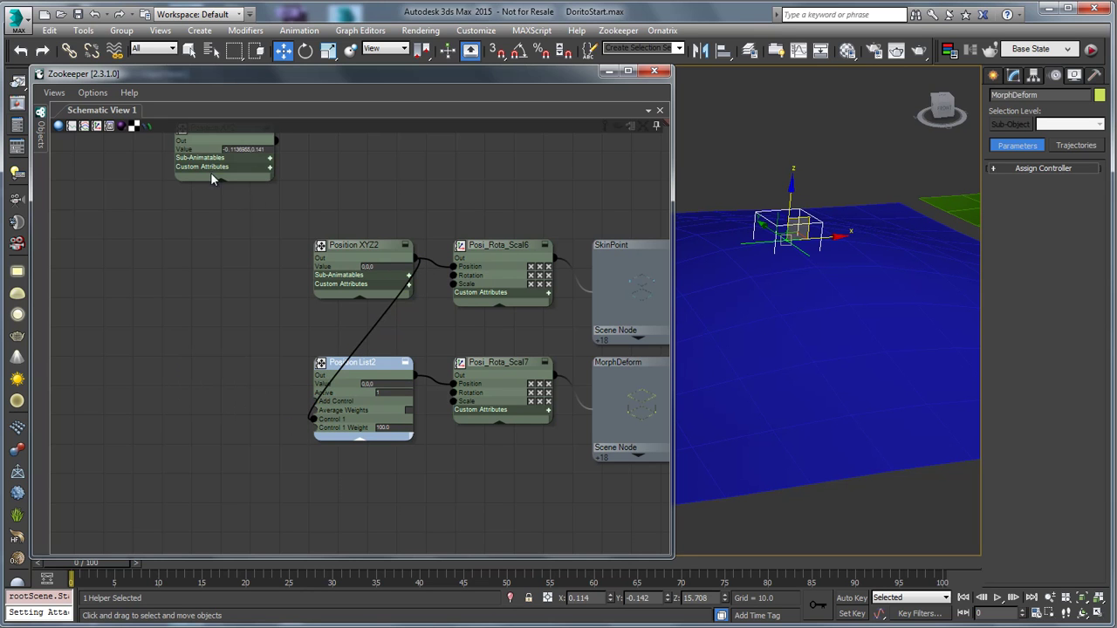
{"action": "left_click_drag", "start_coordinate": [351, 248], "coordinate": [132, 255]}
{"action": "middle_click_drag", "start_coordinate": [428, 289], "coordinate": [341, 277]}
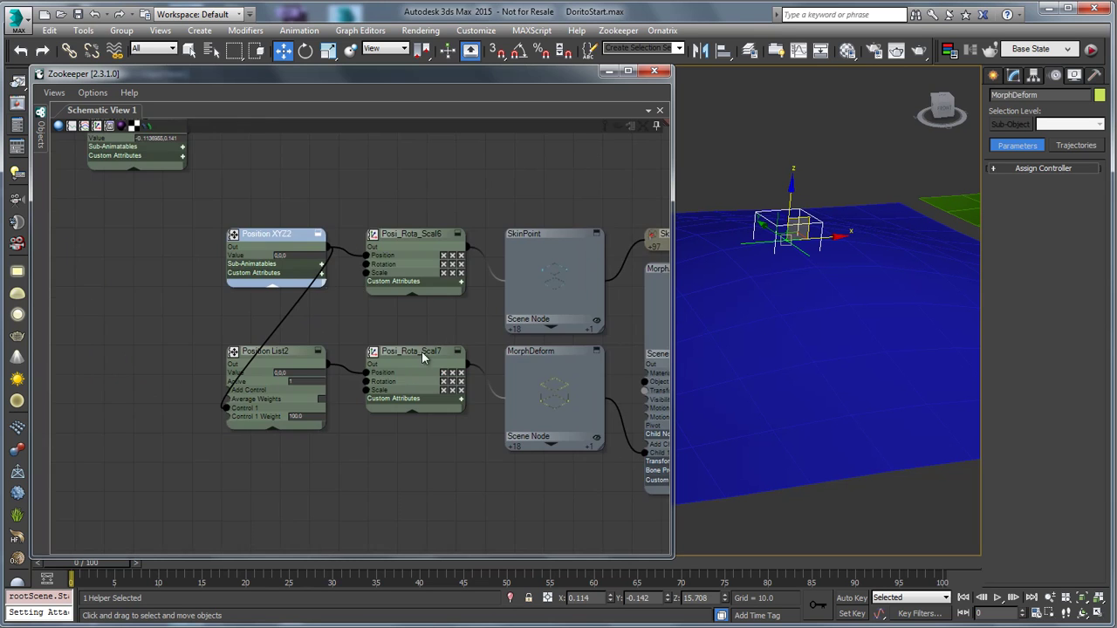
Delete the disconnected Position XYZ controller node from the schematic
{"action": "middle_click_drag", "start_coordinate": [335, 349], "coordinate": [434, 395]}
{"action": "left_click", "coordinate": [220, 175]}
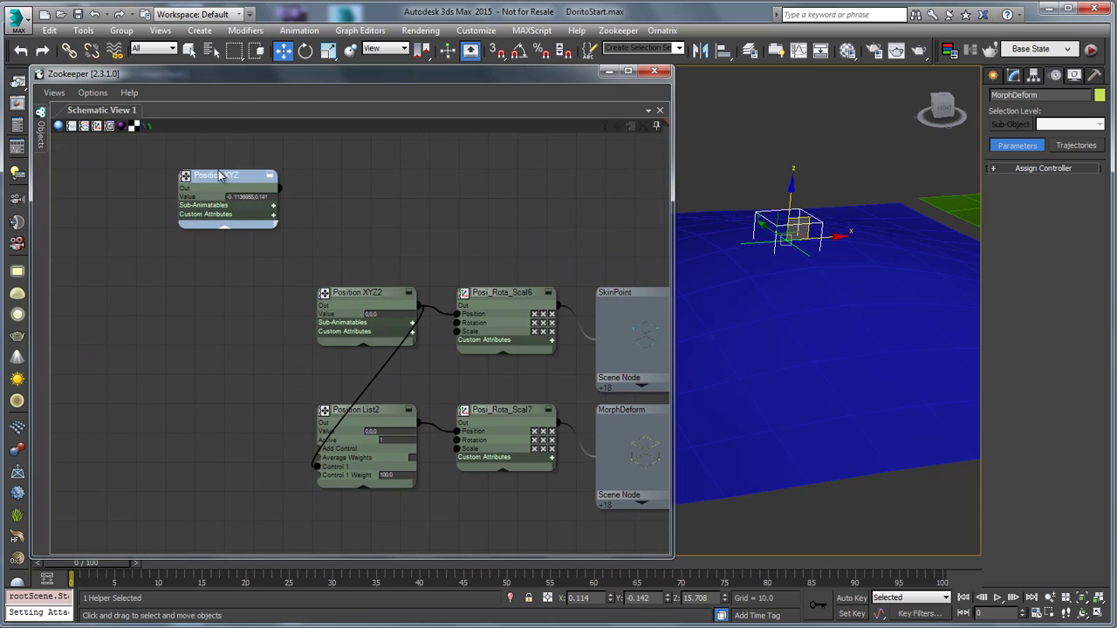
{"action": "key", "text": "Delete"}
Try repositioning the Position XYZ2 node and lifting MorphDeform in the viewport, undoing both moves
{"action": "left_click_drag", "start_coordinate": [386, 297], "coordinate": [254, 313]}
{"action": "key", "text": "ctrl+z"}
{"action": "left_click_drag", "start_coordinate": [810, 228], "coordinate": [807, 160]}
{"action": "key", "text": "ctrl+z"}
Review the node chain from the Morpher back to Position XYZ2, then test-move MorphDeform upward and undo the move
{"action": "middle_click_drag", "start_coordinate": [500, 392], "coordinate": [269, 325]}
{"action": "scroll", "coordinate": [438, 342], "scroll_direction": "down", "scroll_amount": 1}
{"action": "middle_click_drag", "start_coordinate": [436, 344], "coordinate": [214, 388]}
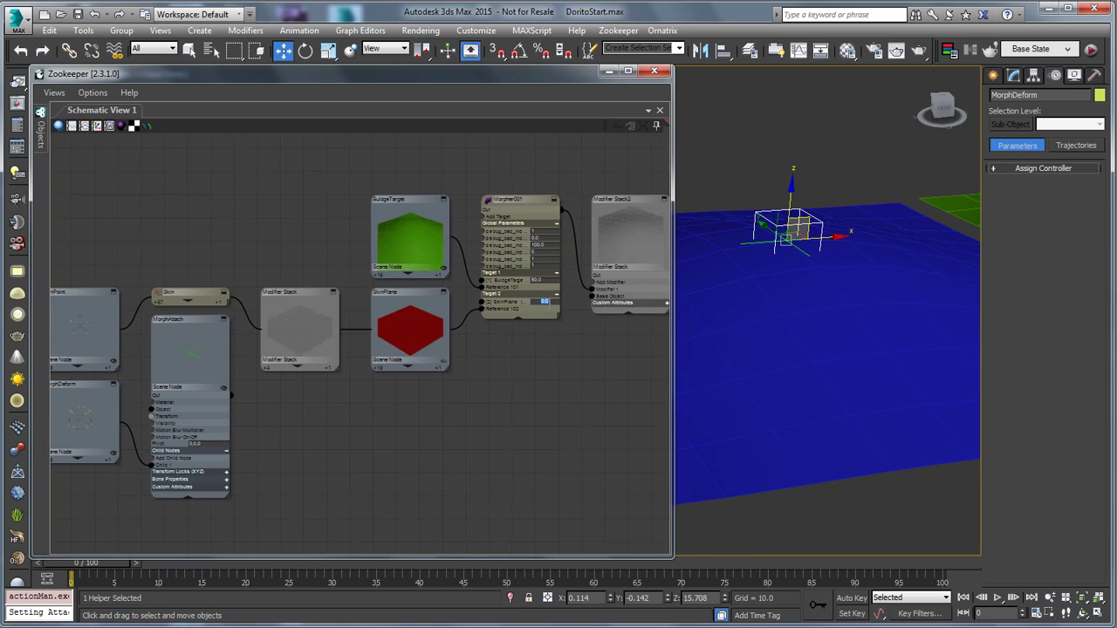
{"action": "middle_click_drag", "start_coordinate": [126, 325], "coordinate": [461, 324]}
{"action": "middle_click_drag", "start_coordinate": [219, 332], "coordinate": [349, 313]}
{"action": "scroll", "coordinate": [320, 361], "scroll_direction": "up", "scroll_amount": 1}
{"action": "scroll", "coordinate": [321, 360], "scroll_direction": "up", "scroll_amount": 2}
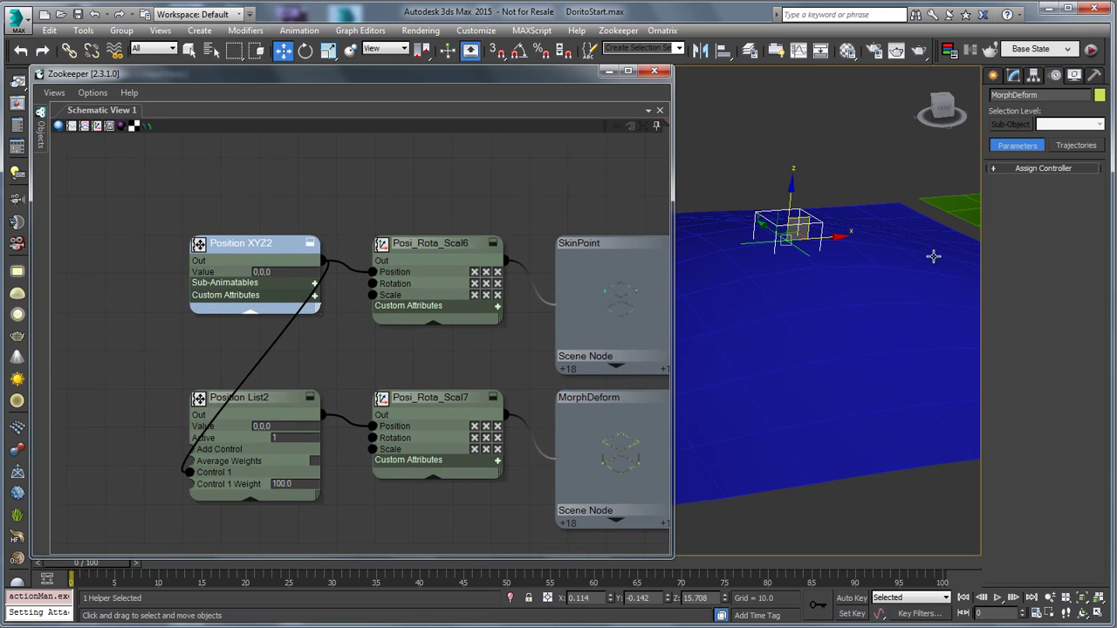
{"action": "left_click_drag", "start_coordinate": [809, 223], "coordinate": [810, 164]}
{"action": "key", "text": "ctrl+z"}
Vary the BuldgeTarget morph weight on Morpher001 to test the attachment, and restore it to 50
{"action": "scroll", "coordinate": [496, 364], "scroll_direction": "down", "scroll_amount": 1}
{"action": "middle_click_drag", "start_coordinate": [496, 363], "coordinate": [363, 346]}
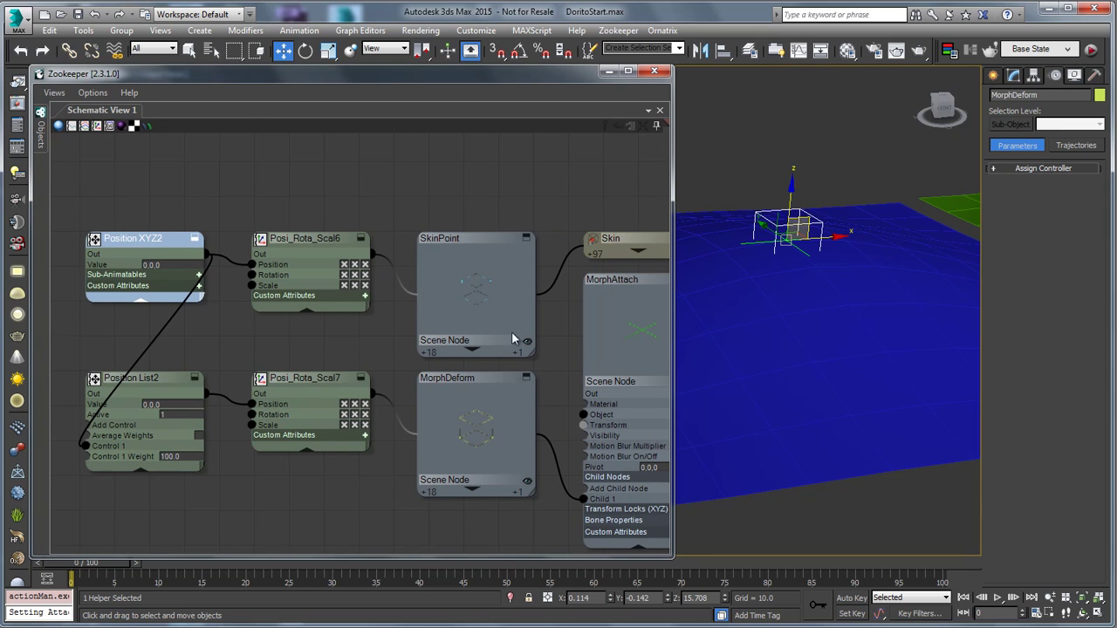
{"action": "scroll", "coordinate": [395, 217], "scroll_direction": "down", "scroll_amount": 2}
{"action": "middle_click_drag", "start_coordinate": [533, 327], "coordinate": [386, 426]}
{"action": "scroll", "coordinate": [499, 360], "scroll_direction": "up", "scroll_amount": 1}
{"action": "scroll", "coordinate": [498, 365], "scroll_direction": "up", "scroll_amount": 3}
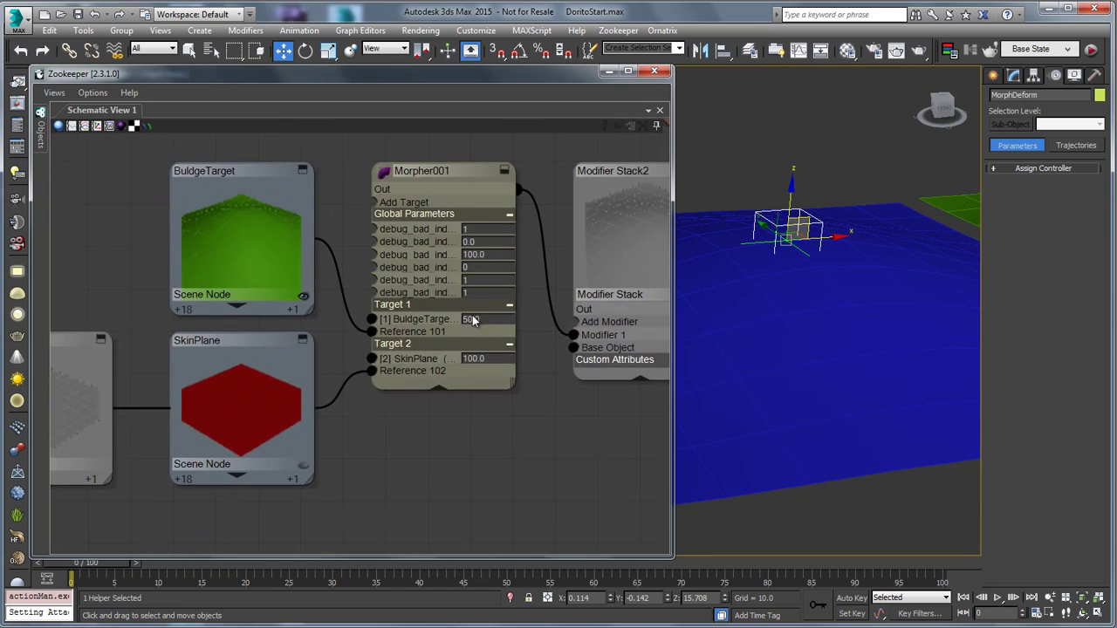
{"action": "left_click_drag", "start_coordinate": [486, 322], "coordinate": [493, 274]}
{"action": "right_click", "coordinate": [491, 320]}
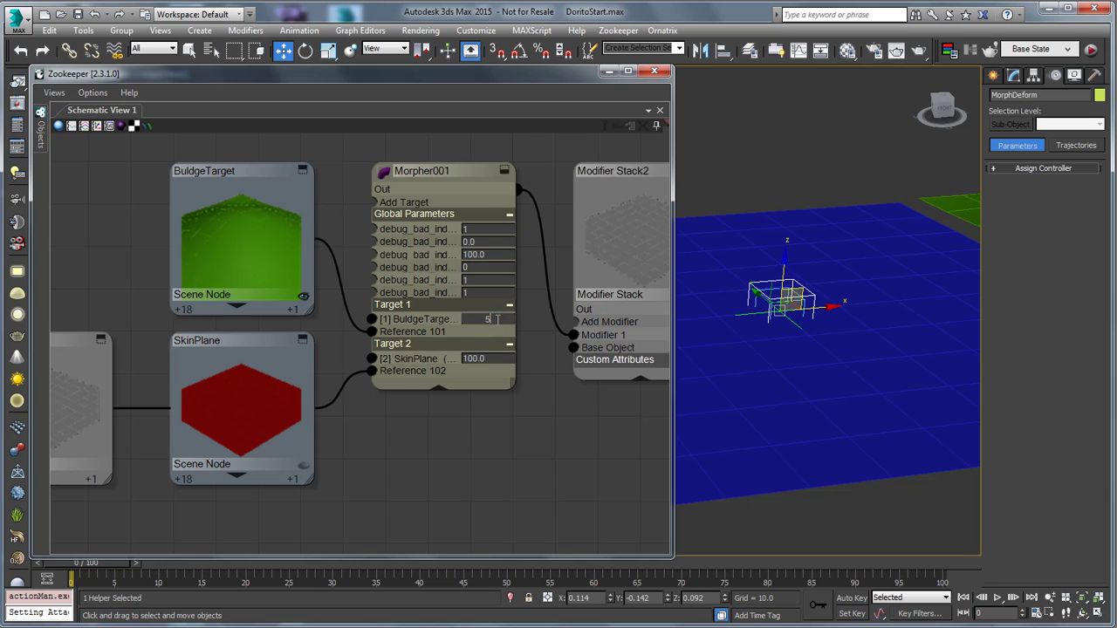
Test-move MorphDeform above the blue surface and shift the Position XYZ2 node, undoing both changes
{"action": "middle_click_drag", "start_coordinate": [204, 398], "coordinate": [452, 381]}
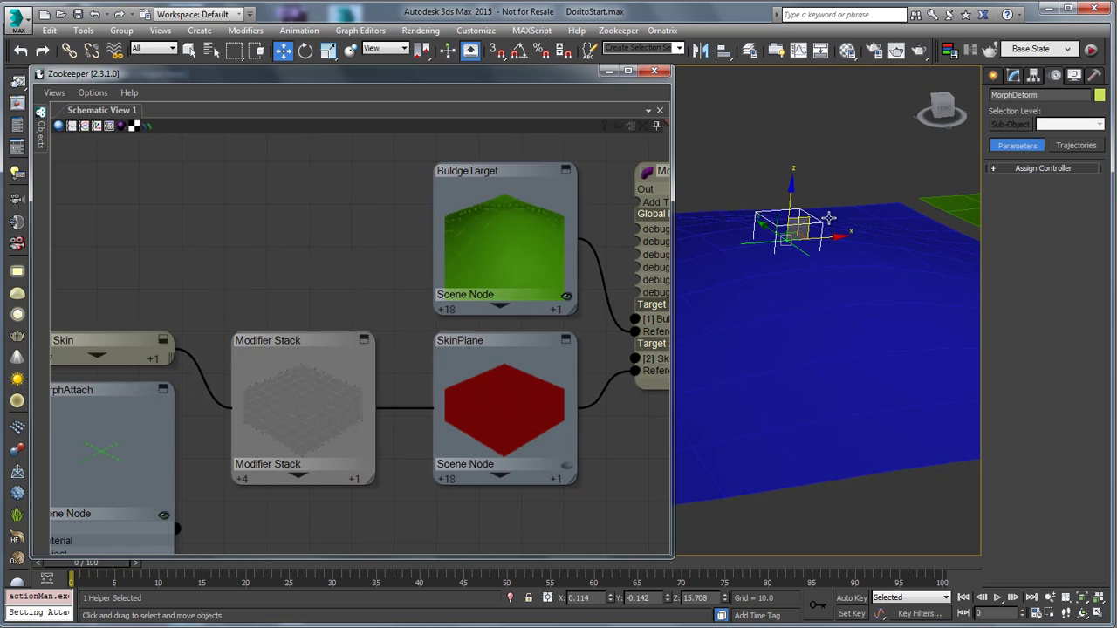
{"action": "left_click_drag", "start_coordinate": [807, 220], "coordinate": [837, 159]}
{"action": "key", "text": "ctrl+z"}
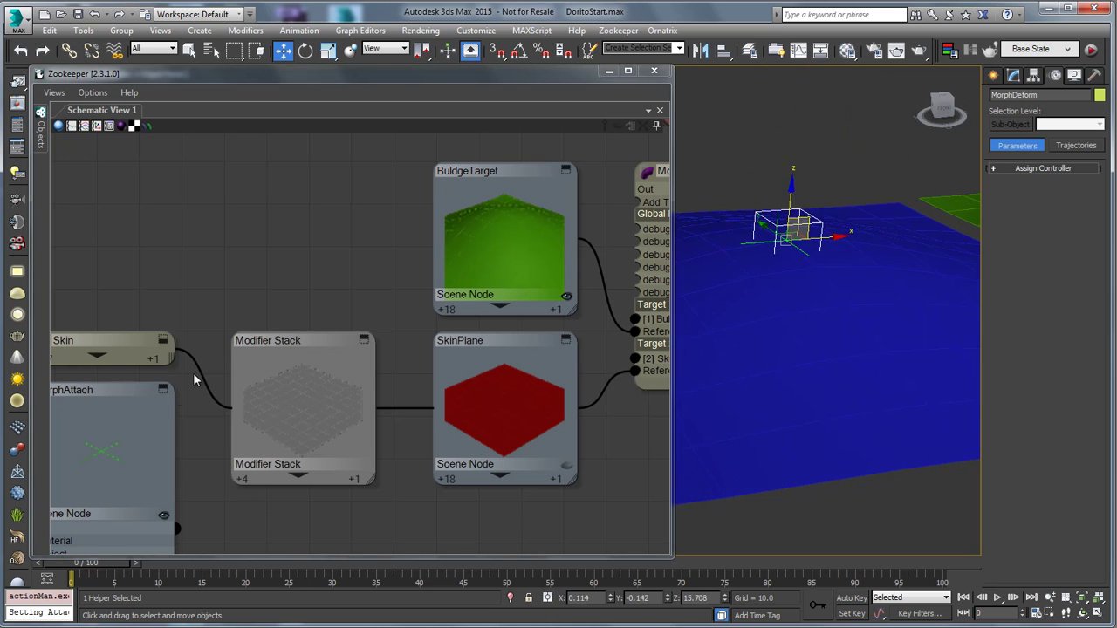
{"action": "middle_click_drag", "start_coordinate": [194, 380], "coordinate": [506, 346]}
{"action": "middle_click_drag", "start_coordinate": [236, 367], "coordinate": [493, 289]}
{"action": "middle_click_drag", "start_coordinate": [239, 330], "coordinate": [446, 324]}
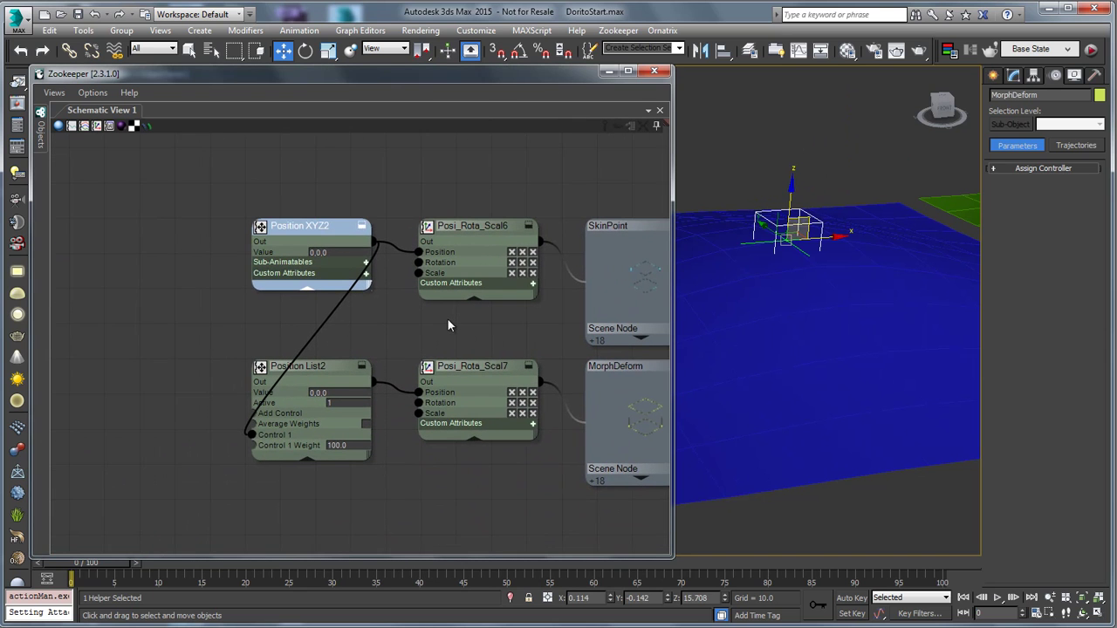
{"action": "left_click_drag", "start_coordinate": [315, 231], "coordinate": [177, 246]}
{"action": "key", "text": "ctrl+z"}
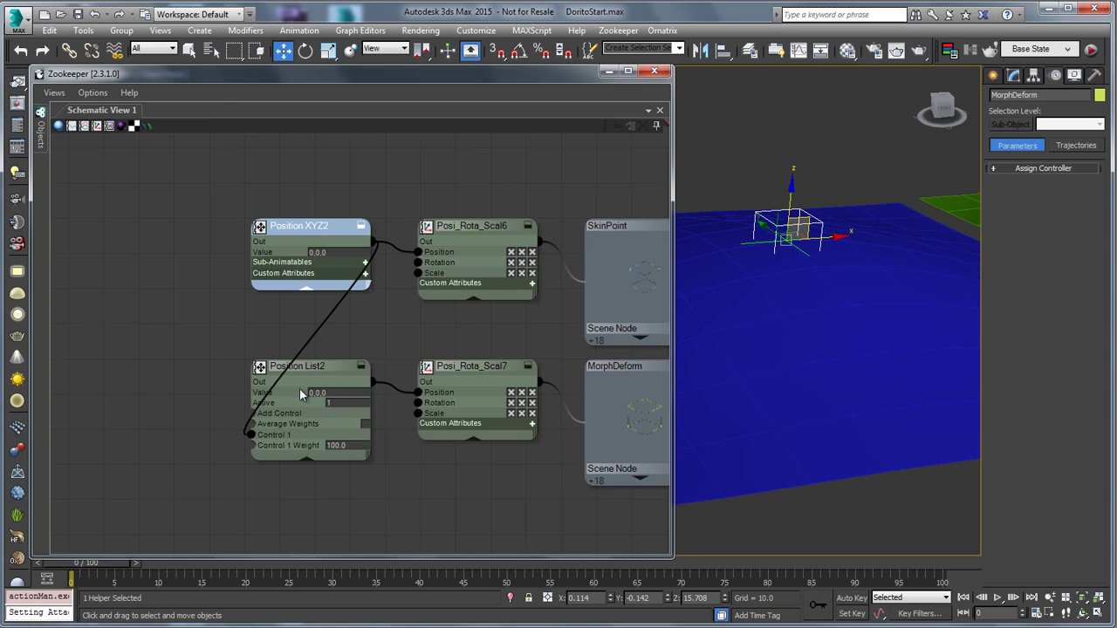
Move the Position XYZ2 node farther from Position List2 to make room for another controller
{"action": "scroll", "coordinate": [262, 401], "scroll_direction": "up", "scroll_amount": 3}
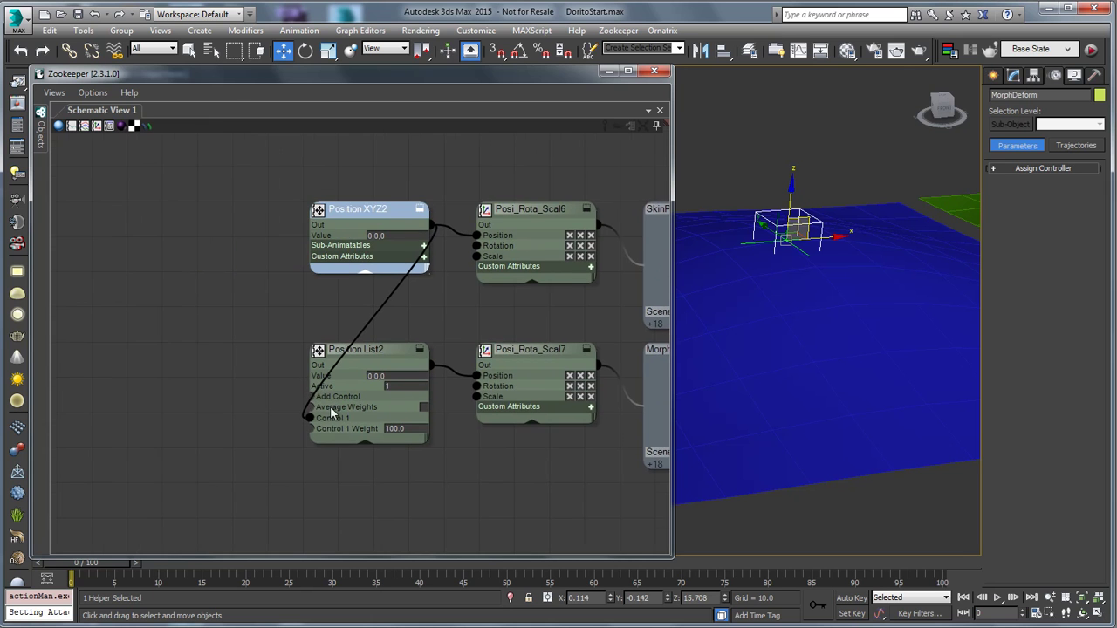
{"action": "left_click", "coordinate": [312, 397]}
{"action": "scroll", "coordinate": [262, 384], "scroll_direction": "up", "scroll_amount": 1}
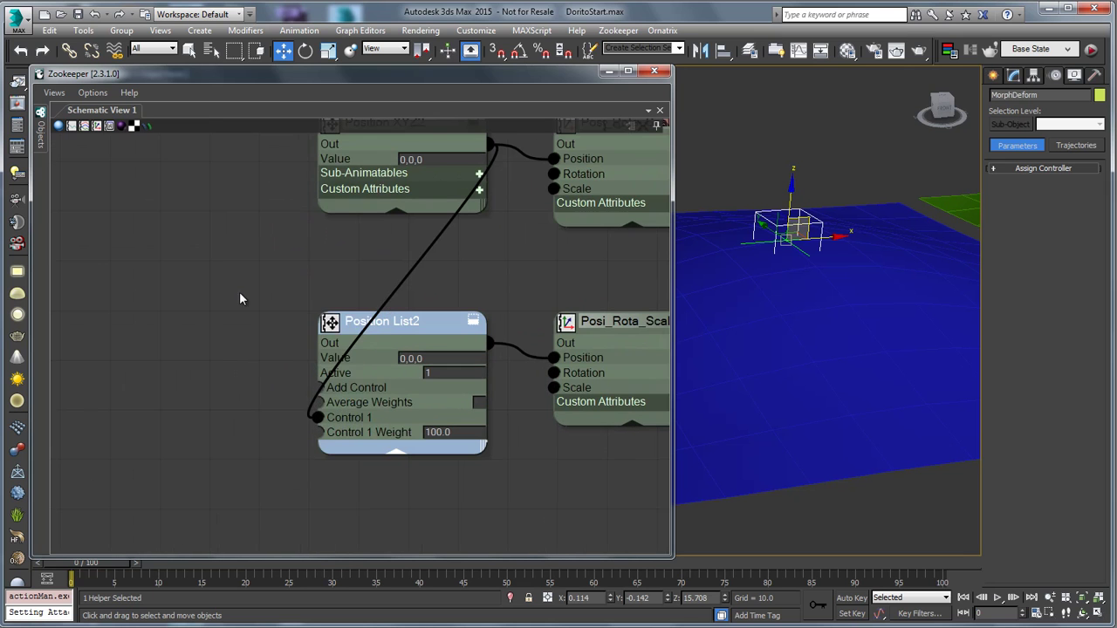
{"action": "right_click", "coordinate": [239, 292]}
{"action": "left_click", "coordinate": [259, 431]}
{"action": "scroll", "coordinate": [357, 247], "scroll_direction": "down", "scroll_amount": 3}
{"action": "left_click_drag", "start_coordinate": [254, 194], "coordinate": [72, 208]}
{"action": "middle_click_drag", "start_coordinate": [268, 327], "coordinate": [462, 312]}
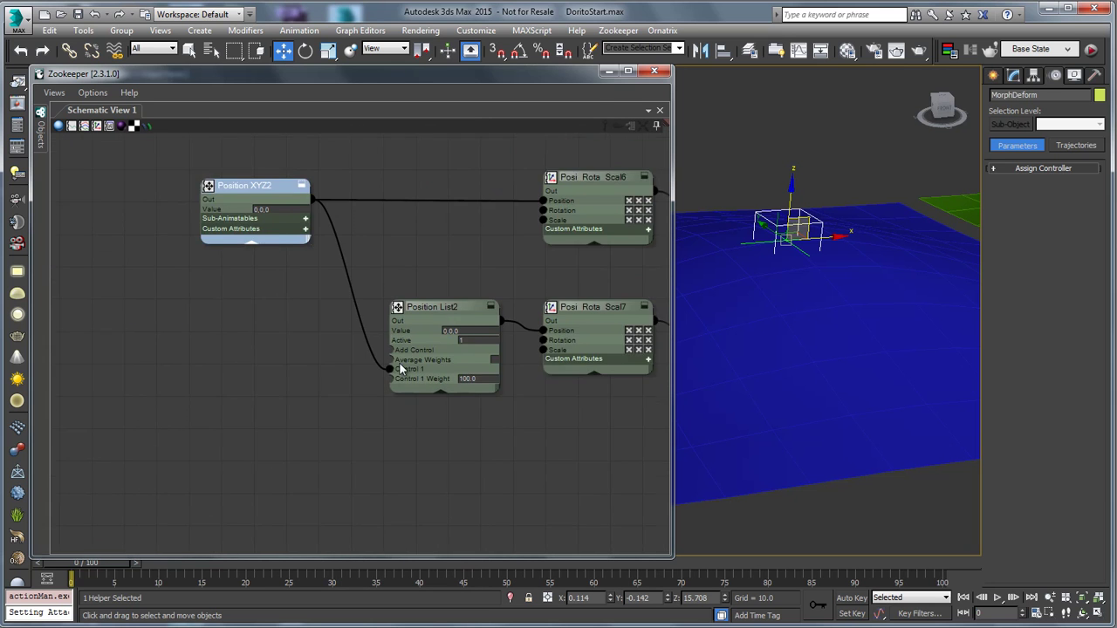
Add a new Position XYZ controller to Position List2 as Control 2, and place its node below Position XYZ2
{"action": "scroll", "coordinate": [398, 367], "scroll_direction": "up", "scroll_amount": 1}
{"action": "left_click_drag", "start_coordinate": [386, 347], "coordinate": [248, 310]}
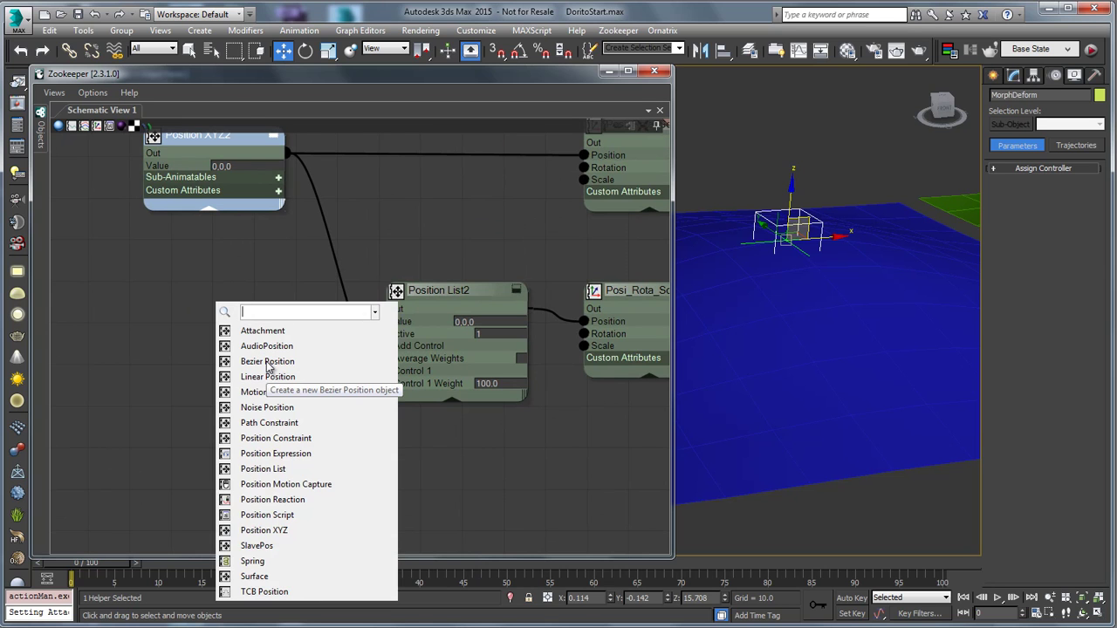
{"action": "left_click", "coordinate": [263, 529]}
{"action": "left_click_drag", "start_coordinate": [315, 394], "coordinate": [192, 378]}
Test-move MorphDeform and undo it, then check the layers and weights in Position List2's List Controller dialog
{"action": "left_click_drag", "start_coordinate": [805, 224], "coordinate": [733, 184]}
{"action": "key", "text": "ctrl+z"}
{"action": "double_click", "coordinate": [397, 293]}
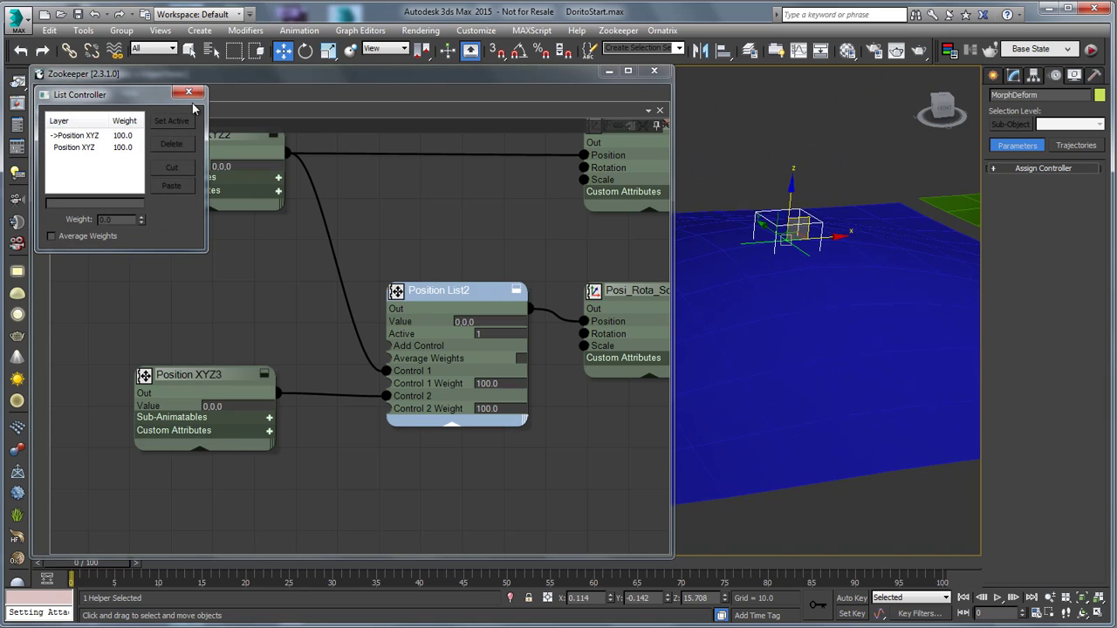
{"action": "left_click_drag", "start_coordinate": [133, 94], "coordinate": [300, 261]}
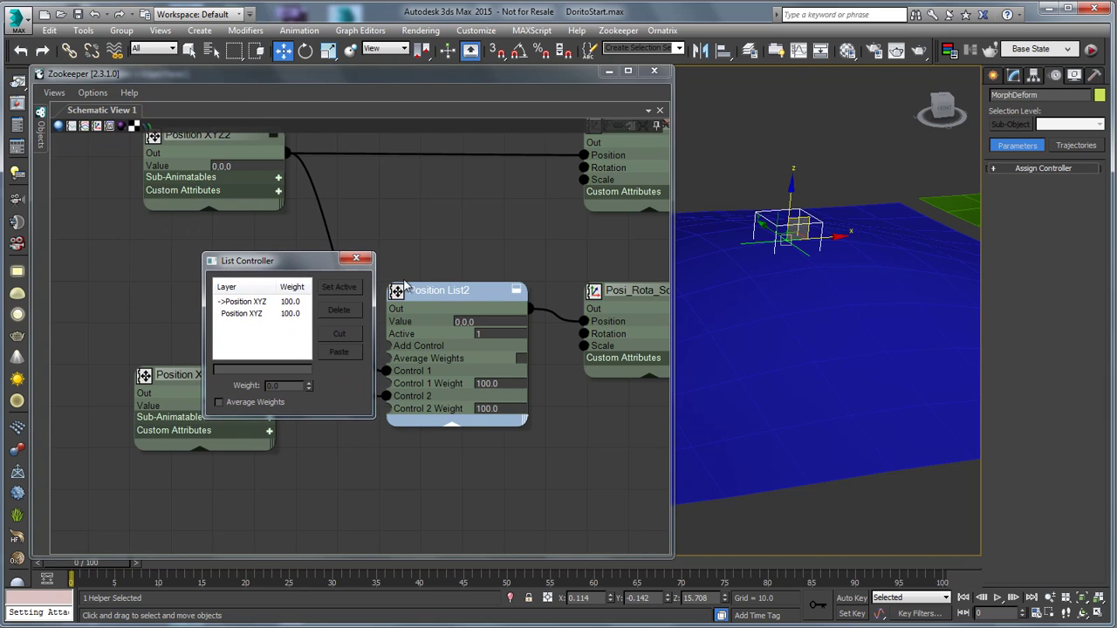
{"action": "left_click", "coordinate": [357, 260]}
Enable Average Weights on Position List2 and set its Control 2 Weight to -100
{"action": "middle_click_drag", "start_coordinate": [461, 240], "coordinate": [402, 300]}
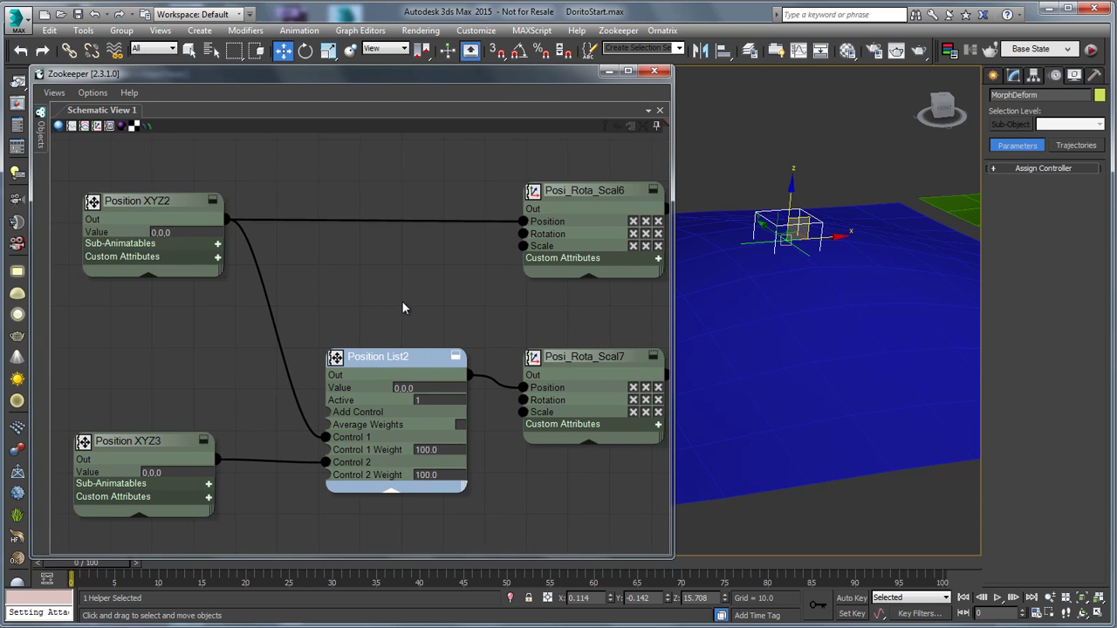
{"action": "left_click", "coordinate": [535, 195]}
{"action": "middle_click_drag", "start_coordinate": [516, 332], "coordinate": [213, 323]}
{"action": "scroll", "coordinate": [378, 277], "scroll_direction": "down", "scroll_amount": 2}
{"action": "middle_click_drag", "start_coordinate": [362, 293], "coordinate": [513, 288]}
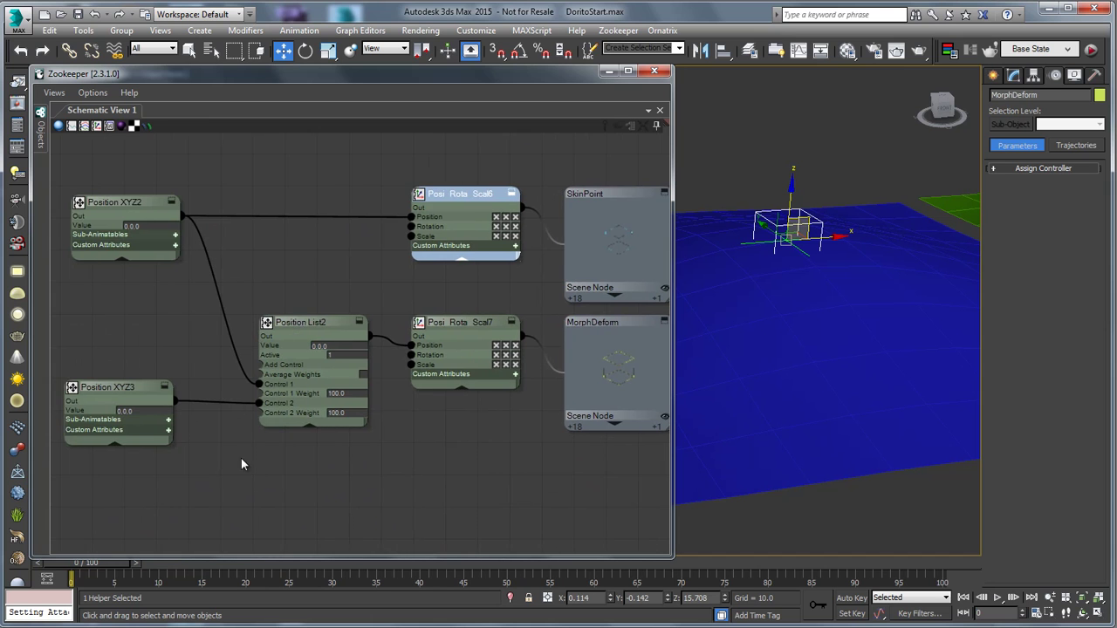
{"action": "scroll", "coordinate": [242, 454], "scroll_direction": "up", "scroll_amount": 2}
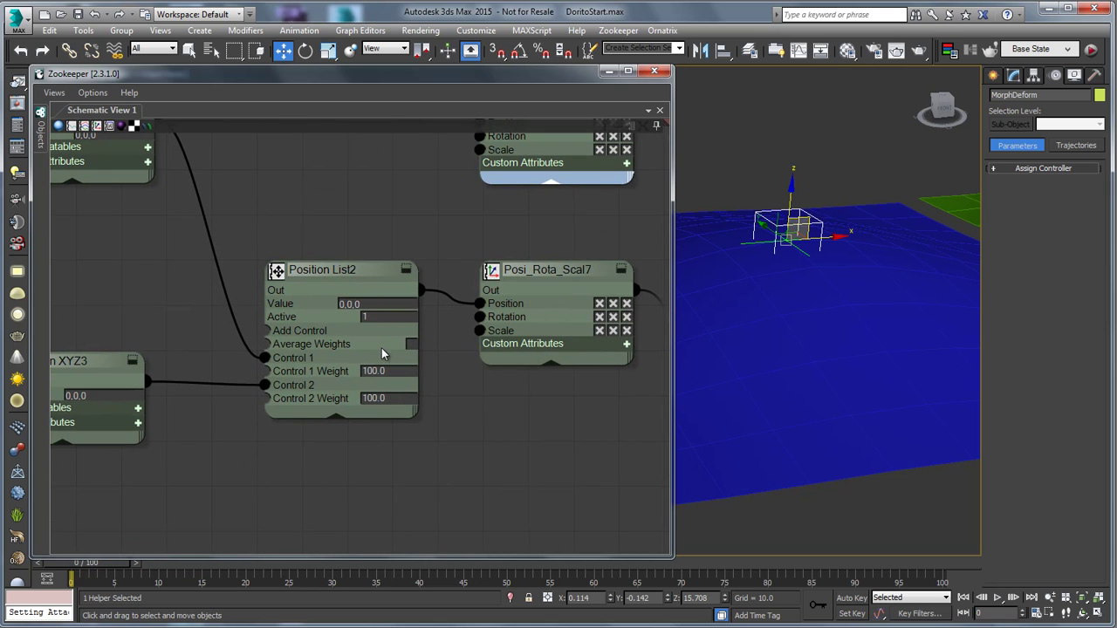
{"action": "left_click", "coordinate": [411, 344]}
{"action": "left_click", "coordinate": [396, 385]}
{"action": "left_click", "coordinate": [408, 385]}
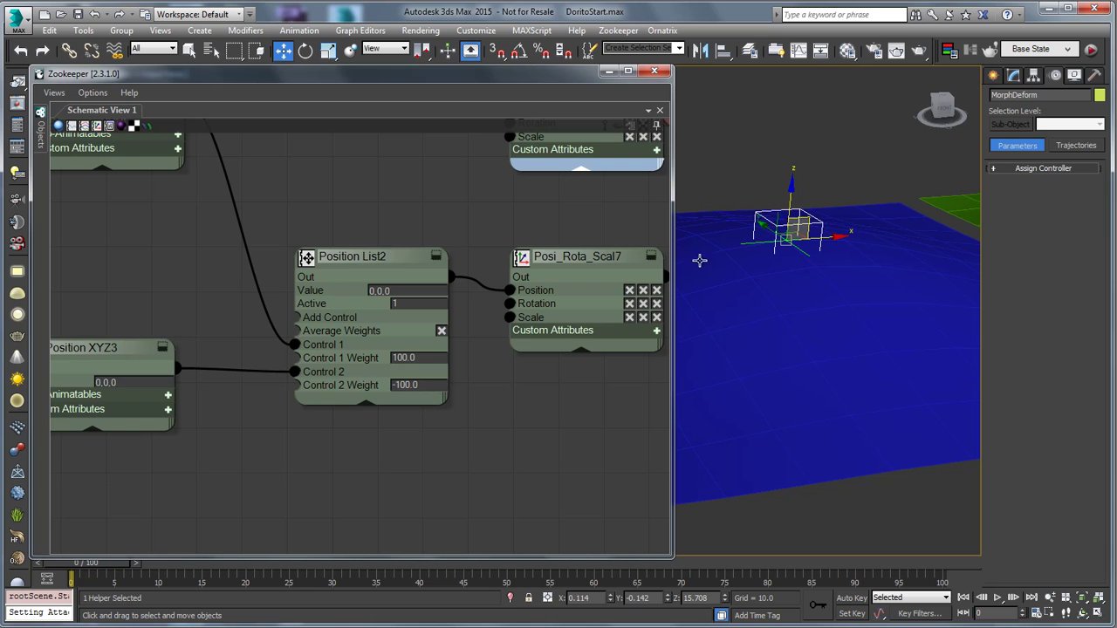
Test the averaged position list by moving MorphDeform upward in the viewport, undoing each move
{"action": "mouse_move", "coordinate": [810, 222]}
{"action": "left_mouse_down"}
{"action": "mouse_move", "coordinate": [807, 192]}
{"action": "mouse_move", "coordinate": [803, 254]}
{"action": "mouse_move", "coordinate": [707, 187]}
{"action": "mouse_move", "coordinate": [819, 96]}
{"action": "mouse_move", "coordinate": [877, 120]}
{"action": "mouse_move", "coordinate": [776, 277]}
{"action": "mouse_move", "coordinate": [798, 103]}
{"action": "mouse_move", "coordinate": [817, 203]}
{"action": "left_mouse_up"}
{"action": "key", "text": "ctrl+z"}
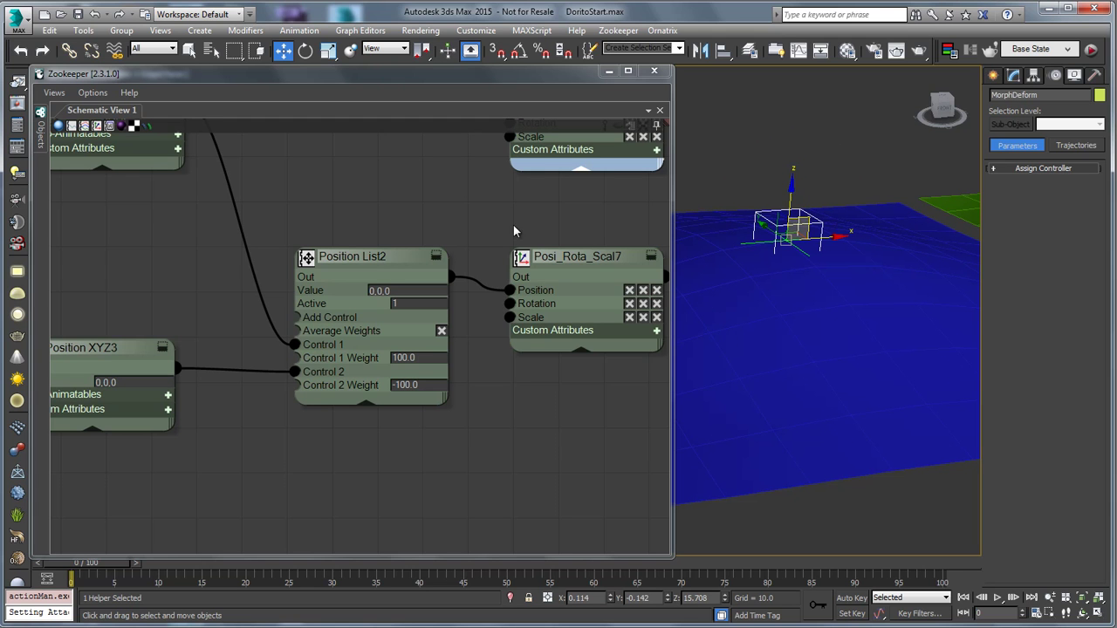
{"action": "scroll", "coordinate": [481, 353], "scroll_direction": "down", "scroll_amount": 5}
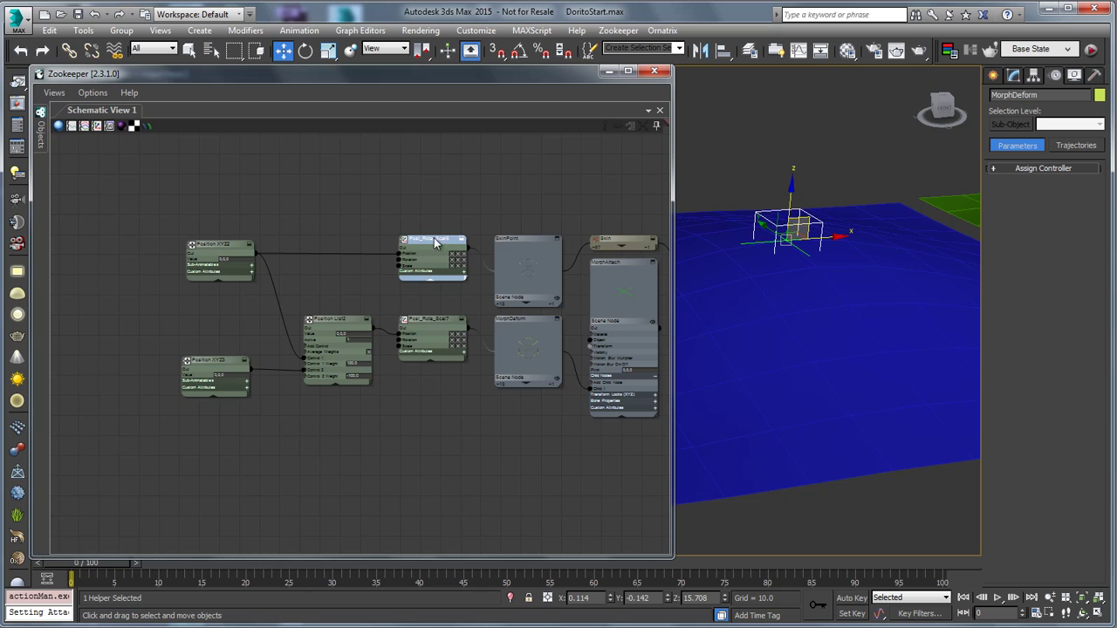
{"action": "left_click_drag", "start_coordinate": [205, 249], "coordinate": [202, 249]}
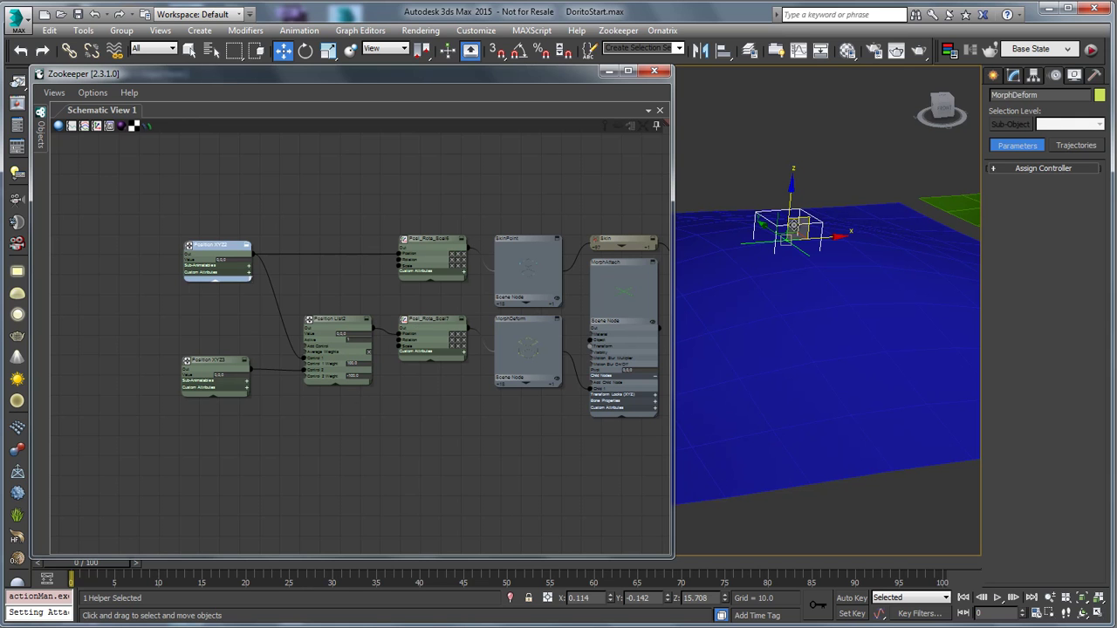
{"action": "left_click_drag", "start_coordinate": [807, 226], "coordinate": [807, 165]}
{"action": "key", "text": "ctrl+z"}
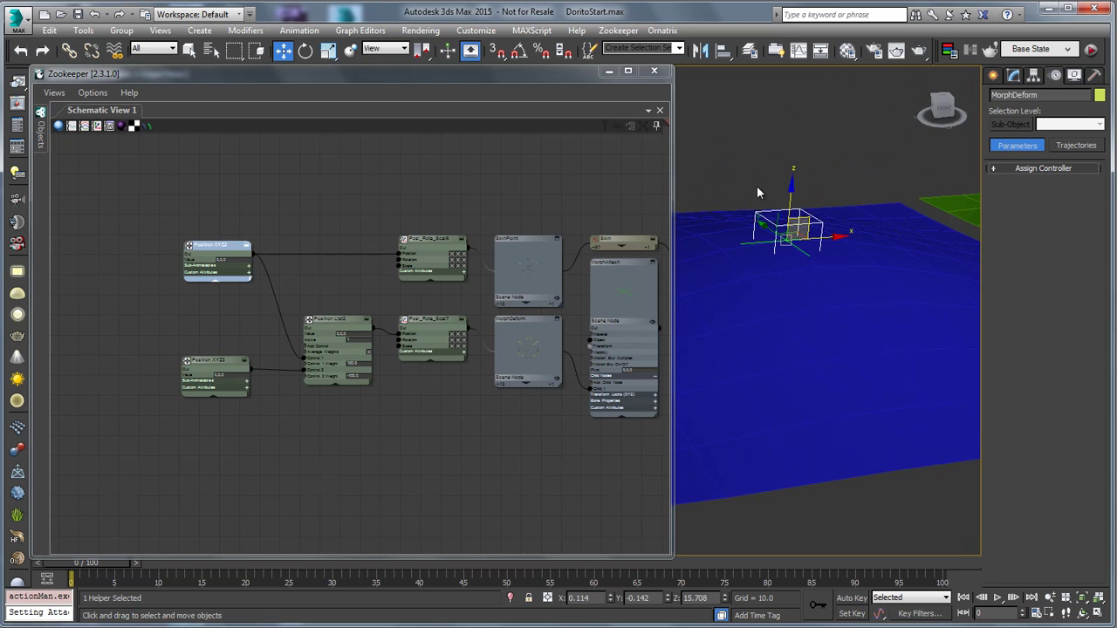
Set the BuldgeTarget morph weight on Morpher001 to 100
{"action": "middle_click_drag", "start_coordinate": [443, 316], "coordinate": [240, 315]}
{"action": "middle_click_drag", "start_coordinate": [583, 315], "coordinate": [409, 354]}
{"action": "scroll", "coordinate": [572, 323], "scroll_direction": "up", "scroll_amount": 5}
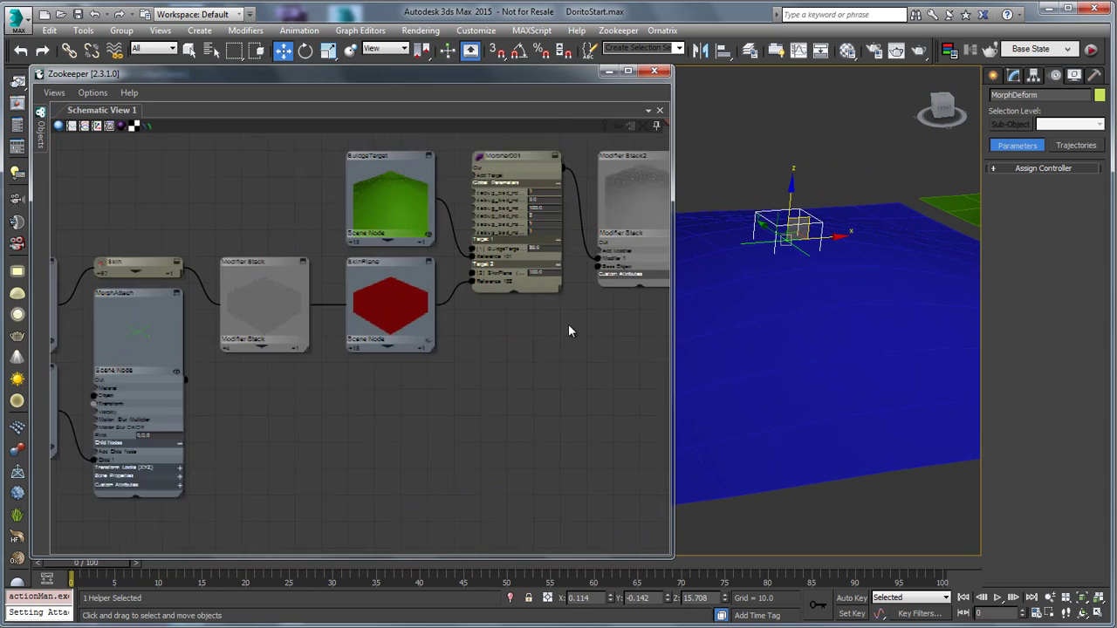
{"action": "middle_click_drag", "start_coordinate": [571, 250], "coordinate": [539, 301]}
{"action": "mouse_move", "coordinate": [518, 287]}
{"action": "left_mouse_down"}
{"action": "mouse_move", "coordinate": [514, 259]}
{"action": "mouse_move", "coordinate": [515, 274]}
{"action": "left_mouse_up"}
{"action": "double_click", "coordinate": [518, 285]}
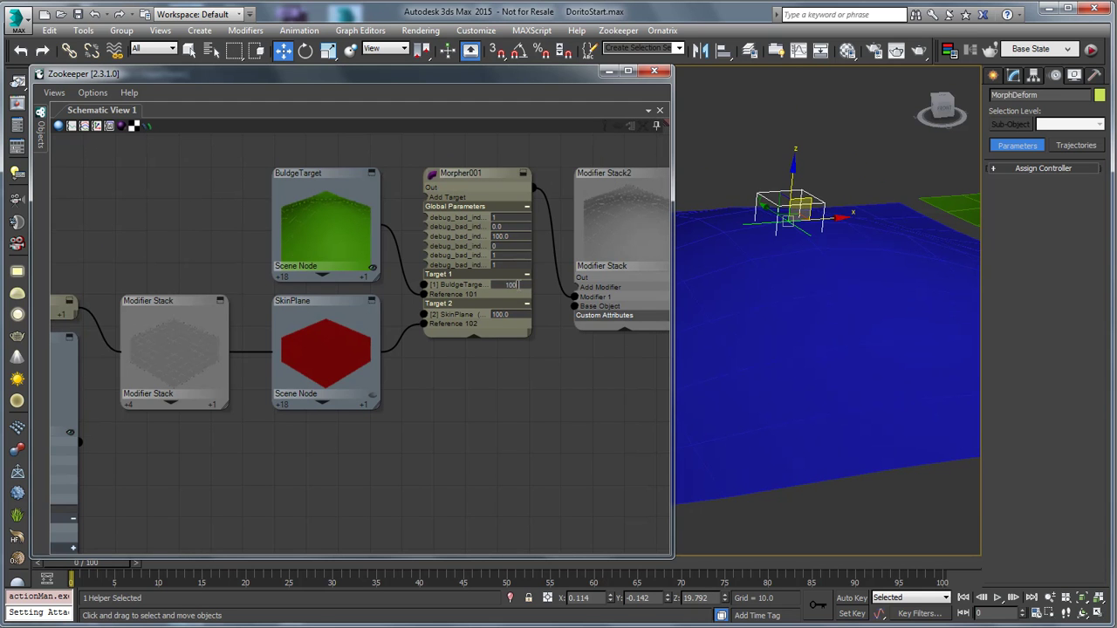
{"action": "type", "text": "100"}
{"action": "key", "text": "Return"}
Expose the rotation controller feeding SkinPoint's Posi_Rota_Scal6 and place its node between Position XYZ2 and Position List2
{"action": "scroll", "coordinate": [483, 381], "scroll_direction": "down", "scroll_amount": 4}
{"action": "middle_click_drag", "start_coordinate": [503, 430], "coordinate": [529, 373]}
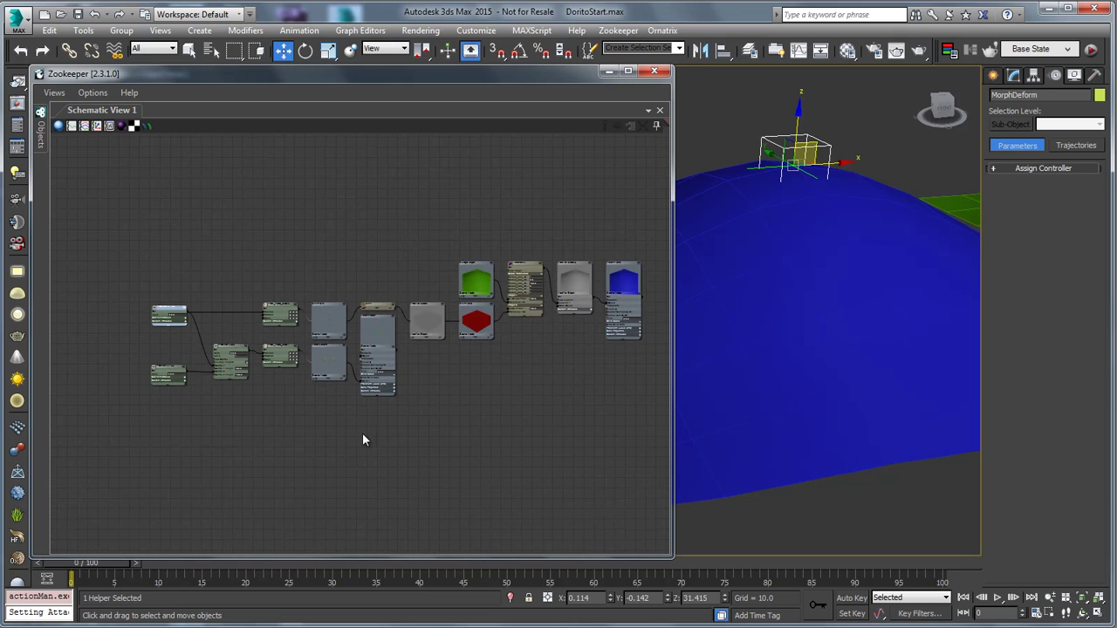
{"action": "scroll", "coordinate": [363, 441], "scroll_direction": "up", "scroll_amount": 5}
{"action": "middle_click_drag", "start_coordinate": [223, 334], "coordinate": [524, 500]}
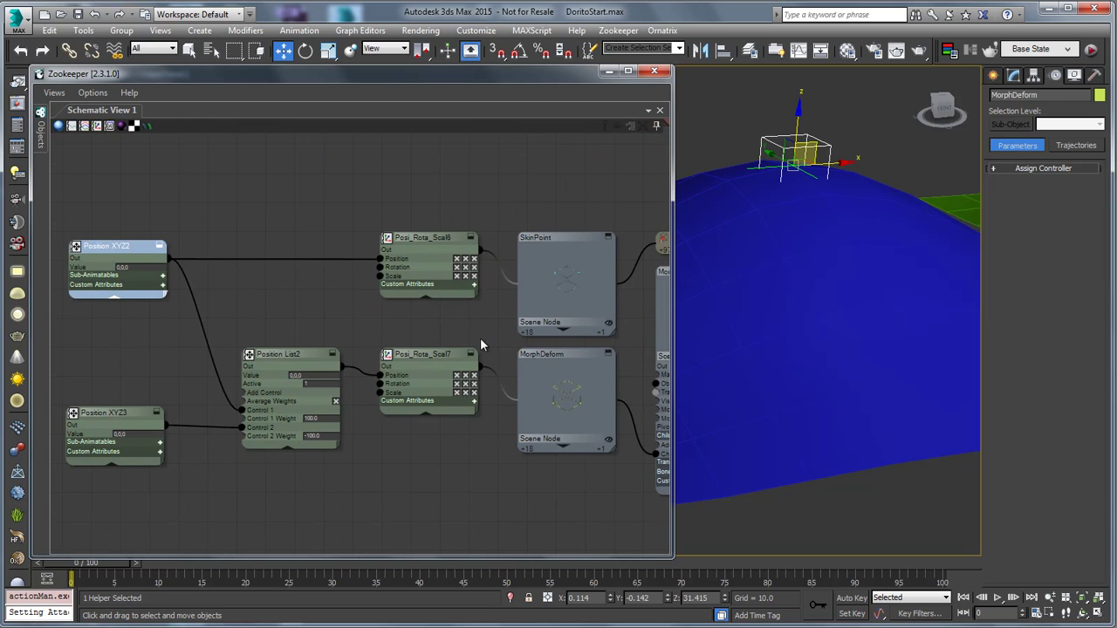
{"action": "middle_click_drag", "start_coordinate": [480, 343], "coordinate": [570, 334]}
{"action": "left_click_drag", "start_coordinate": [483, 272], "coordinate": [334, 278]}
{"action": "middle_click_drag", "start_coordinate": [482, 339], "coordinate": [515, 320]}
{"action": "left_click_drag", "start_coordinate": [427, 252], "coordinate": [415, 238]}
{"action": "scroll", "coordinate": [436, 262], "scroll_direction": "up", "scroll_amount": 2}
{"action": "middle_click_drag", "start_coordinate": [443, 270], "coordinate": [496, 234]}
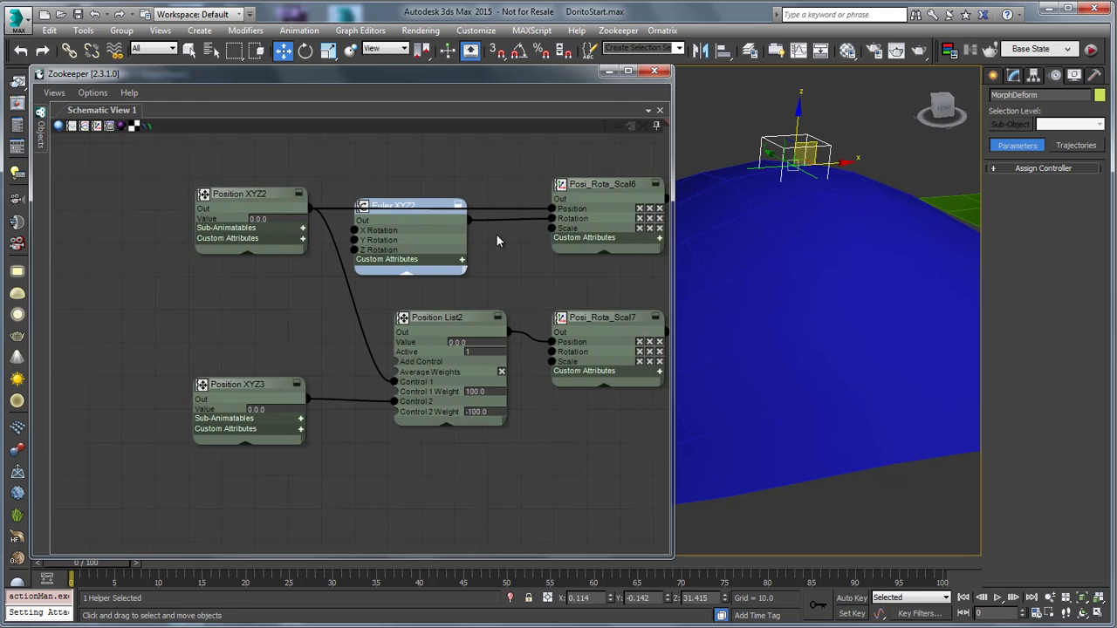
{"action": "scroll", "coordinate": [437, 253], "scroll_direction": "down", "scroll_amount": 2}
{"action": "mouse_move", "coordinate": [395, 214]}
{"action": "left_mouse_down"}
{"action": "mouse_move", "coordinate": [406, 258]}
{"action": "mouse_move", "coordinate": [393, 232]}
{"action": "left_mouse_up"}
Test-rotate MorphDeform with the Rotate tool and undo the rotation
{"action": "right_click", "coordinate": [795, 160]}
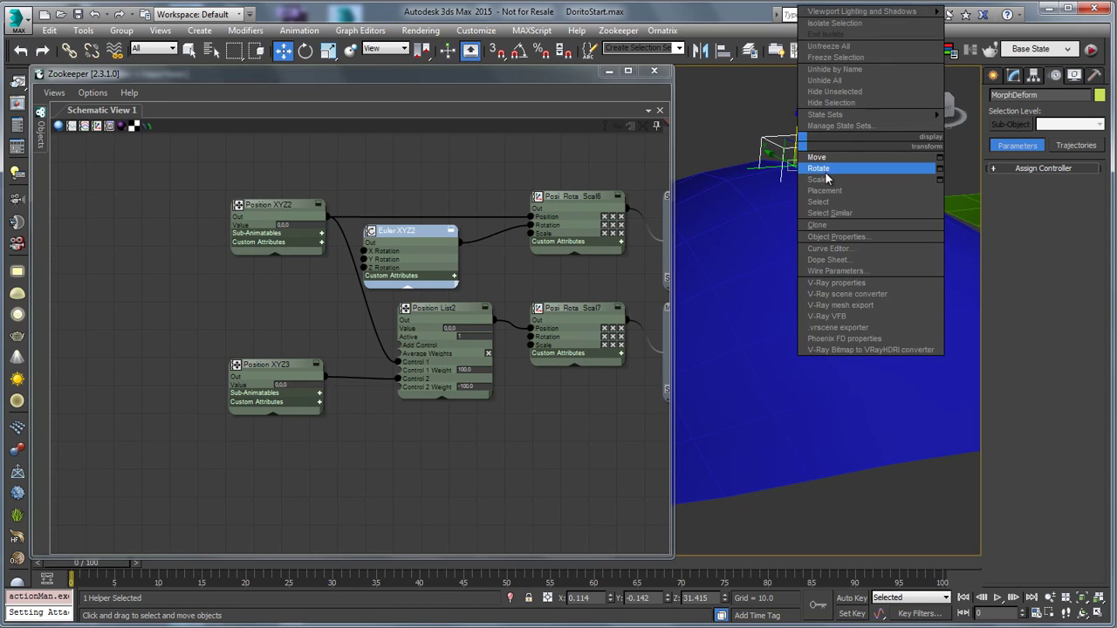
{"action": "left_click", "coordinate": [820, 168]}
{"action": "mouse_move", "coordinate": [759, 134]}
{"action": "left_mouse_down"}
{"action": "mouse_move", "coordinate": [779, 103]}
{"action": "mouse_move", "coordinate": [768, 130]}
{"action": "left_mouse_up"}
{"action": "key", "text": "ctrl+z"}
Connect the Euler XYZ2 output to the Rotation input of MorphDeform's Posi_Rota_Scal7, and test-rotate MorphDeform, cancelling the rotation
{"action": "middle_click_drag", "start_coordinate": [452, 284], "coordinate": [386, 259]}
{"action": "left_click_drag", "start_coordinate": [393, 217], "coordinate": [469, 320]}
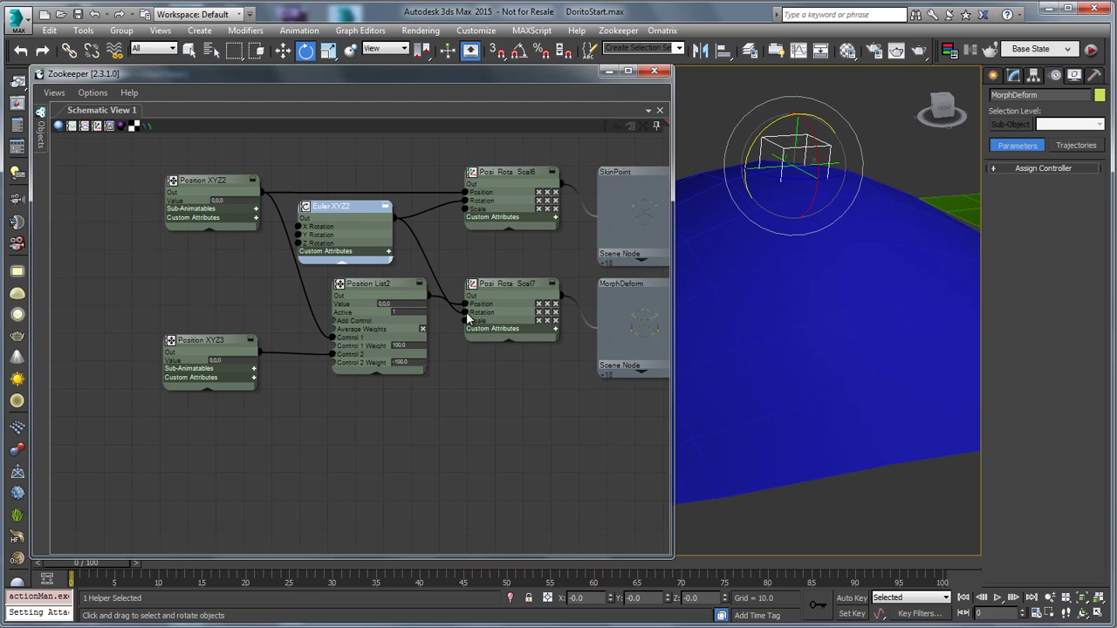
{"action": "mouse_move", "coordinate": [337, 207]}
{"action": "left_mouse_down"}
{"action": "mouse_move", "coordinate": [336, 132]}
{"action": "mouse_move", "coordinate": [344, 209]}
{"action": "mouse_move", "coordinate": [357, 212]}
{"action": "left_mouse_up"}
{"action": "left_click_drag", "start_coordinate": [759, 144], "coordinate": [796, 147]}
{"action": "right_click", "coordinate": [796, 147]}
Select all the position, rotation and transform controller nodes feeding SkinPoint and MorphDeform, and collapse them
{"action": "scroll", "coordinate": [464, 339], "scroll_direction": "down", "scroll_amount": 2}
{"action": "middle_click_drag", "start_coordinate": [478, 361], "coordinate": [371, 363]}
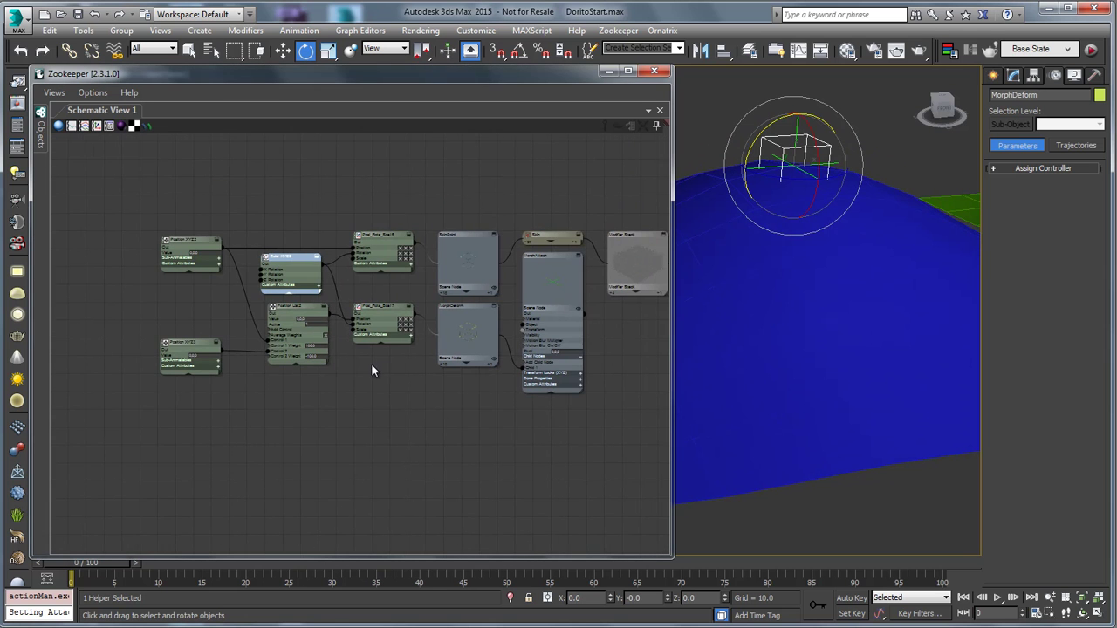
{"action": "scroll", "coordinate": [340, 404], "scroll_direction": "up", "scroll_amount": 1}
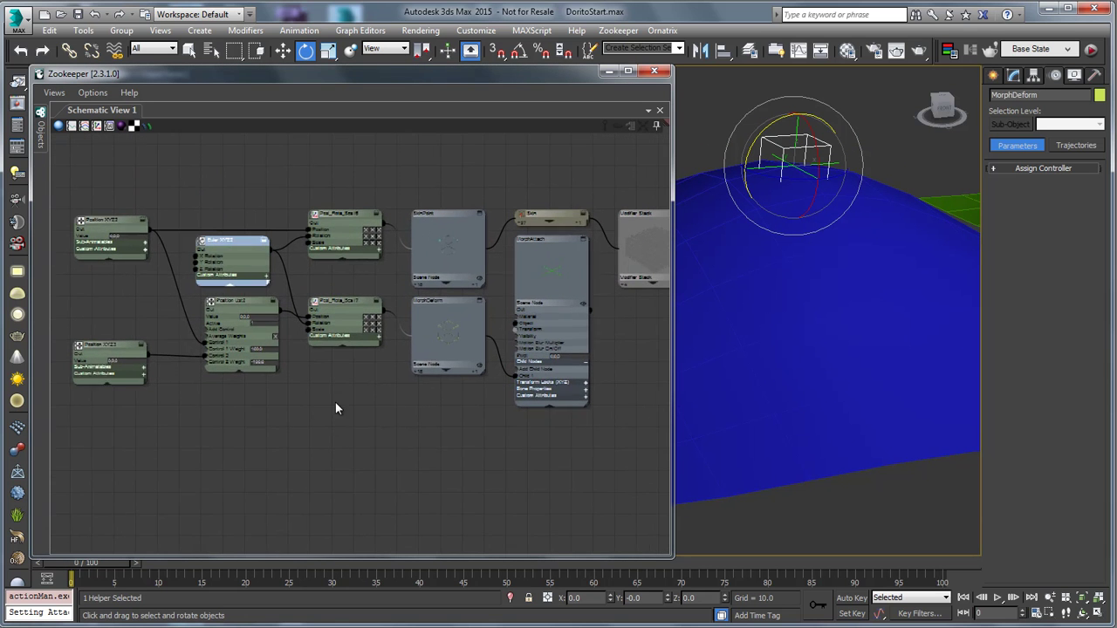
{"action": "left_click_drag", "start_coordinate": [343, 406], "coordinate": [83, 180]}
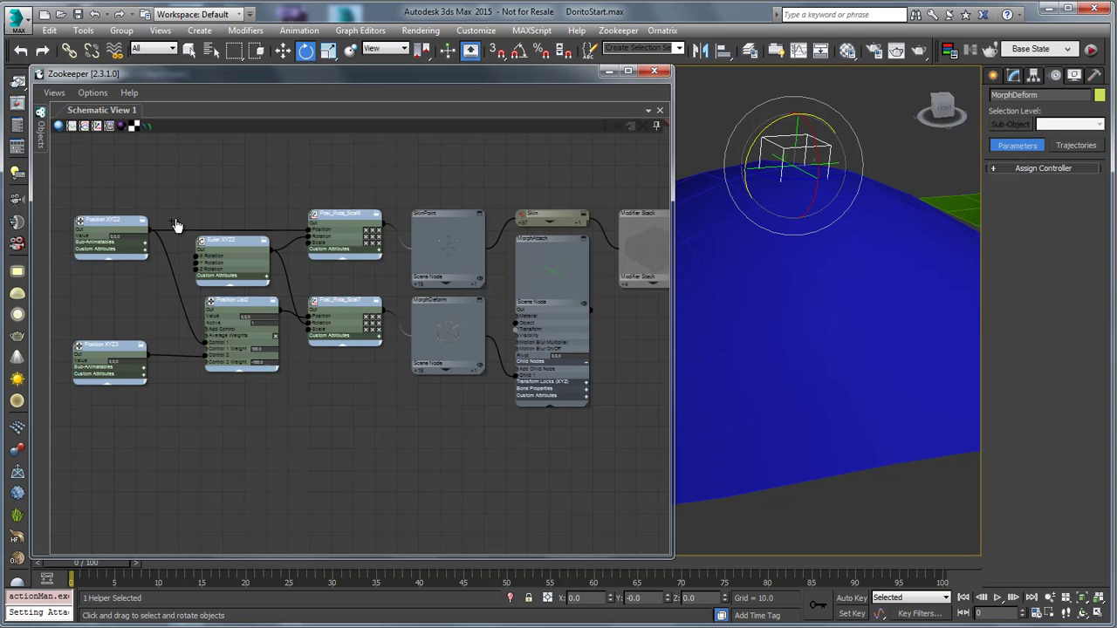
{"action": "left_click", "coordinate": [342, 346]}
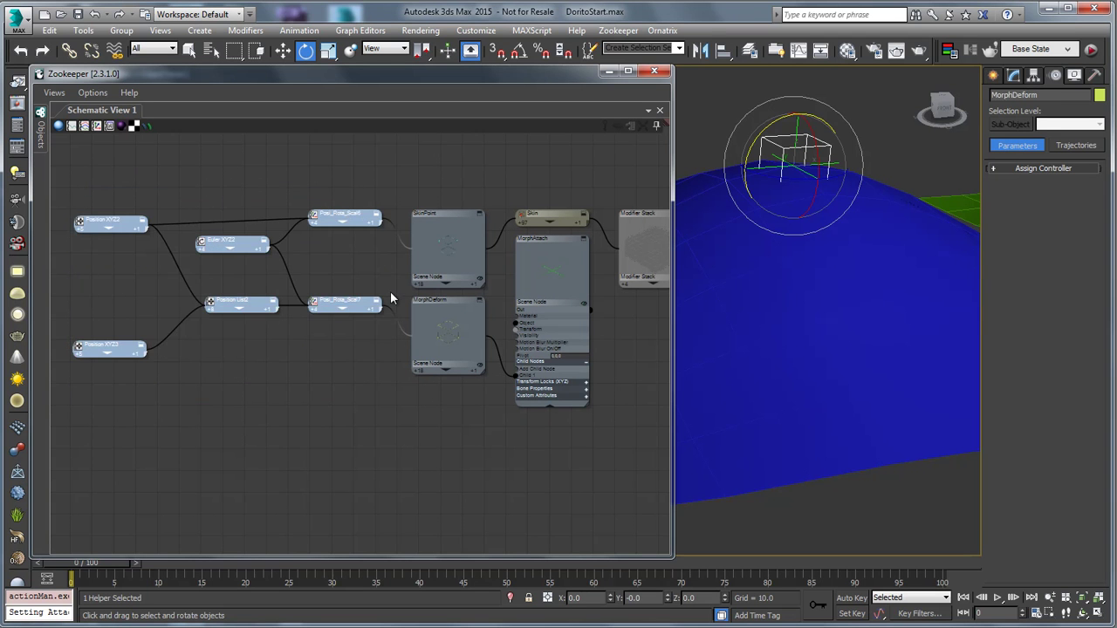
Move the Position XYZ2 and Position XYZ3 nodes closer to the Euler XYZ2 and Position List2 nodes to tidy the controller layout
{"action": "middle_click_drag", "start_coordinate": [391, 292], "coordinate": [430, 308]}
{"action": "left_click", "coordinate": [373, 274]}
{"action": "left_click_drag", "start_coordinate": [130, 244], "coordinate": [155, 237]}
{"action": "left_click_drag", "start_coordinate": [145, 367], "coordinate": [162, 345]}
{"action": "left_click", "coordinate": [387, 361]}
{"action": "middle_click_drag", "start_coordinate": [367, 359], "coordinate": [422, 359]}
{"action": "left_click_drag", "start_coordinate": [219, 343], "coordinate": [228, 343]}
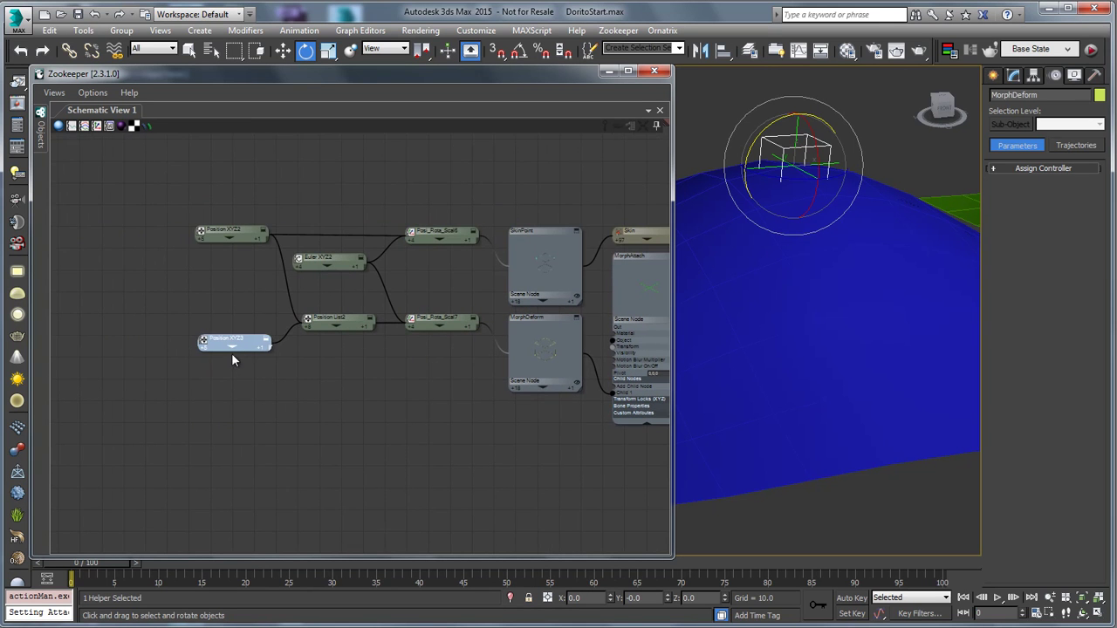
Check the Position XYZ3 node's parameters, and expand the Position List2 node to show its control inputs and weights
{"action": "left_click", "coordinate": [233, 347]}
{"action": "left_click", "coordinate": [235, 375]}
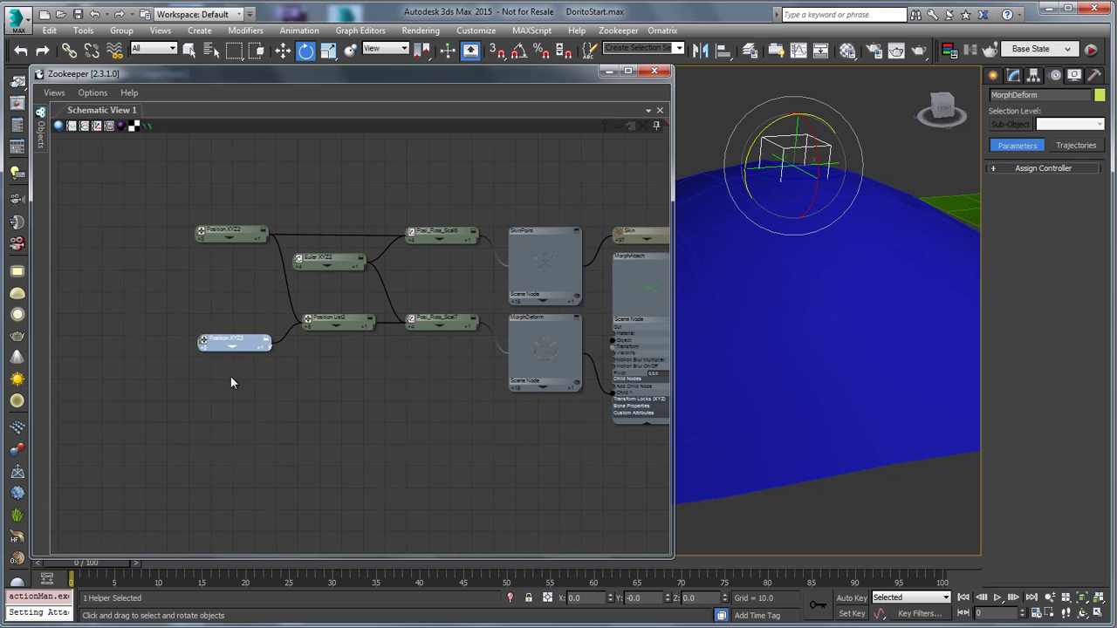
{"action": "left_click", "coordinate": [336, 324]}
{"action": "middle_click_drag", "start_coordinate": [416, 373], "coordinate": [390, 356]}
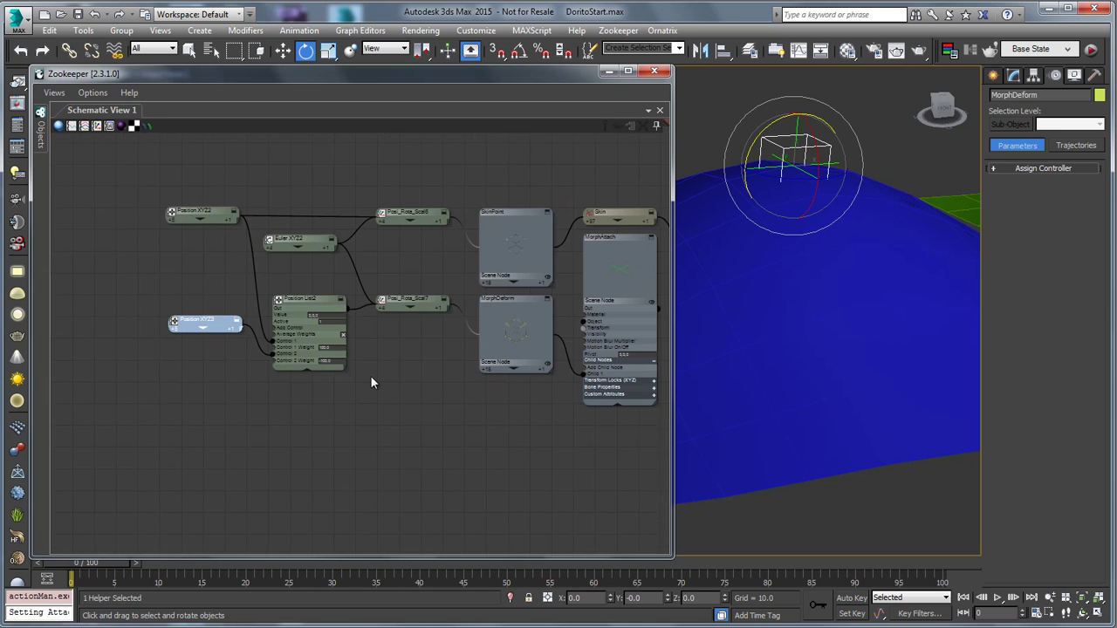
{"action": "scroll", "coordinate": [370, 375], "scroll_direction": "up", "scroll_amount": 3}
{"action": "middle_click_drag", "start_coordinate": [457, 329], "coordinate": [349, 405]}
{"action": "scroll", "coordinate": [349, 405], "scroll_direction": "down", "scroll_amount": 2}
Collapse the SkinPoint, MorphDeform and MorphAttach nodes to their compact form
{"action": "left_click_drag", "start_coordinate": [370, 480], "coordinate": [378, 224]}
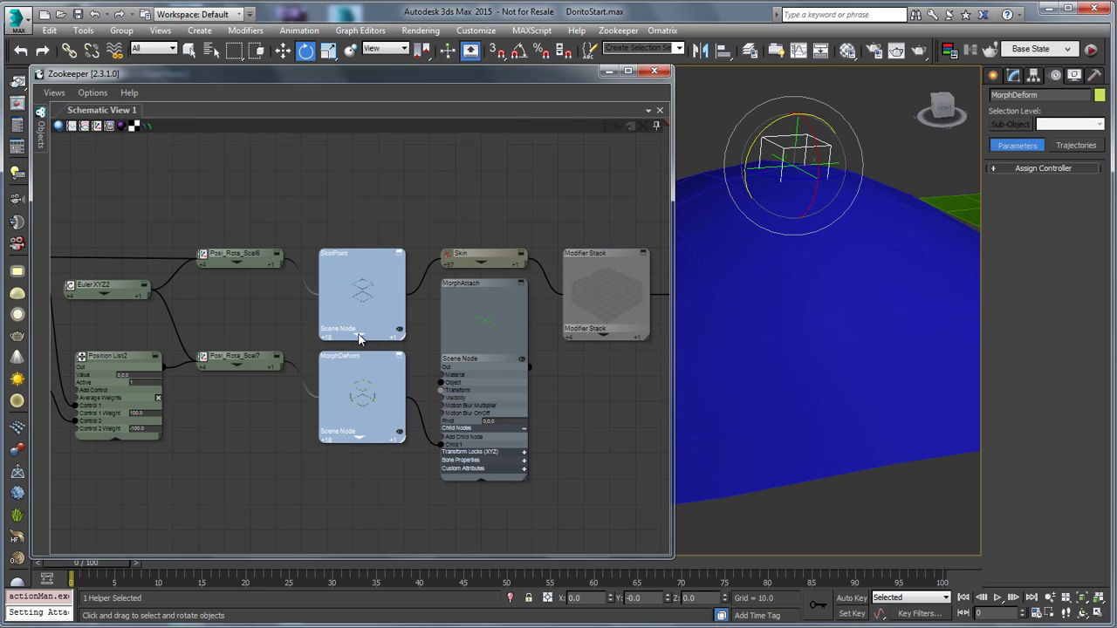
{"action": "left_click", "coordinate": [399, 253]}
{"action": "middle_click_drag", "start_coordinate": [586, 366], "coordinate": [485, 344]}
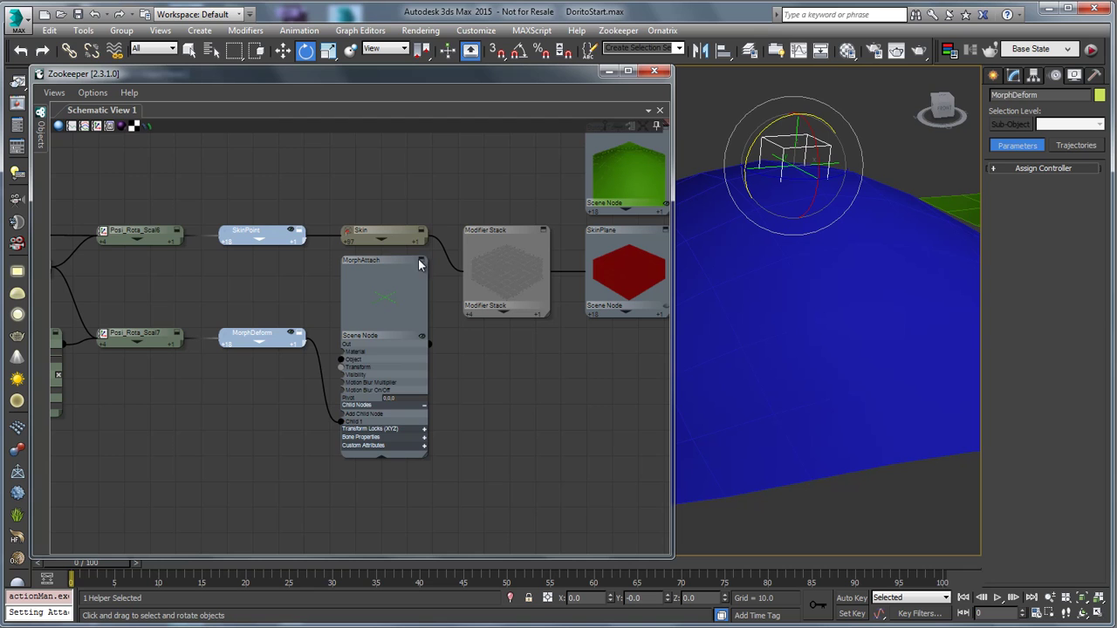
{"action": "left_click", "coordinate": [420, 261]}
{"action": "left_click", "coordinate": [384, 384]}
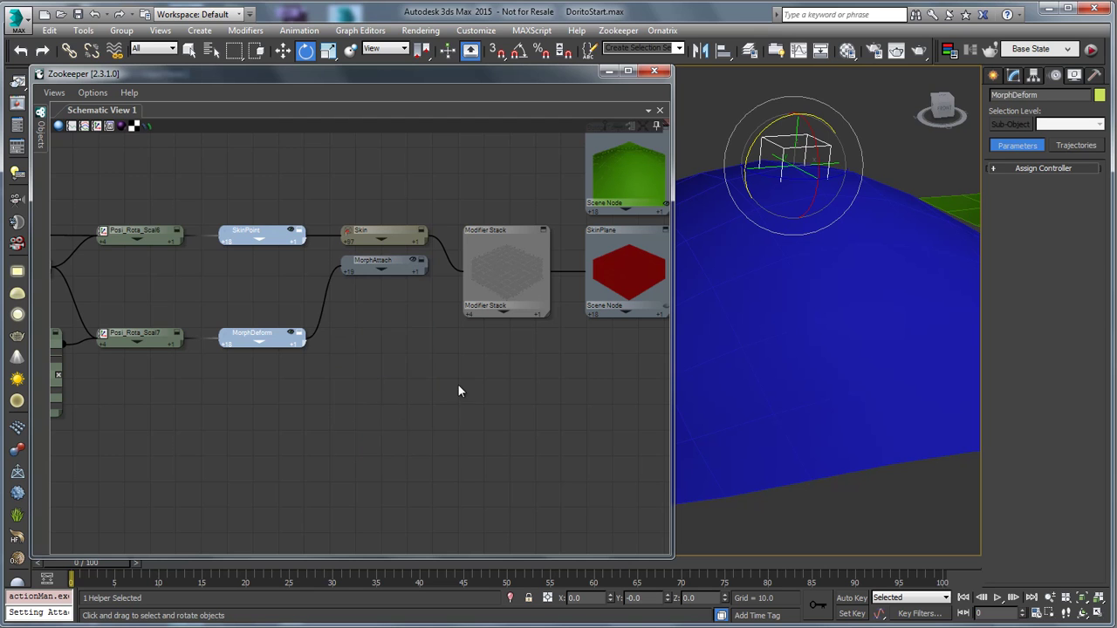
Check the parameters of the Modifier Stack node between Skin and SkinPlane, and collapse the node to its compact form
{"action": "middle_click_drag", "start_coordinate": [459, 385], "coordinate": [347, 412]}
{"action": "left_click", "coordinate": [329, 341]}
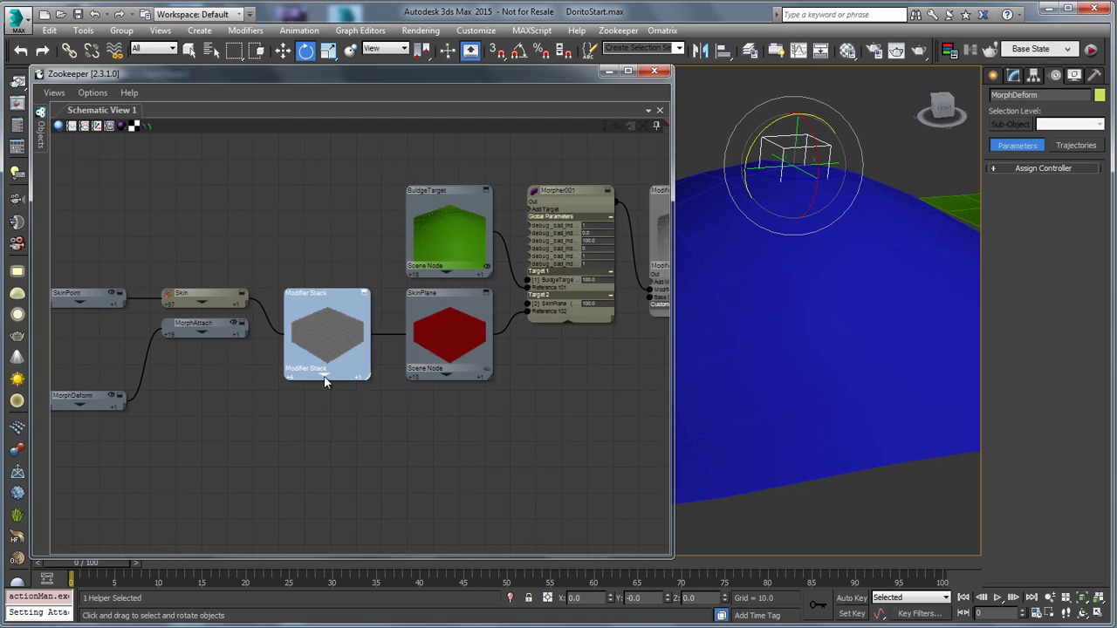
{"action": "left_click", "coordinate": [325, 379]}
{"action": "left_click", "coordinate": [327, 419]}
{"action": "middle_click_drag", "start_coordinate": [433, 426], "coordinate": [351, 457]}
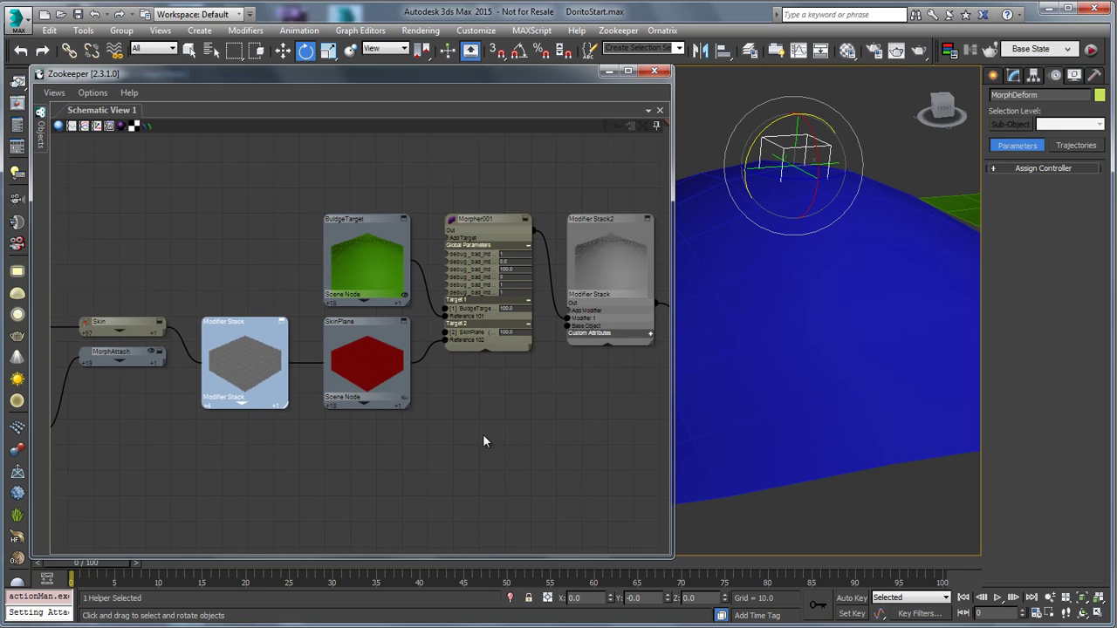
{"action": "left_click", "coordinate": [282, 324]}
{"action": "scroll", "coordinate": [442, 395], "scroll_direction": "down", "scroll_amount": 3}
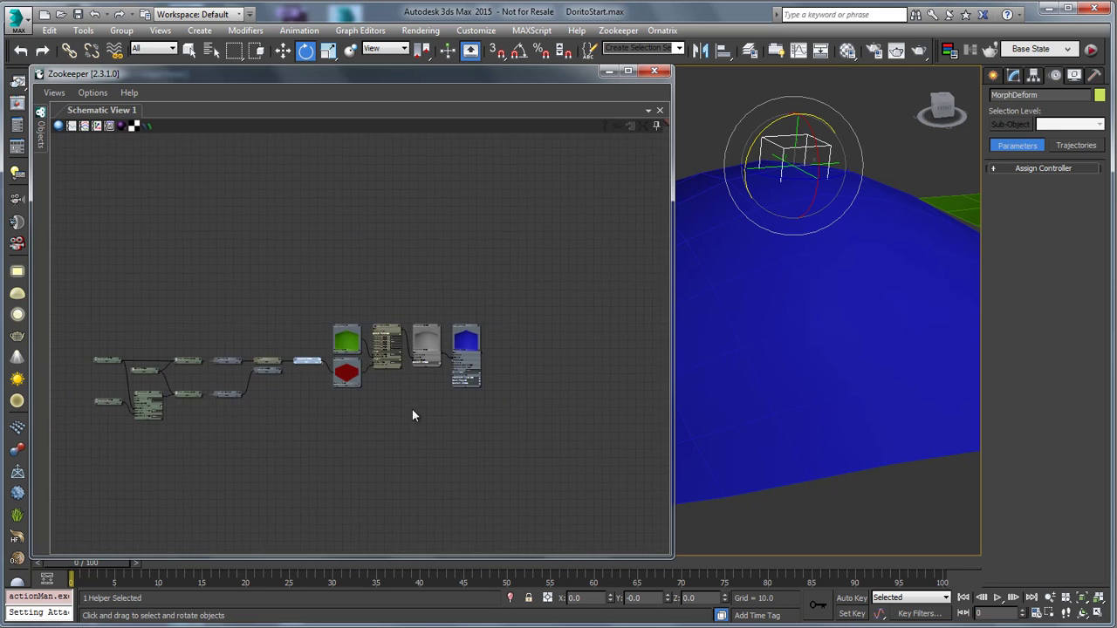
Fold away the Global Parameters section of the Morpher001 node
{"action": "scroll", "coordinate": [419, 340], "scroll_direction": "up", "scroll_amount": 4}
{"action": "mouse_move", "coordinate": [393, 357]}
{"action": "left_mouse_down"}
{"action": "mouse_move", "coordinate": [413, 392]}
{"action": "mouse_move", "coordinate": [425, 379]}
{"action": "mouse_move", "coordinate": [391, 373]}
{"action": "left_mouse_up"}
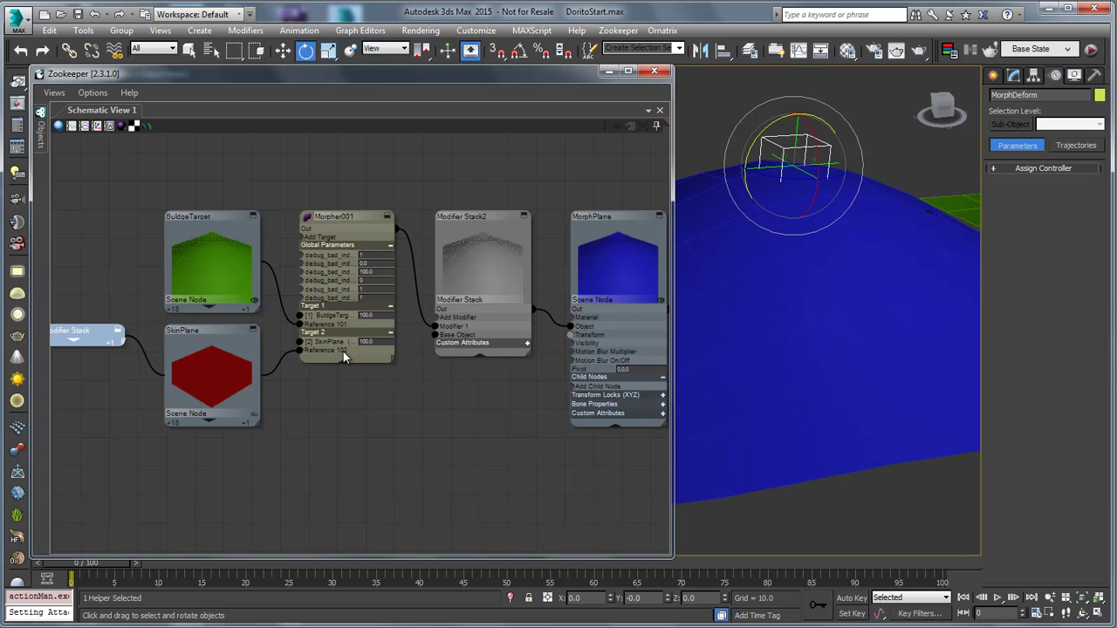
{"action": "left_click", "coordinate": [389, 247]}
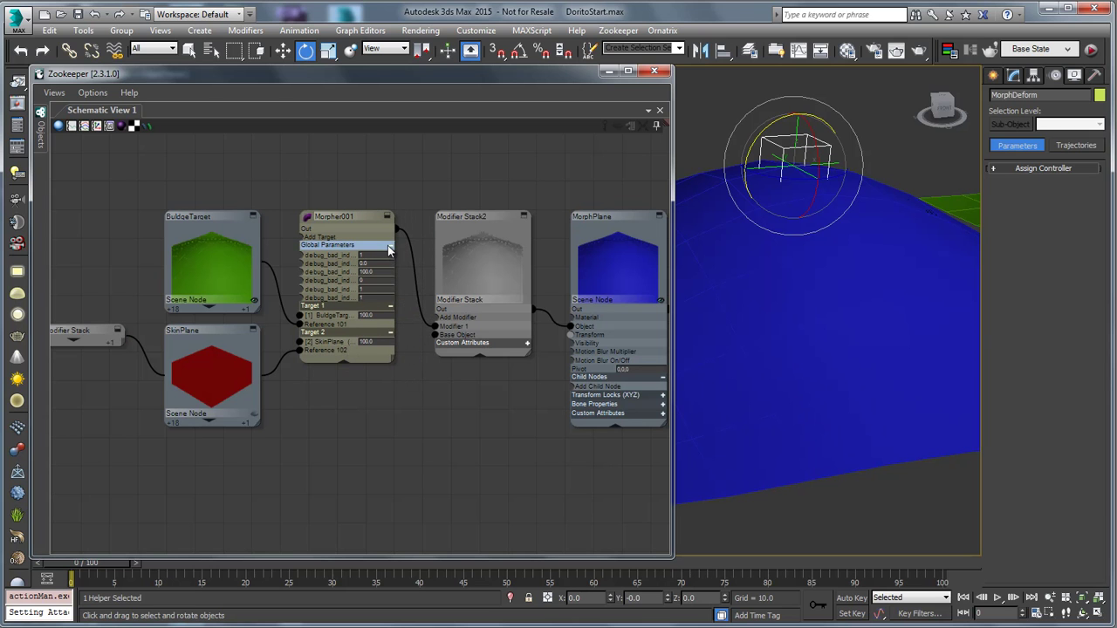
{"action": "left_click", "coordinate": [389, 246]}
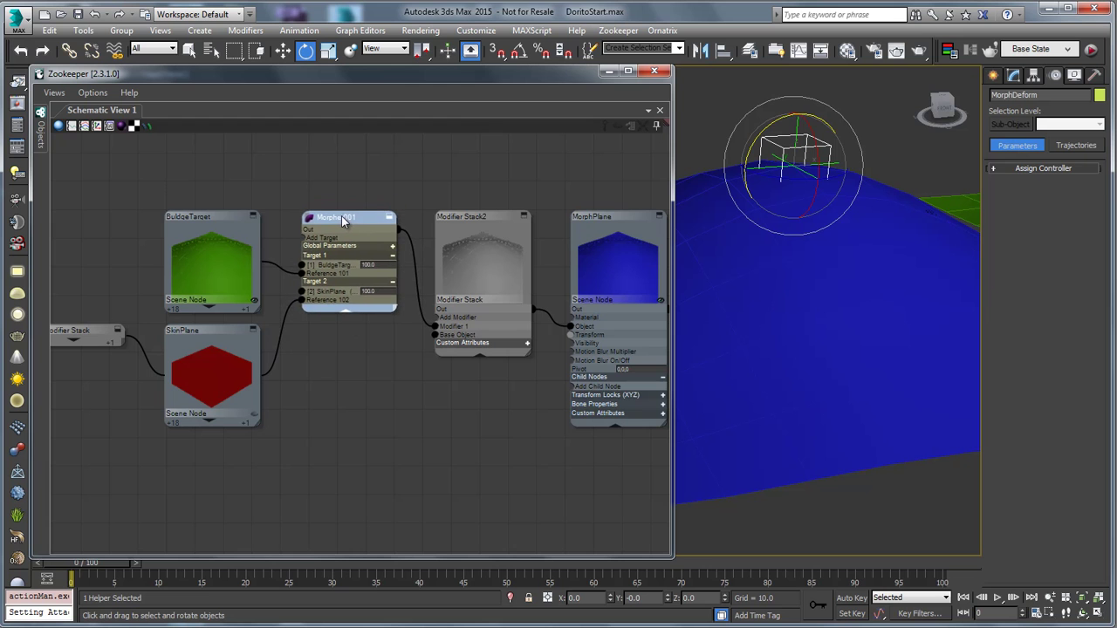
Review the tidied node network from the position and rotation controllers through to the Morpher001 and MorphPlane nodes
{"action": "scroll", "coordinate": [460, 310], "scroll_direction": "down", "scroll_amount": 5}
{"action": "scroll", "coordinate": [488, 349], "scroll_direction": "up", "scroll_amount": 5}
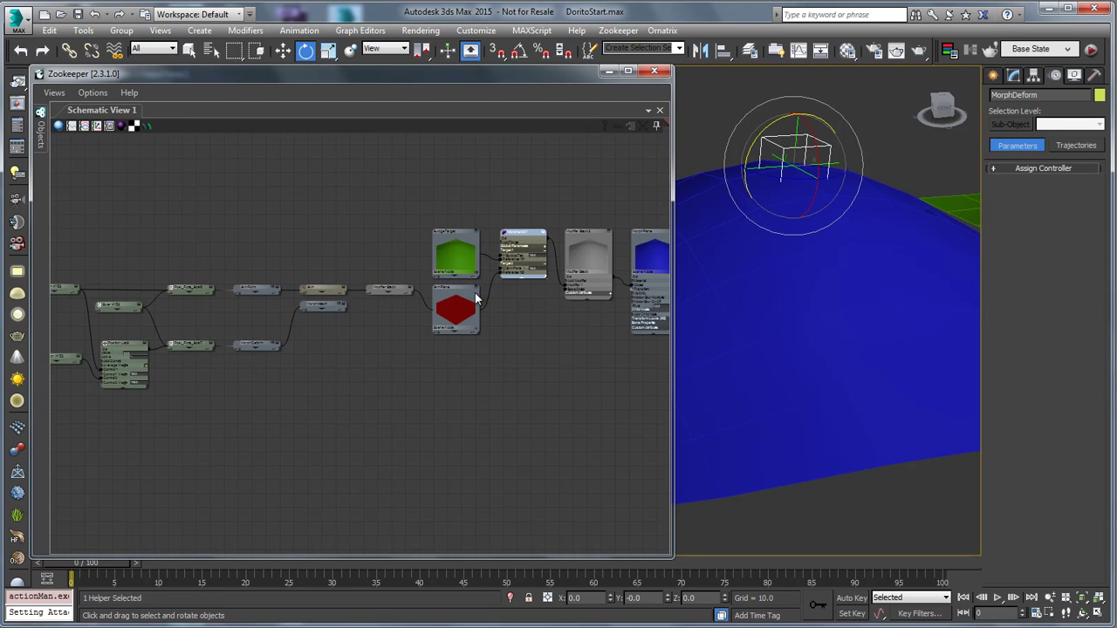
{"action": "scroll", "coordinate": [475, 292], "scroll_direction": "up", "scroll_amount": 5}
{"action": "middle_click_drag", "start_coordinate": [261, 282], "coordinate": [183, 294]}
{"action": "scroll", "coordinate": [411, 302], "scroll_direction": "down", "scroll_amount": 3}
{"action": "scroll", "coordinate": [410, 332], "scroll_direction": "down", "scroll_amount": 1}
{"action": "middle_click_drag", "start_coordinate": [445, 327], "coordinate": [470, 331]}
{"action": "scroll", "coordinate": [390, 340], "scroll_direction": "up", "scroll_amount": 2}
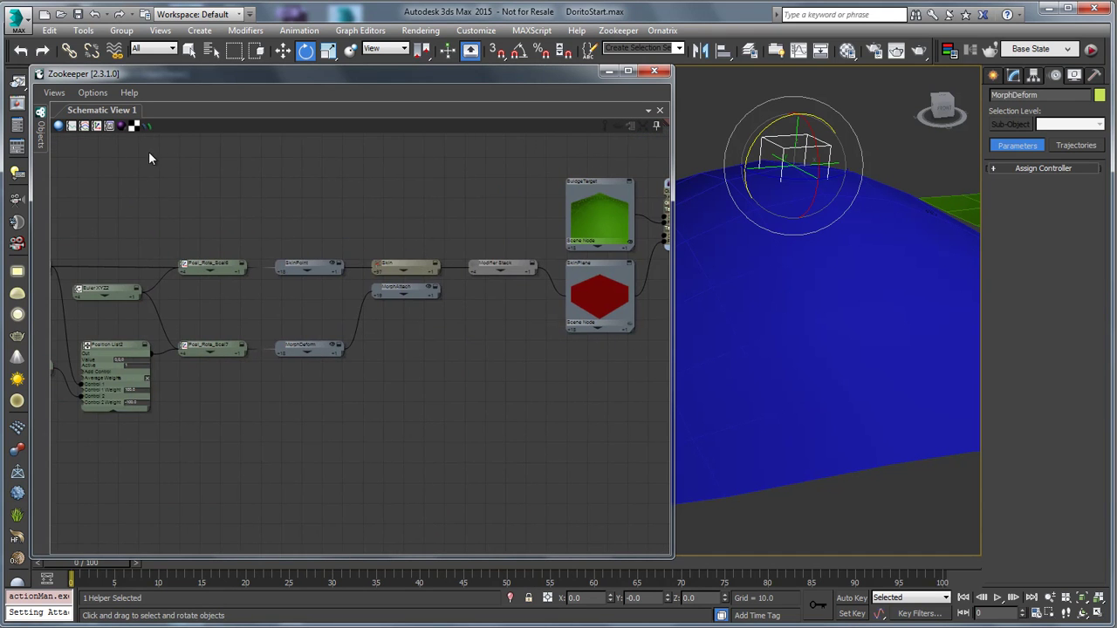
Rename the current schematic view as SkinSetup
{"action": "double_click", "coordinate": [107, 111]}
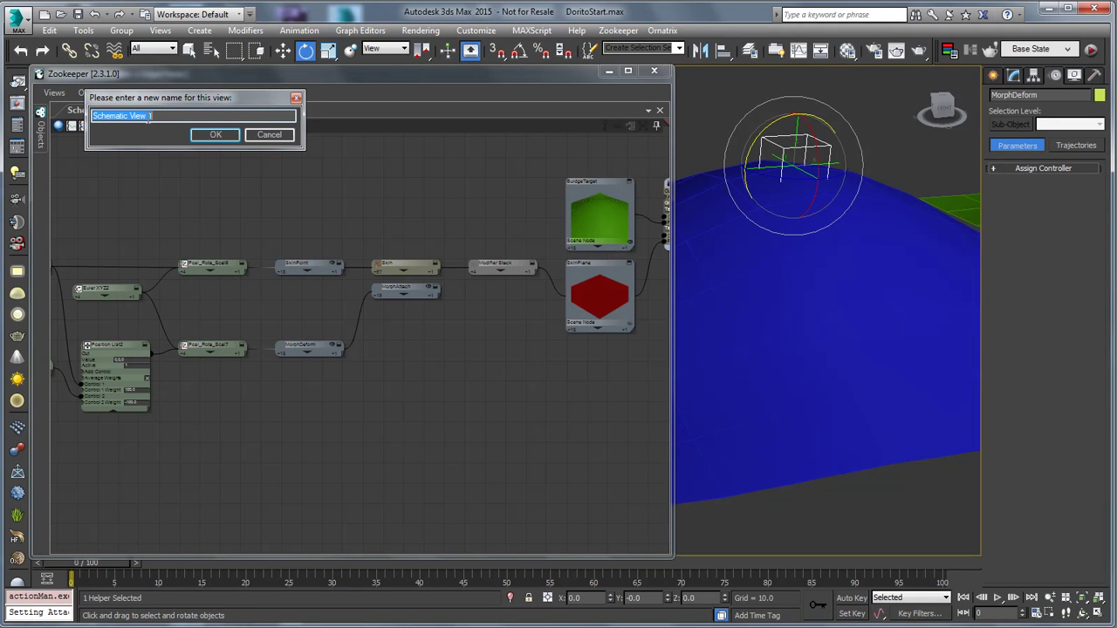
{"action": "type", "text": "K"}
{"action": "type", "text": "SkinSet"}
{"action": "type", "text": "up"}
{"action": "key", "text": "Return"}
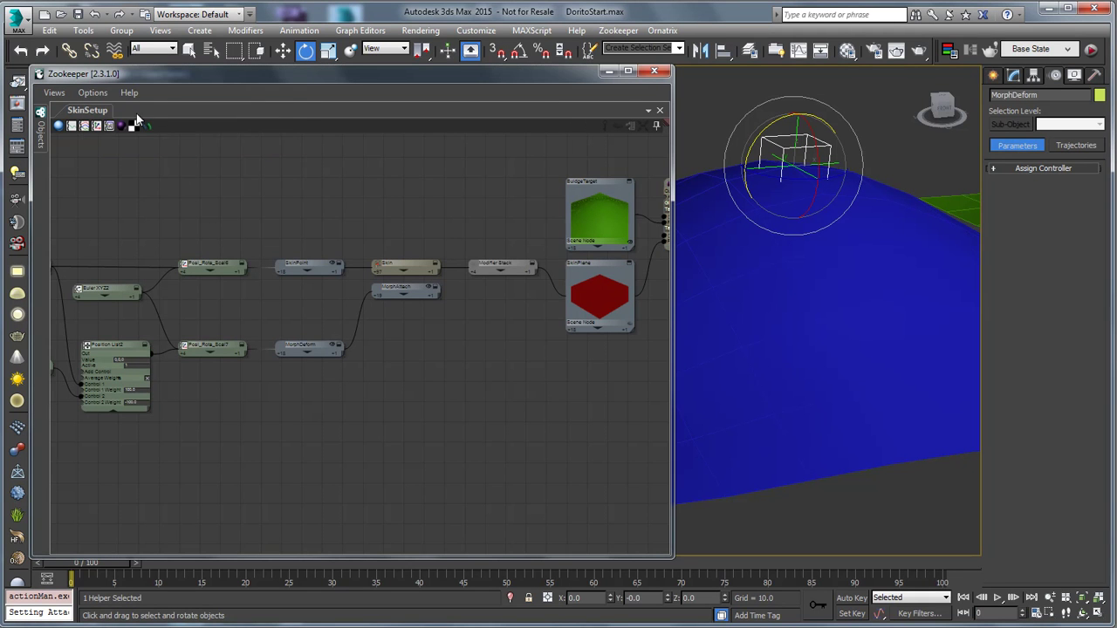
Add a new schematic view alongside SkinSetup
{"action": "right_click", "coordinate": [140, 108]}
{"action": "left_click", "coordinate": [231, 117]}
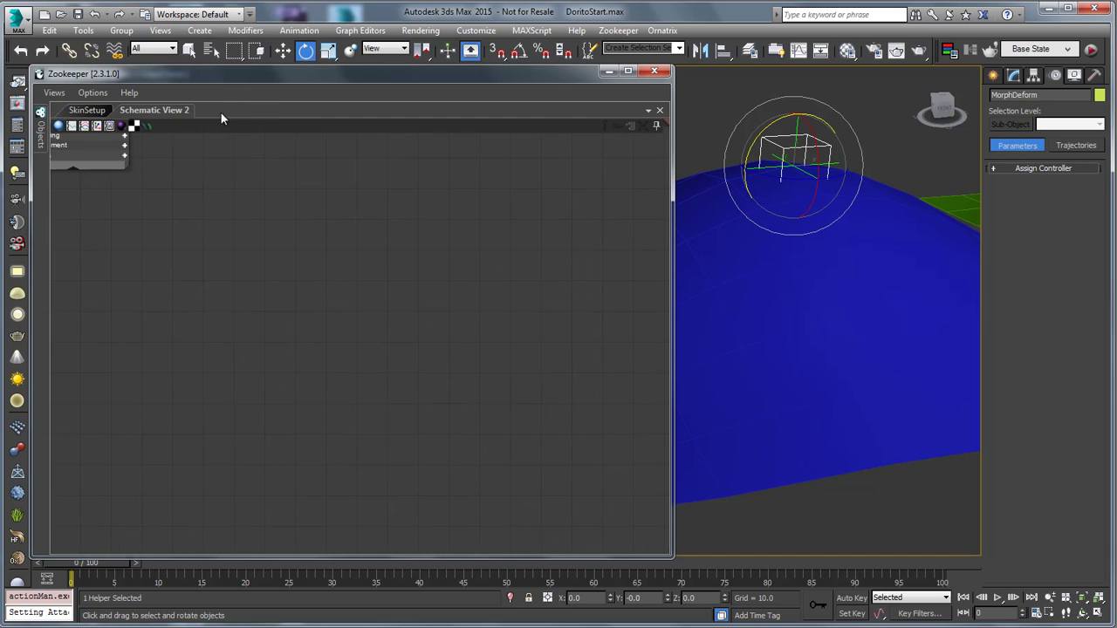
{"action": "middle_click_drag", "start_coordinate": [194, 218], "coordinate": [449, 341]}
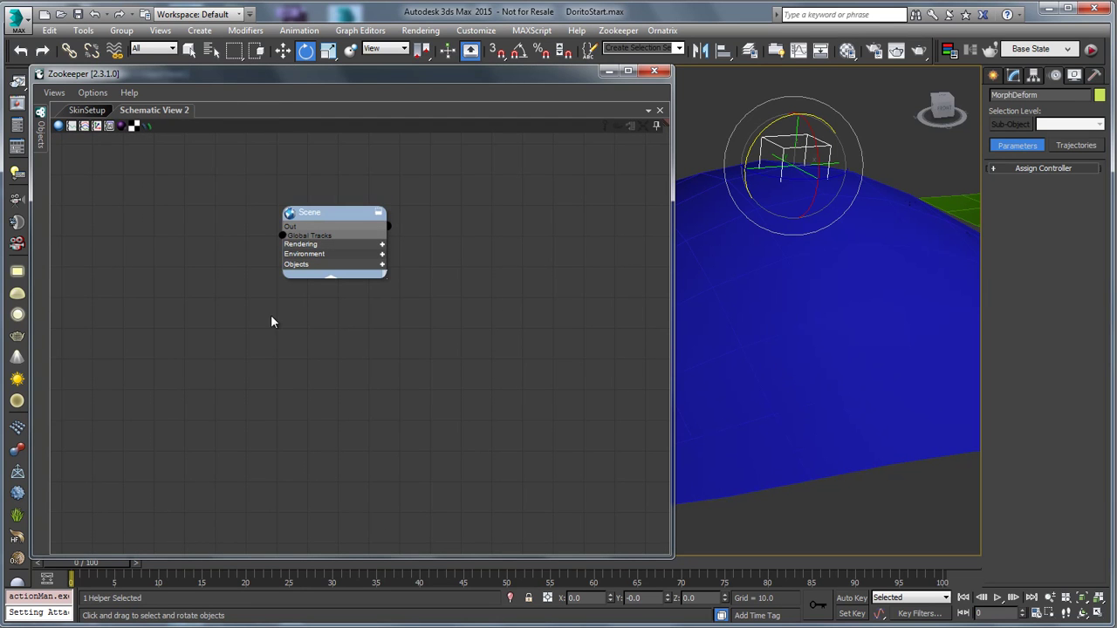
Return to the SkinSetup view and look over the network from the Skin node to MorphPlane
{"action": "left_click", "coordinate": [86, 110]}
{"action": "middle_click_drag", "start_coordinate": [347, 396], "coordinate": [218, 375]}
{"action": "middle_click_drag", "start_coordinate": [567, 367], "coordinate": [230, 380]}
{"action": "middle_click_drag", "start_coordinate": [238, 315], "coordinate": [440, 355]}
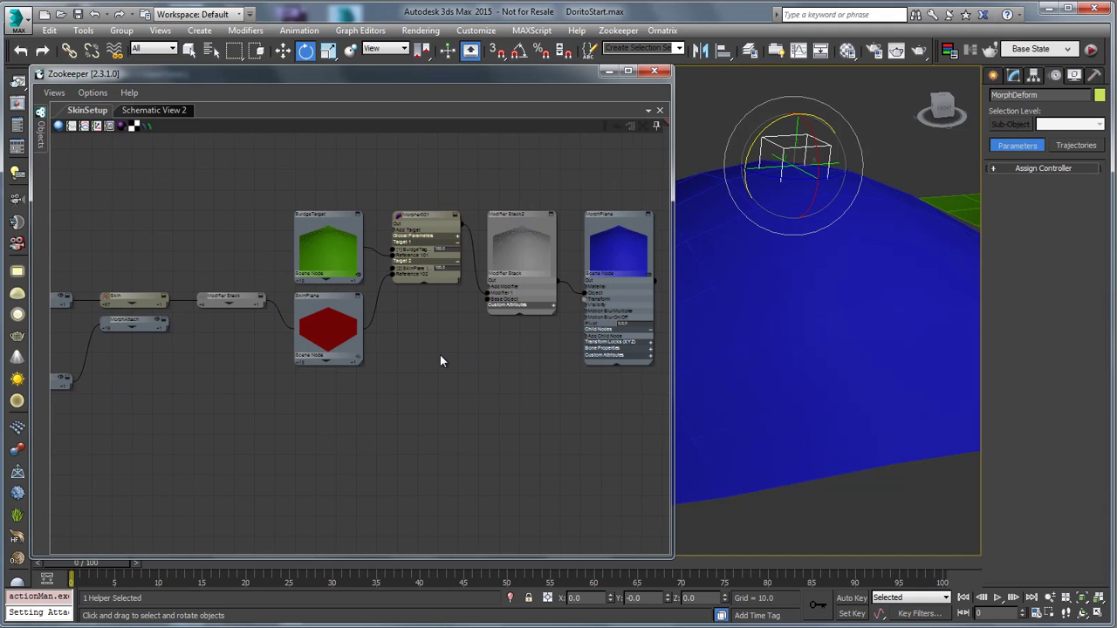